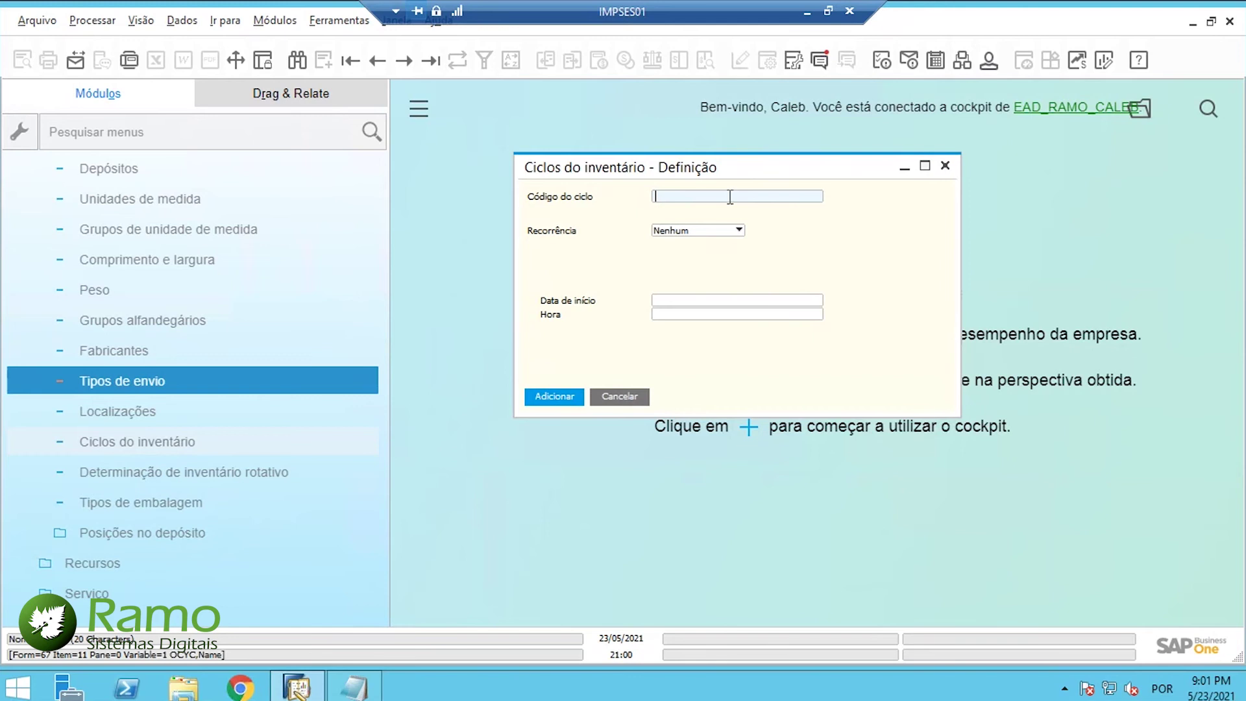
Step: Enter Treinamento as the inventory cycle code and set its recurrence to Mensal
click(687, 229)
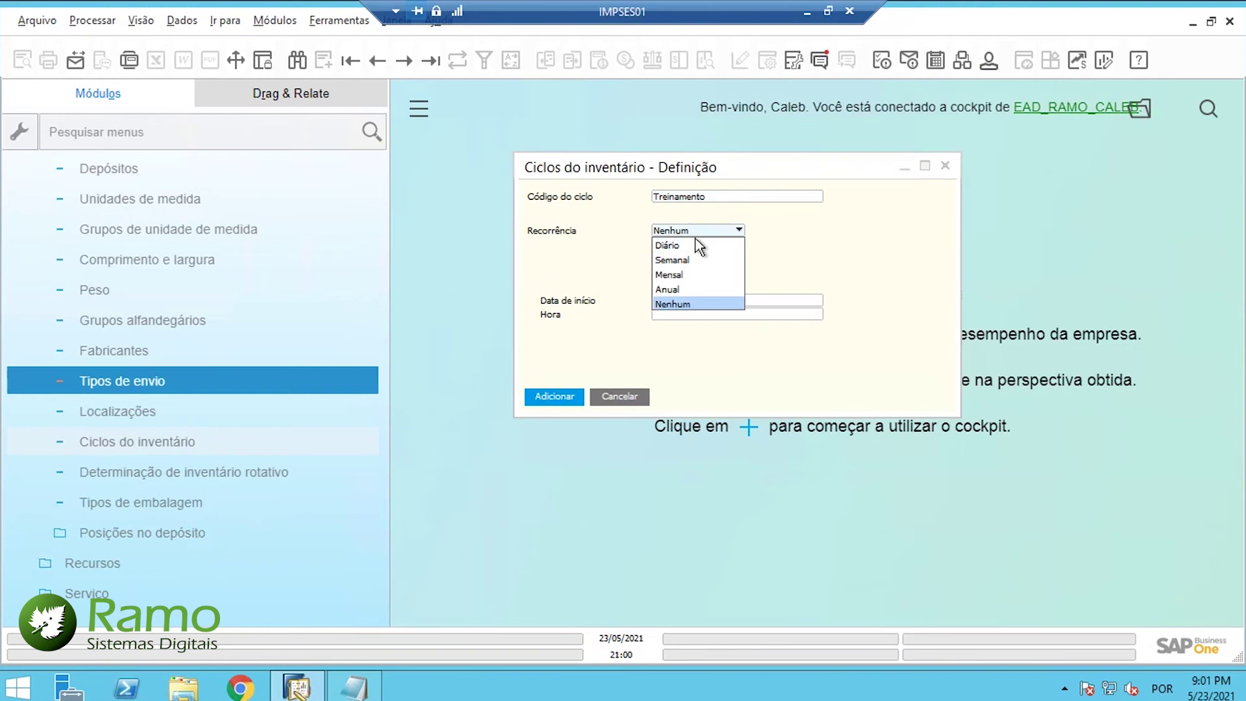
click(697, 275)
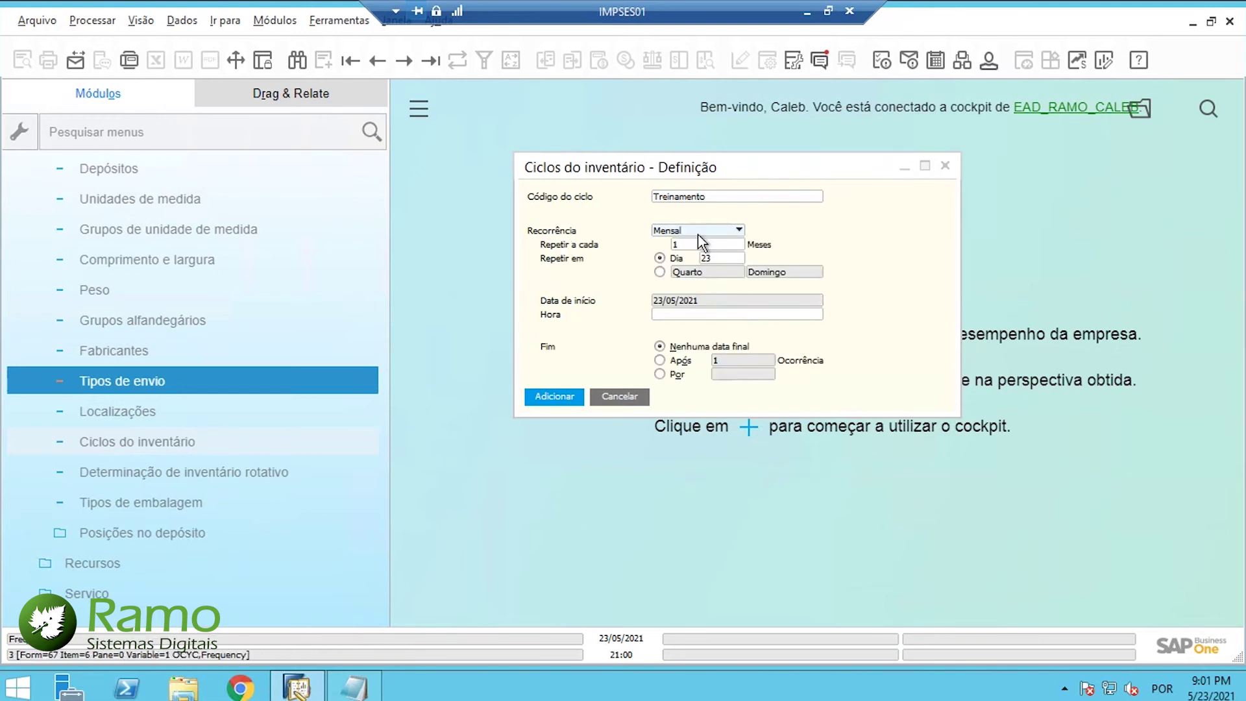
click(1236, 444)
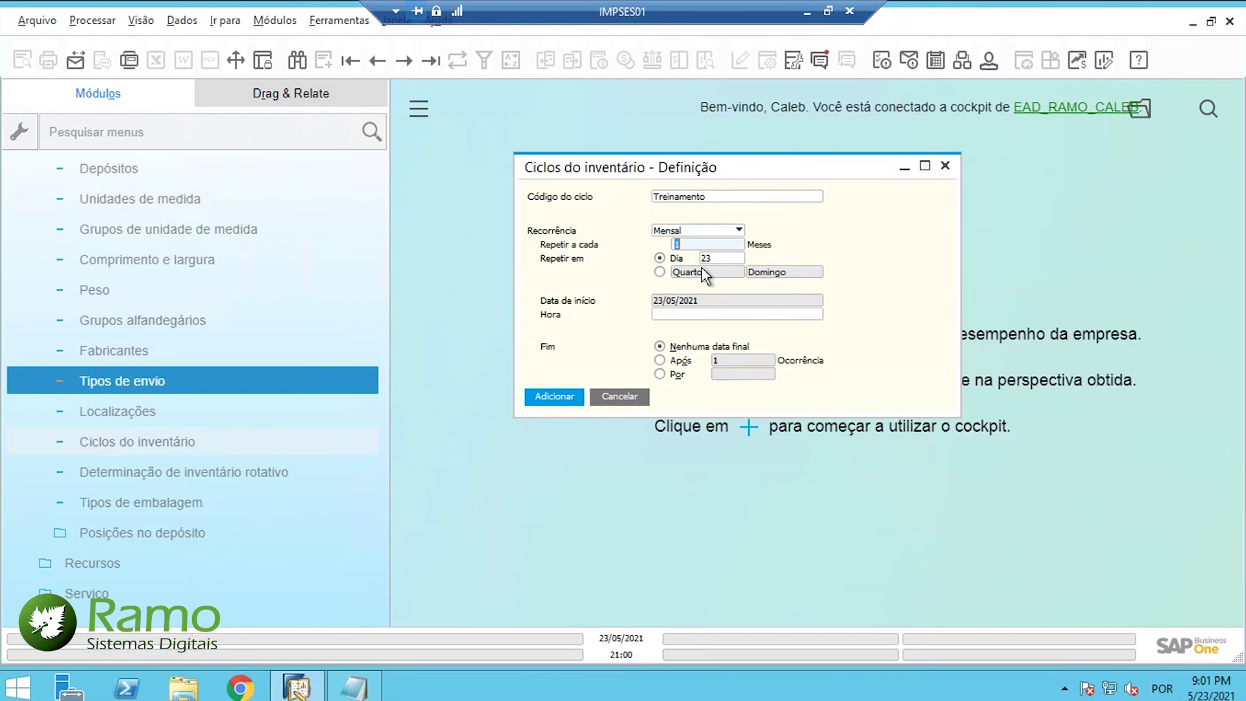
Step: Try a repeat interval of 3 months for the cycle and return it to 1 month
double_click(722, 243)
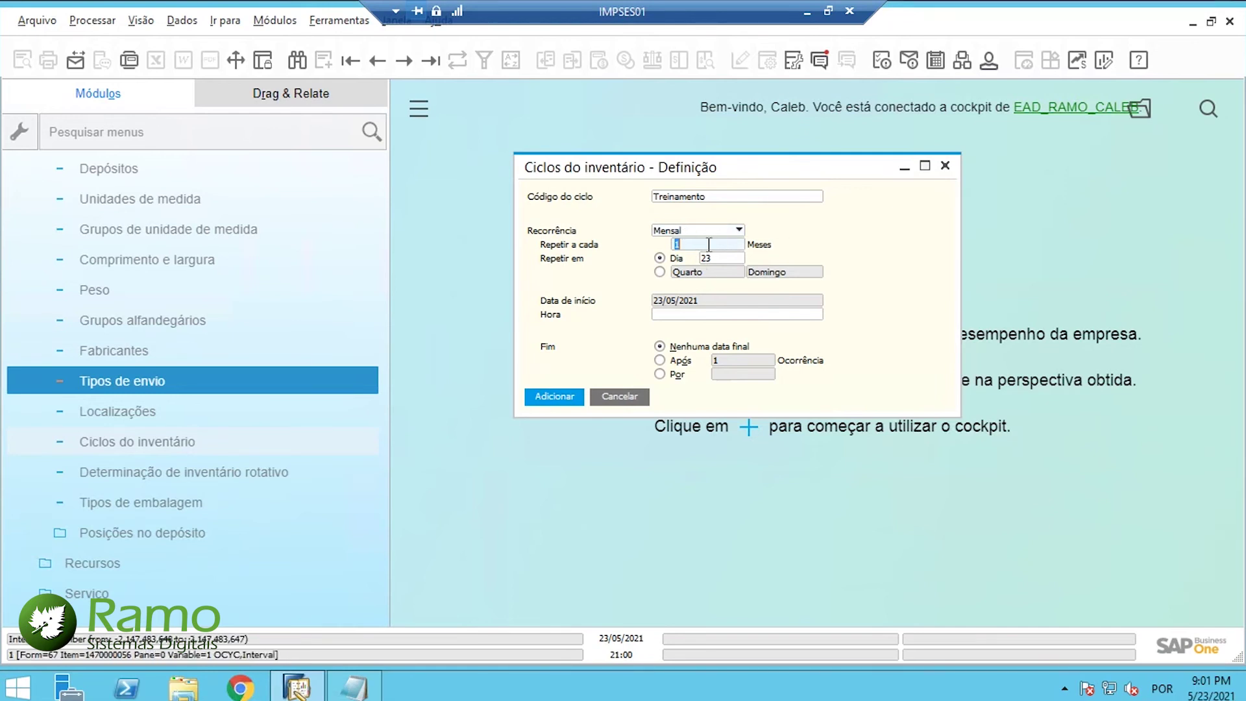
text(3)
key(Tab)
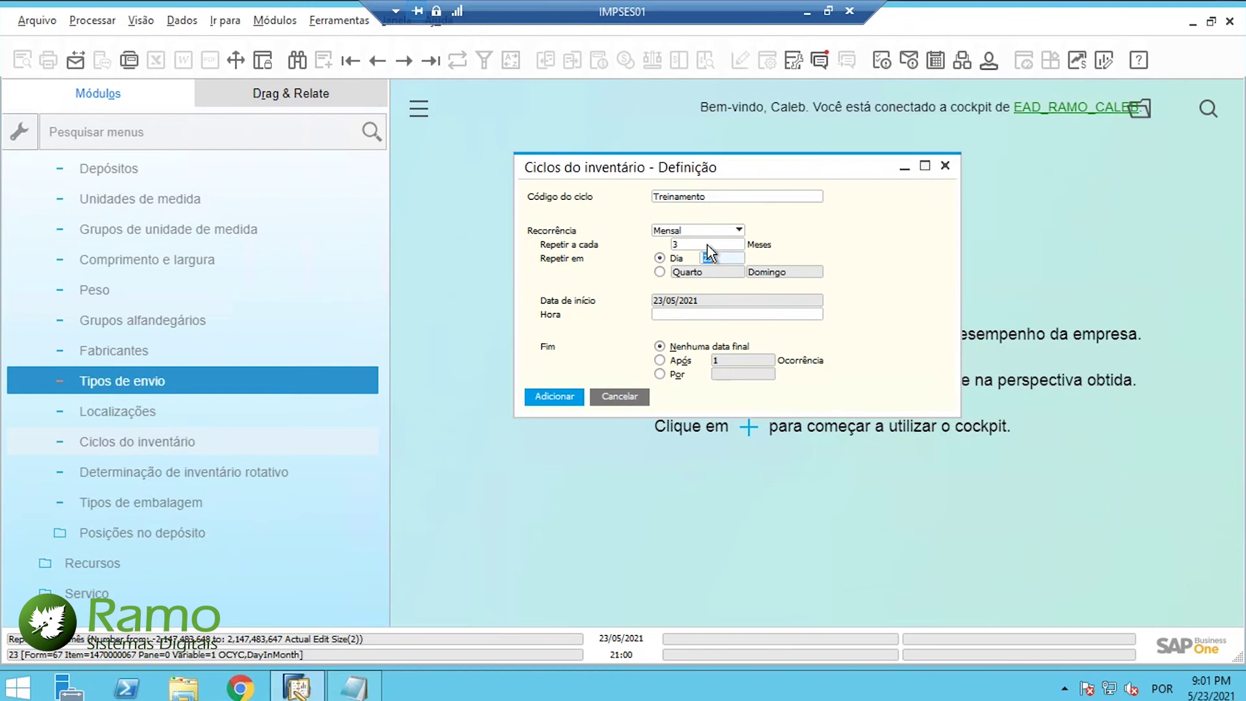
double_click(709, 244)
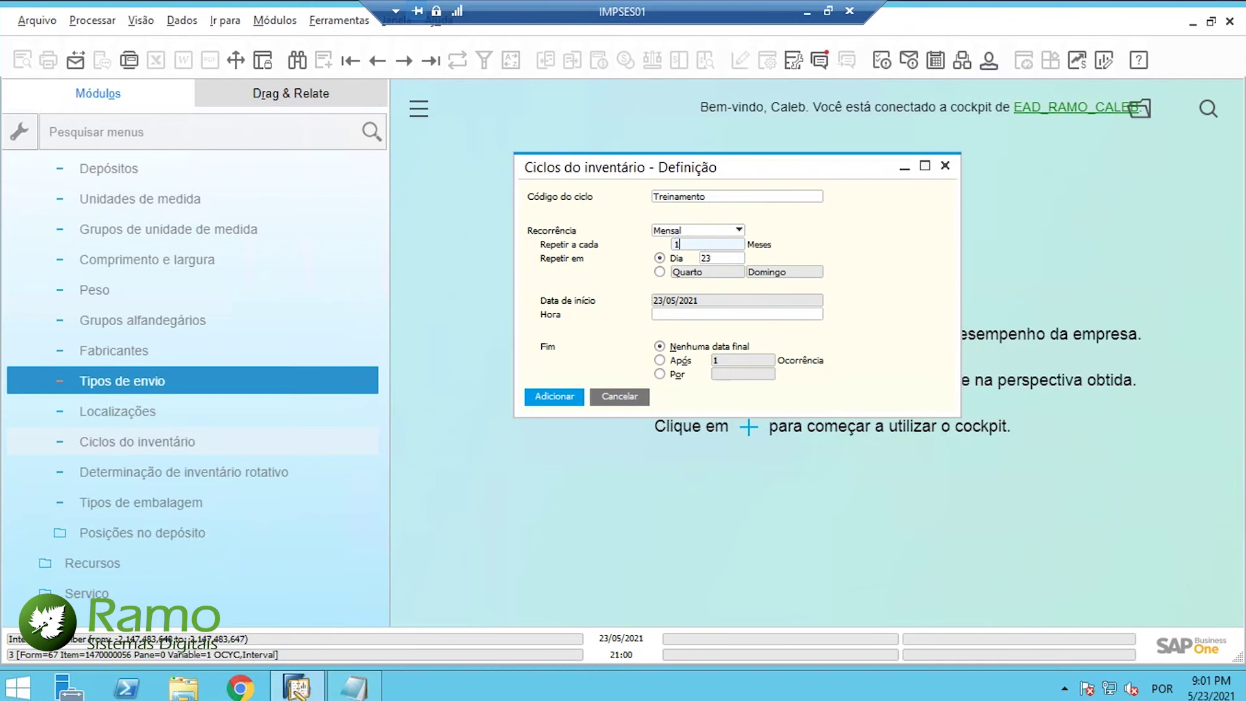
key(Tab)
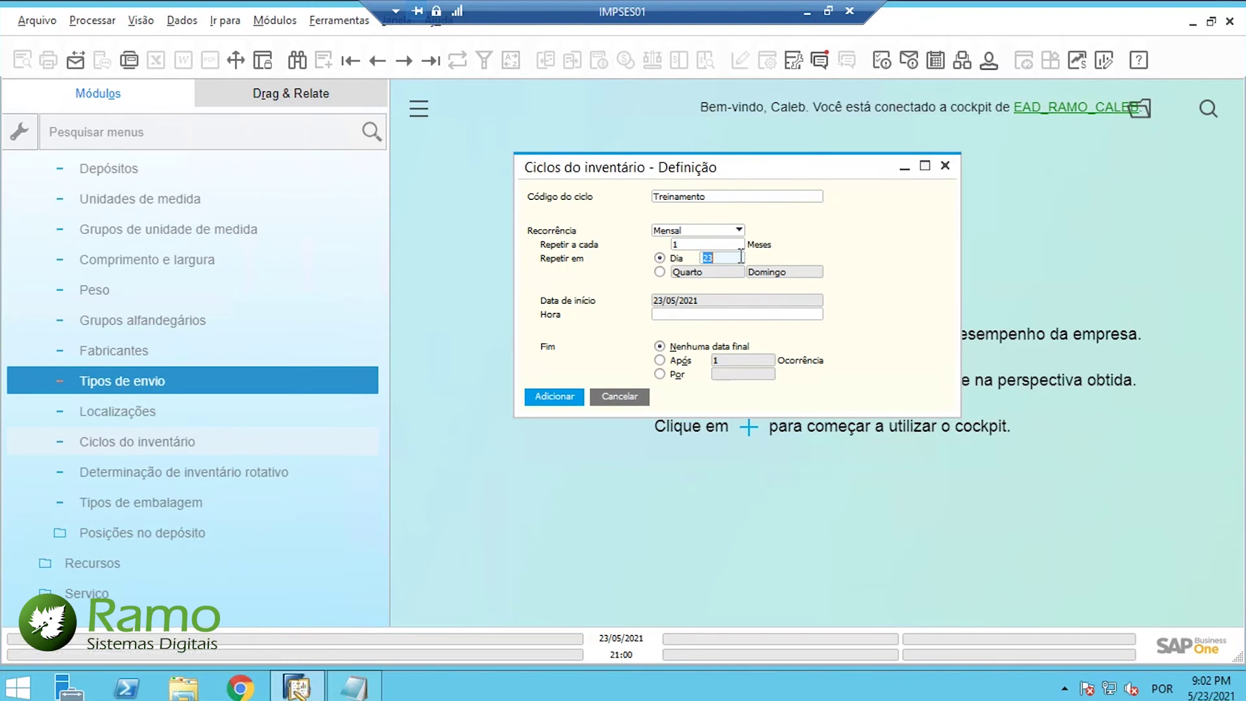
Step: Try repeating the cycle on a weekday basis, choosing Primeiro and Segunda-feira
click(715, 268)
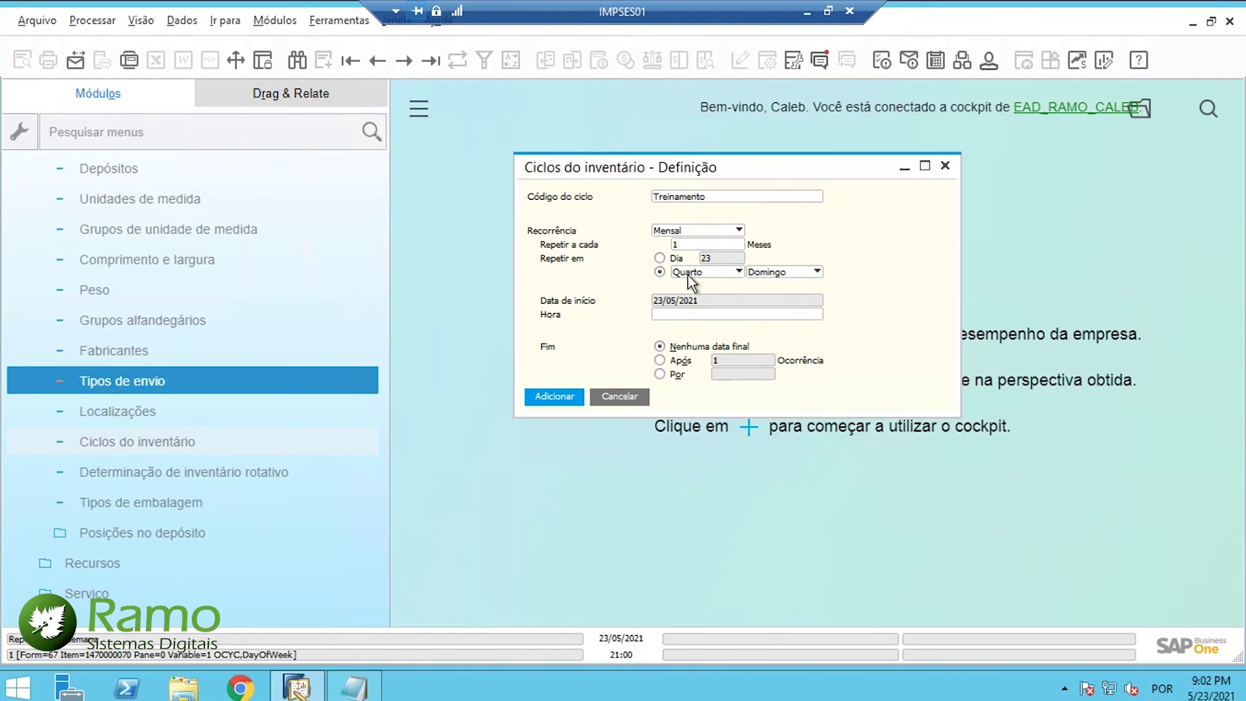
click(725, 274)
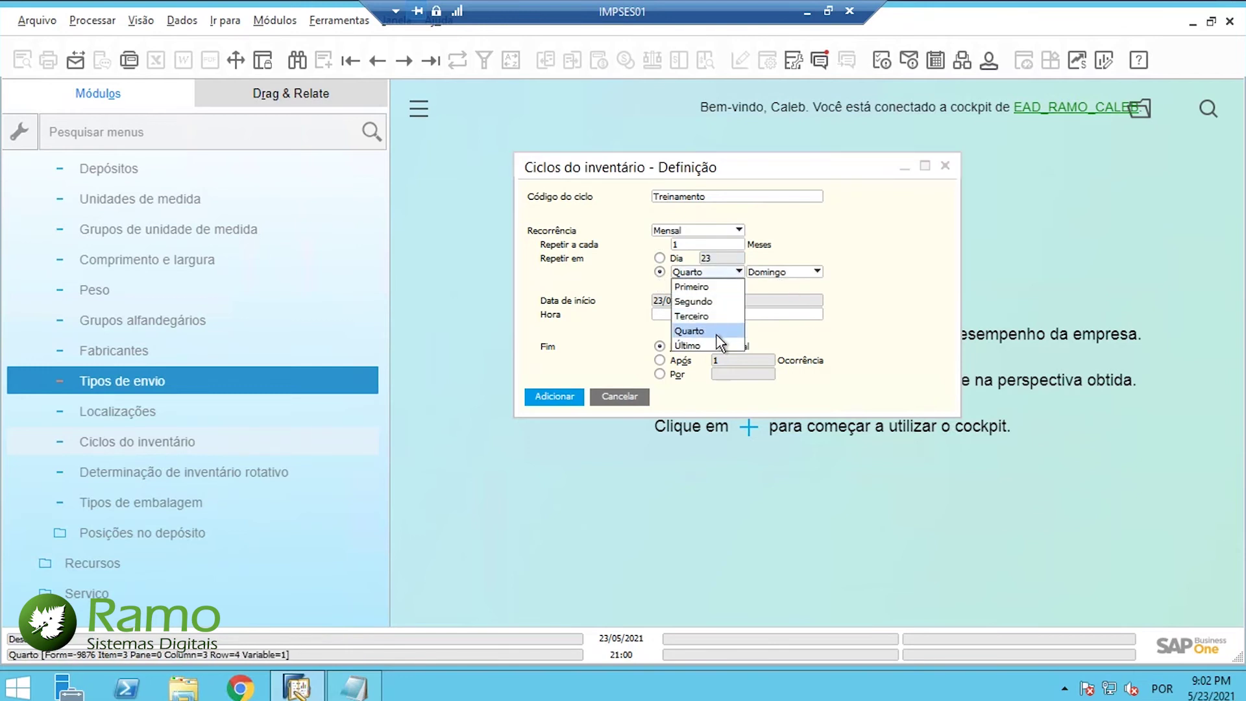
click(698, 286)
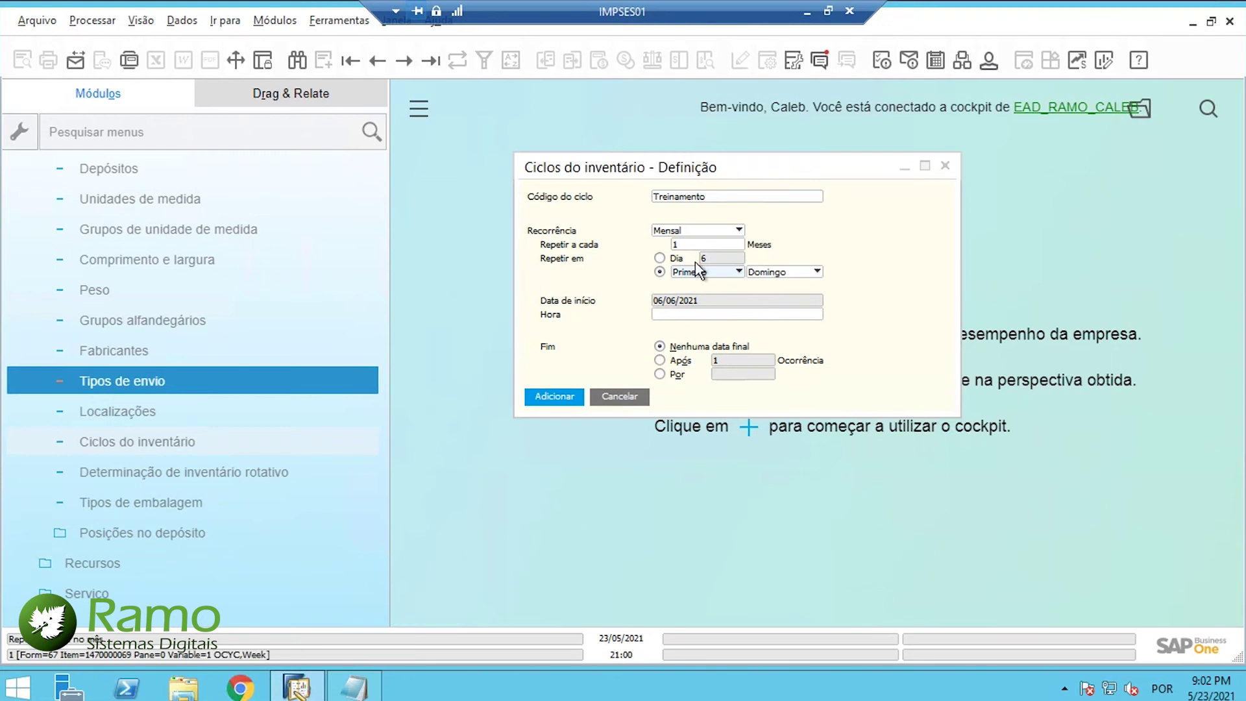
click(782, 272)
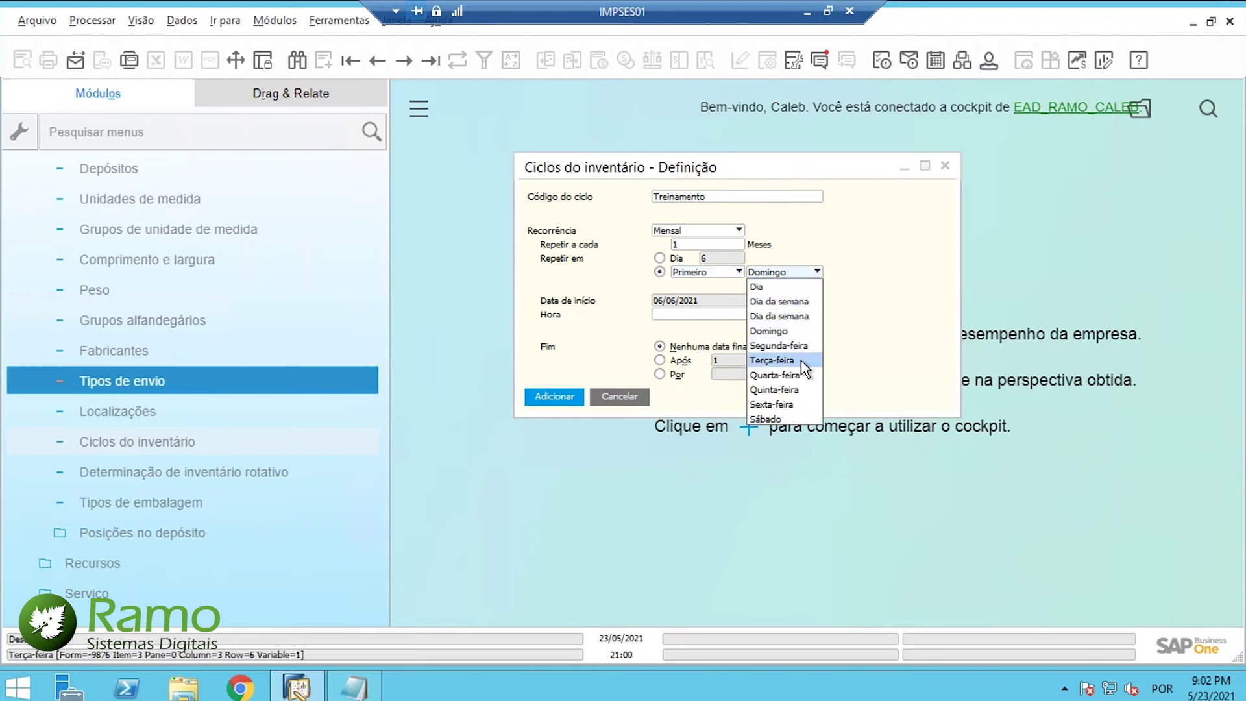
click(787, 346)
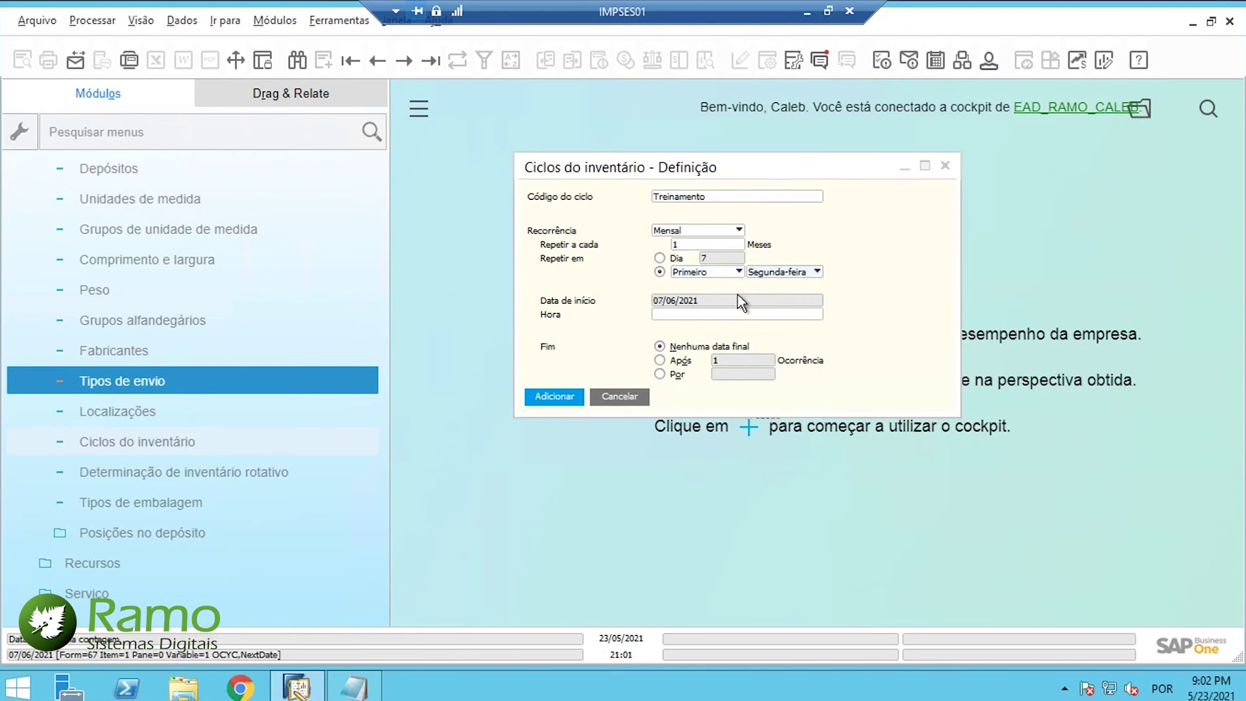
Step: Set the cycle to repeat on a fixed day of the month, day 23
click(666, 260)
click(665, 259)
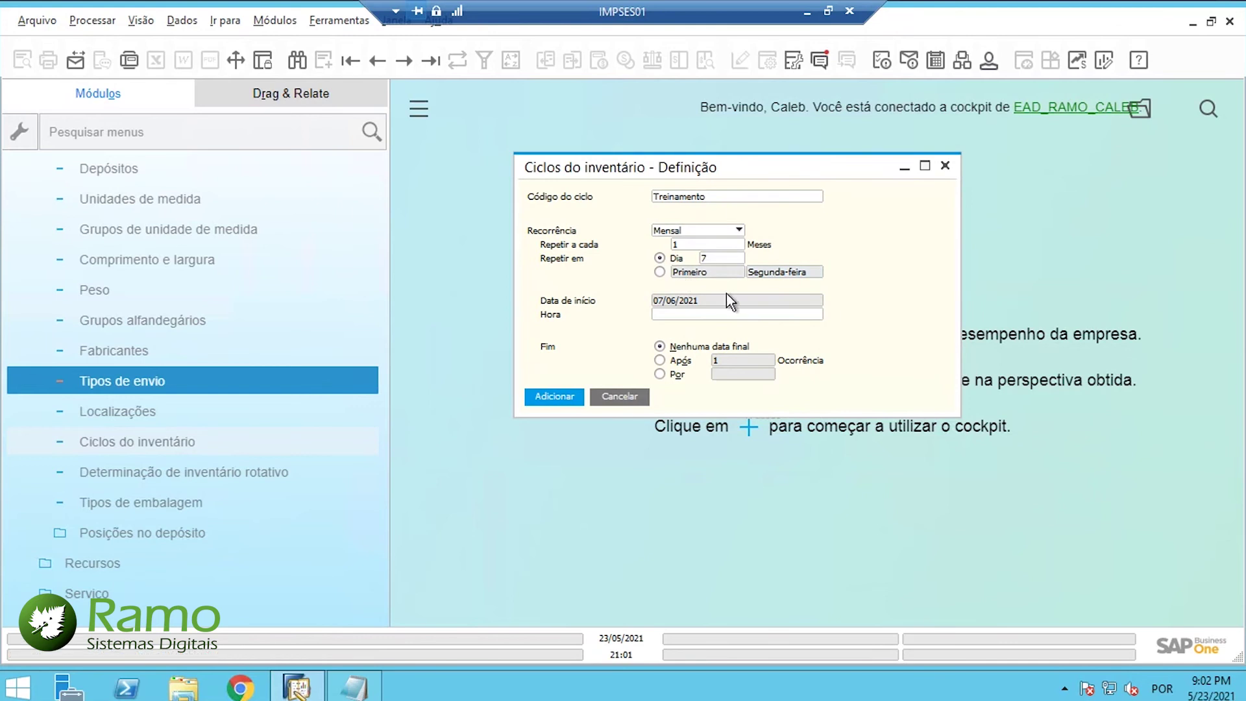
text(23)
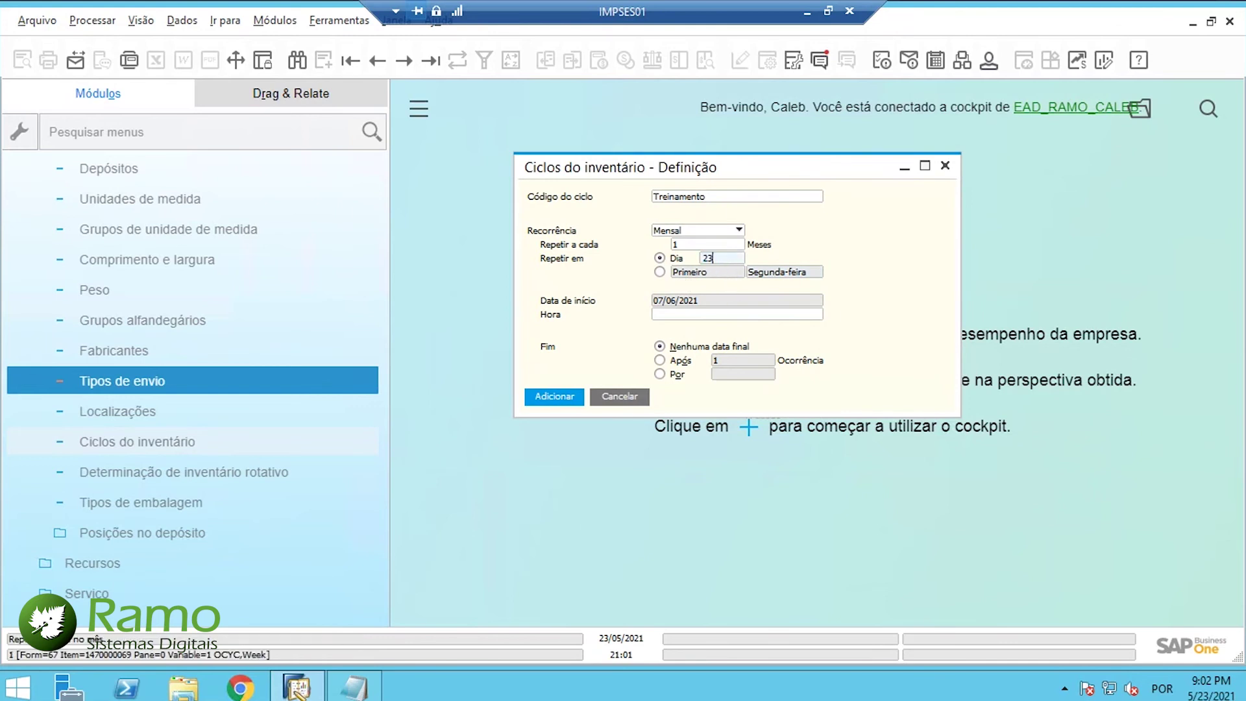
key(Tab)
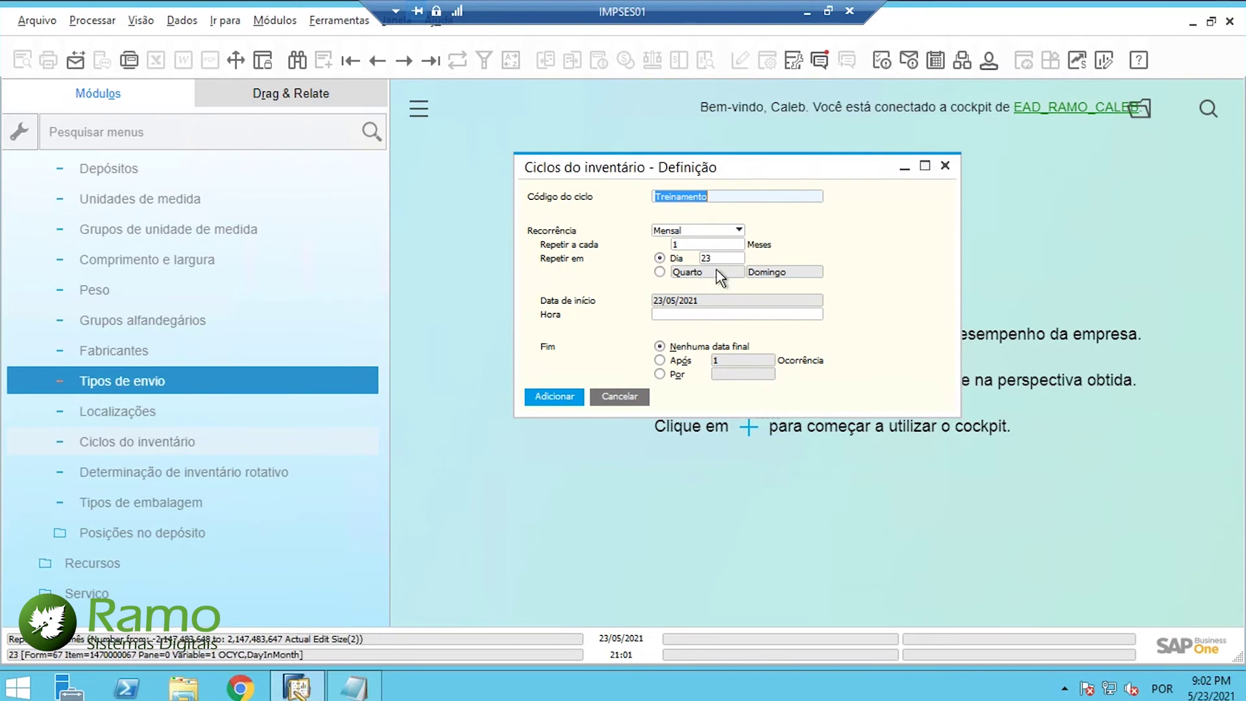
Step: Set the cycle's time to 21:05, add the cycle and close the definition form
click(670, 316)
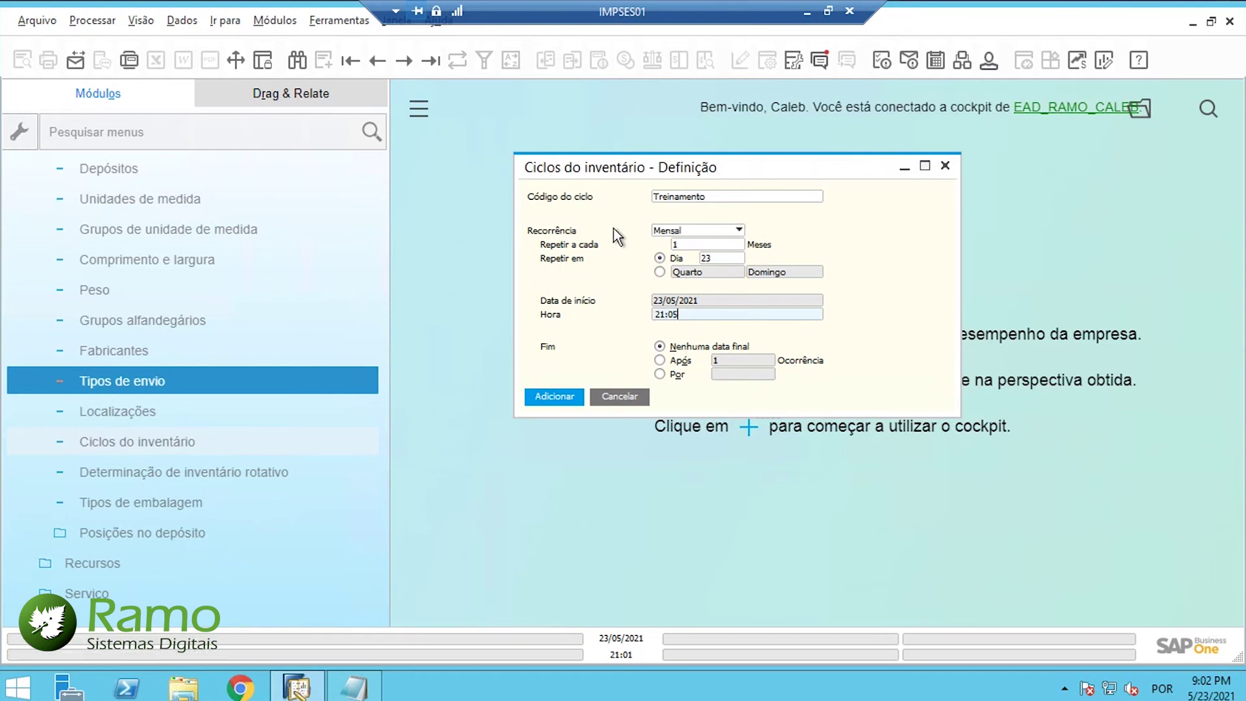
click(563, 400)
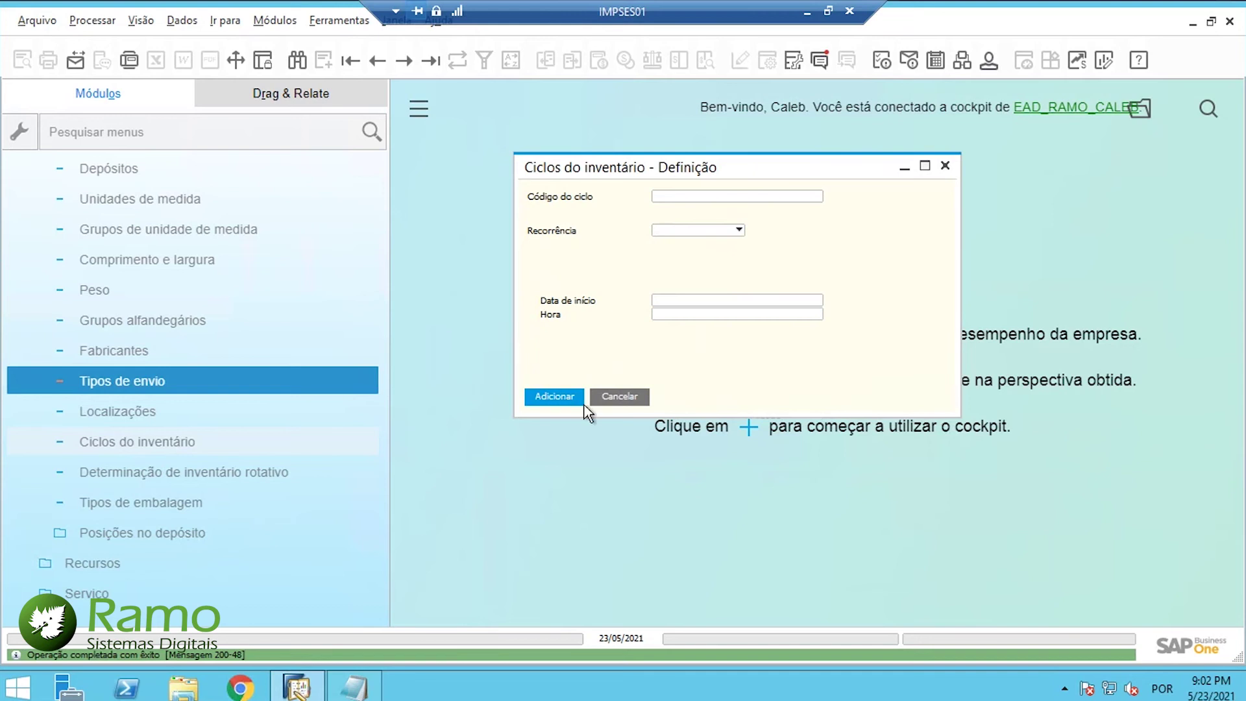
click(608, 399)
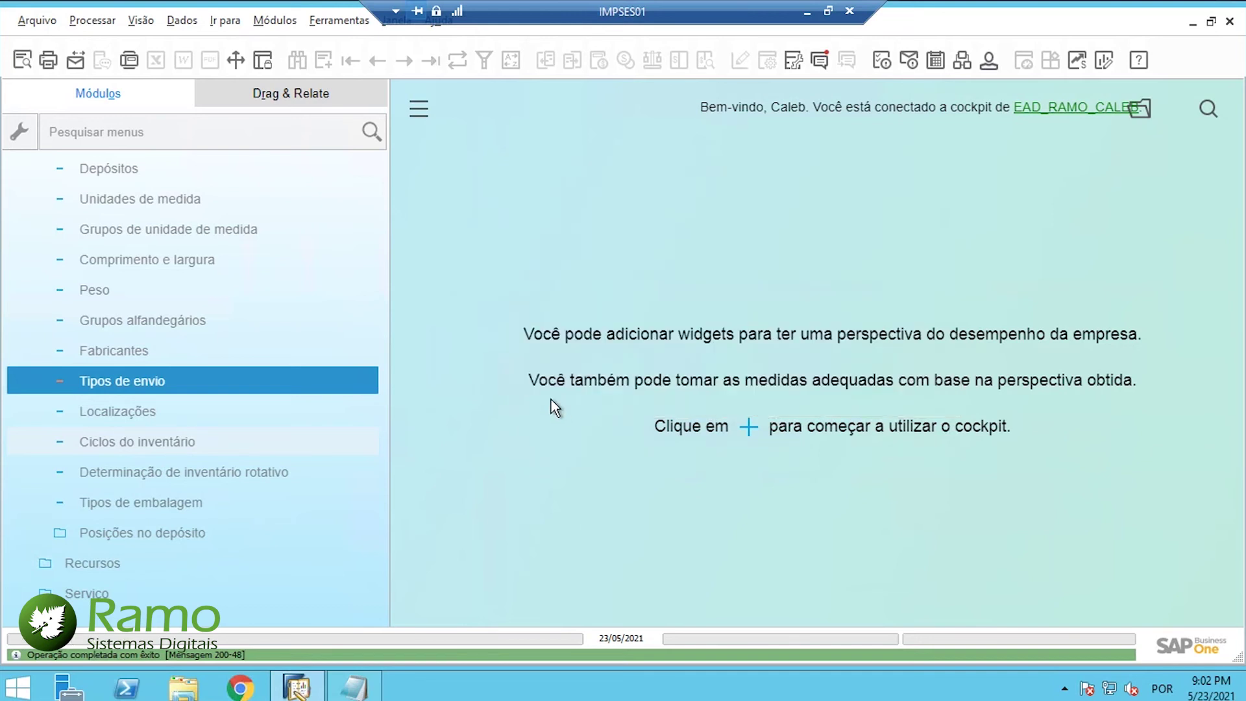
Step: Open Determinação de inventário rotativo and display the item group cycle settings for warehouse 01, Depósito geral
click(276, 446)
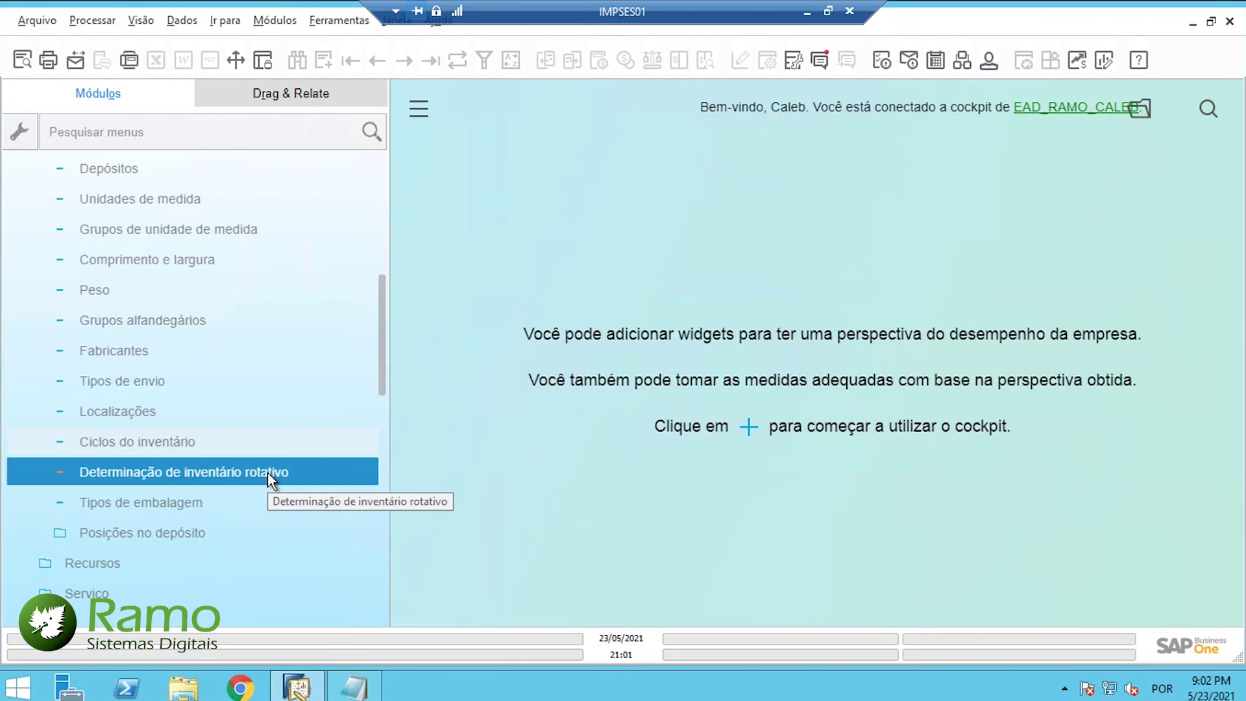
click(267, 473)
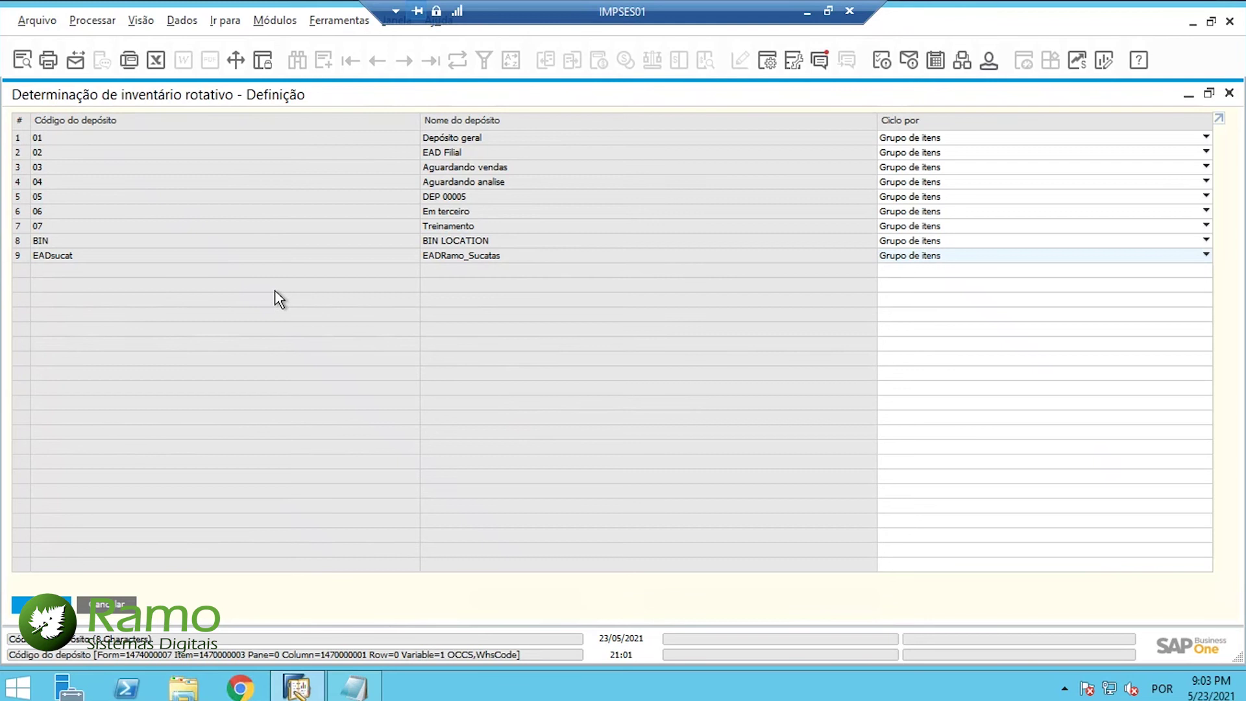
double_click(19, 136)
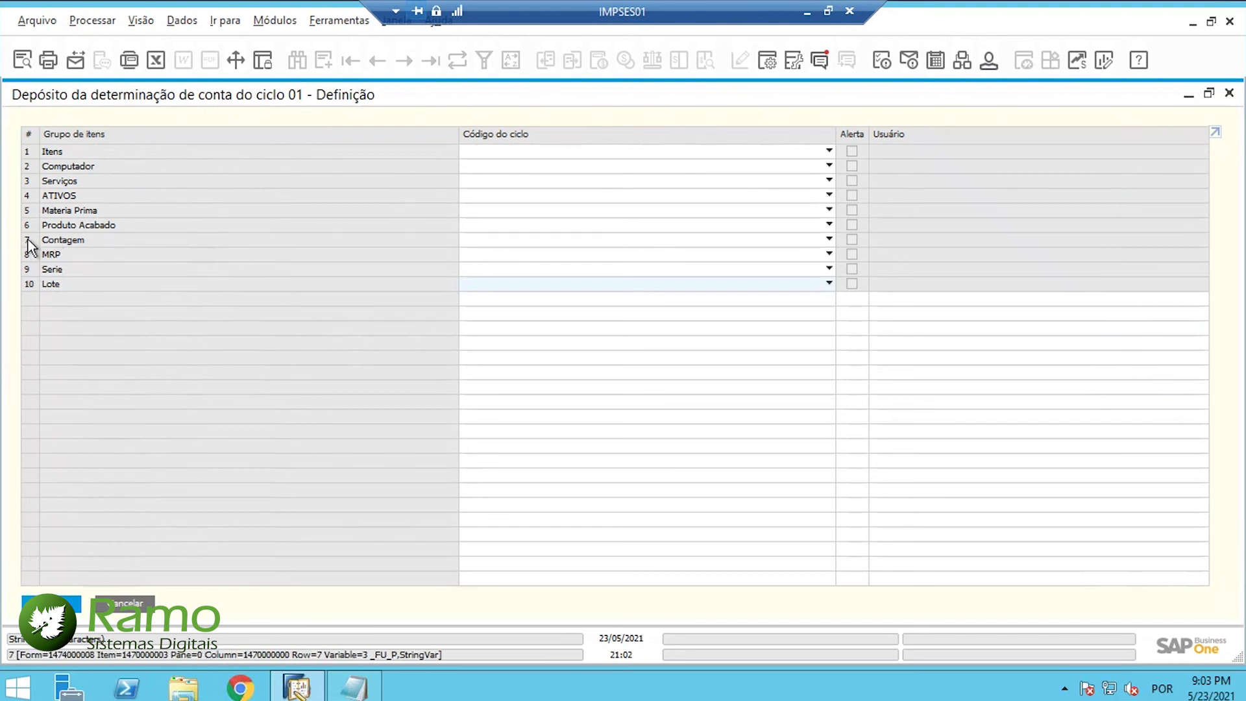
Step: Assign the Treinamento cycle to the Contagem item group and apply it to all existing items in the group
click(476, 245)
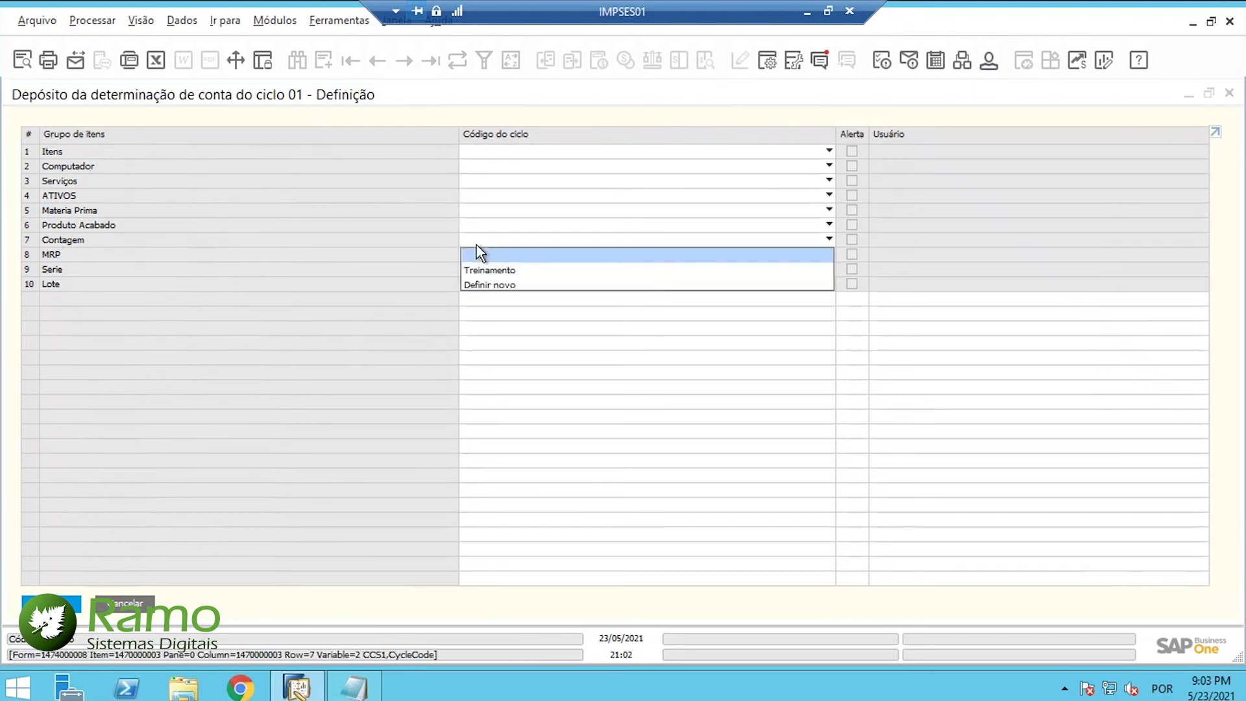
click(497, 271)
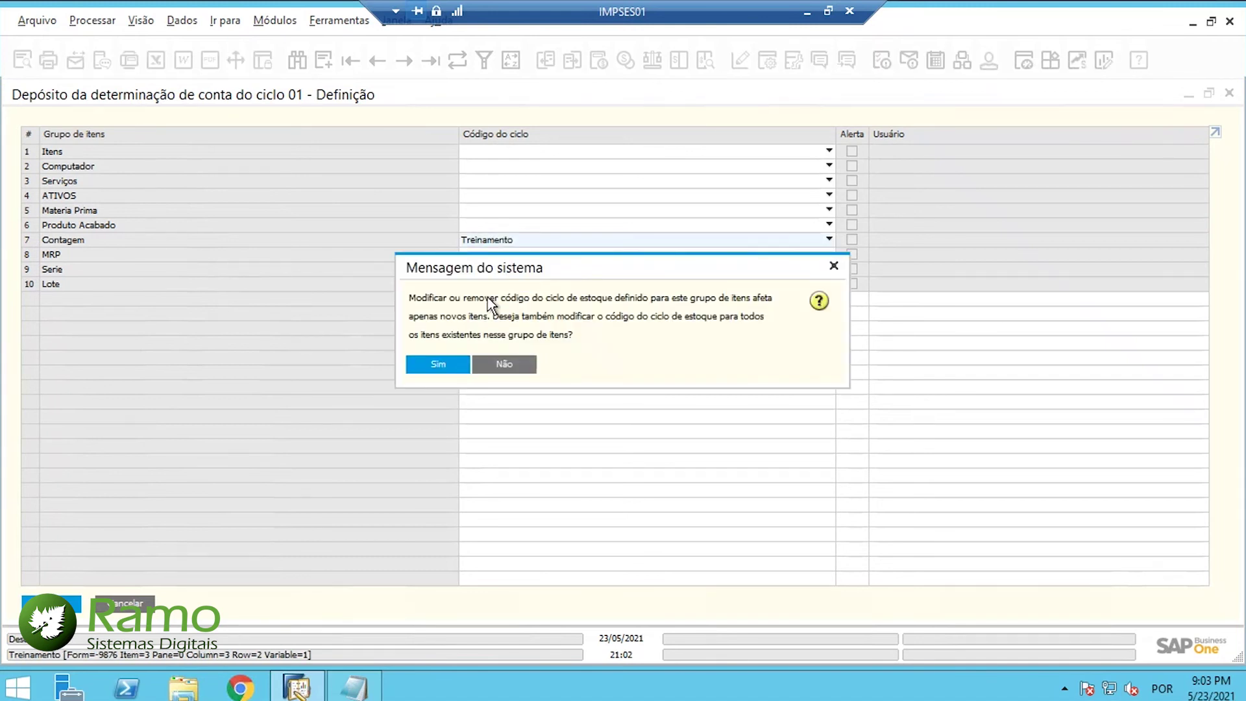
click(438, 367)
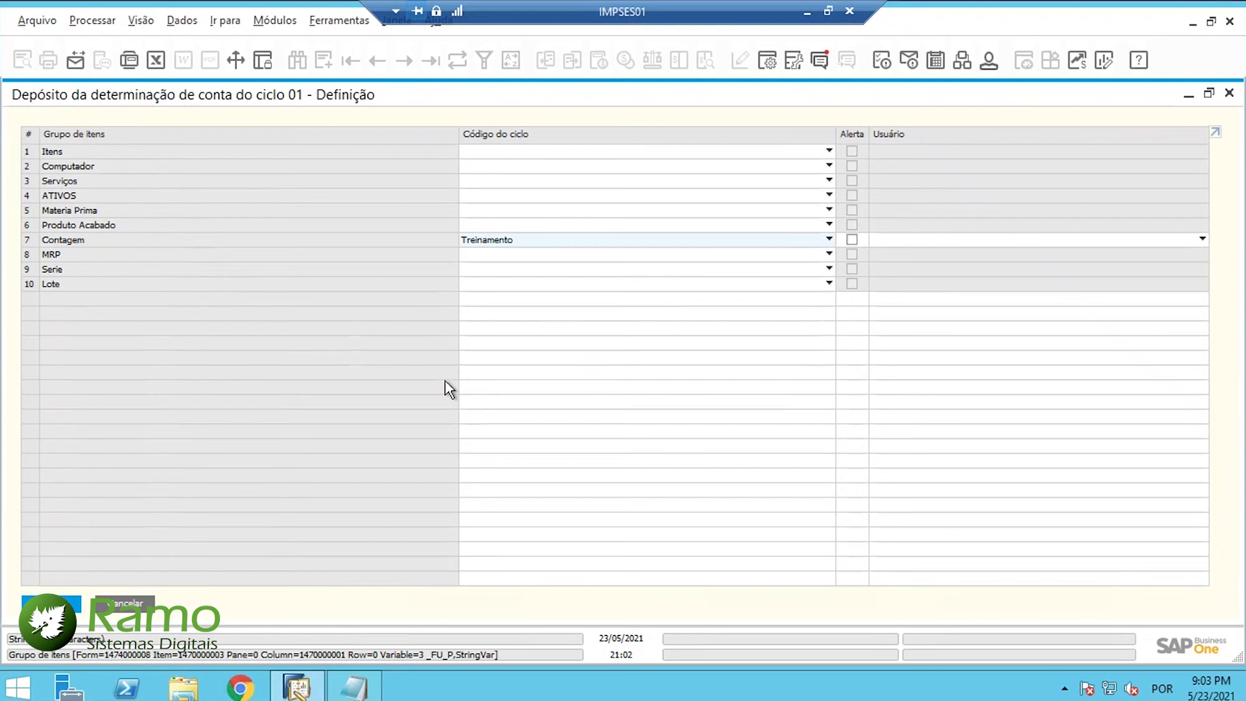
Step: Enable the alert for the Contagem group, keeping the proposed user, and save the cycle determination for warehouse 01
click(852, 241)
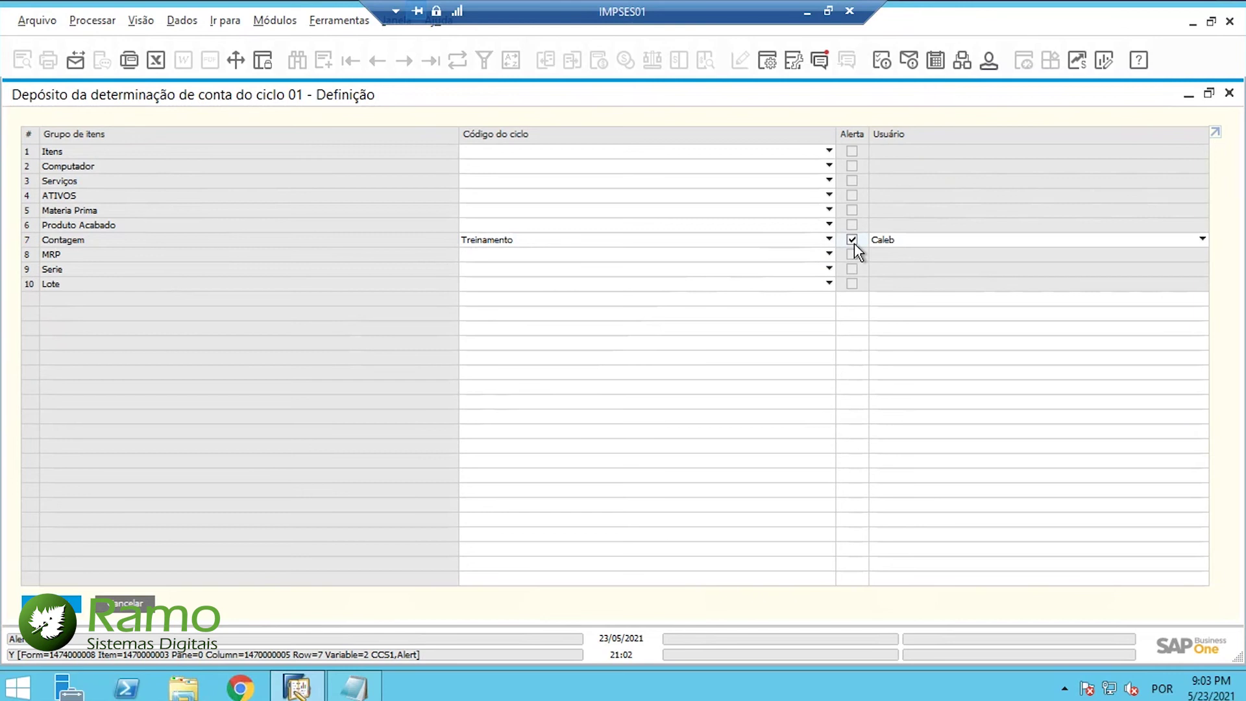
click(911, 243)
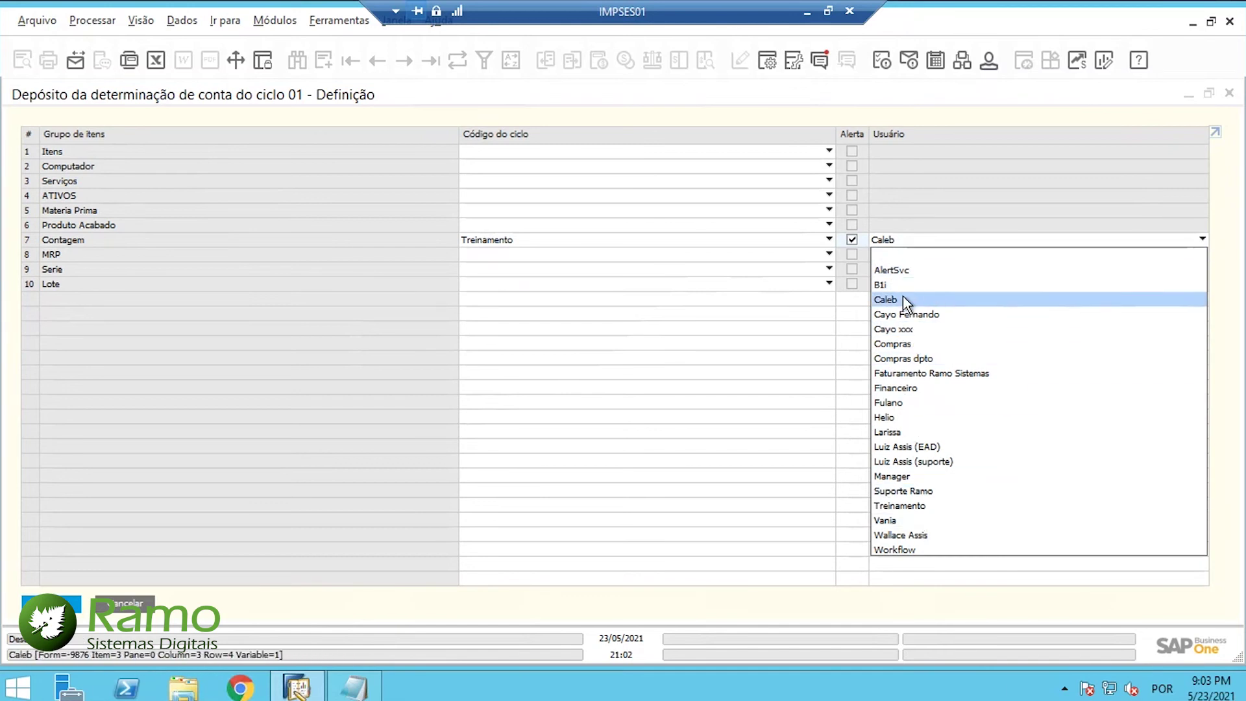
click(856, 218)
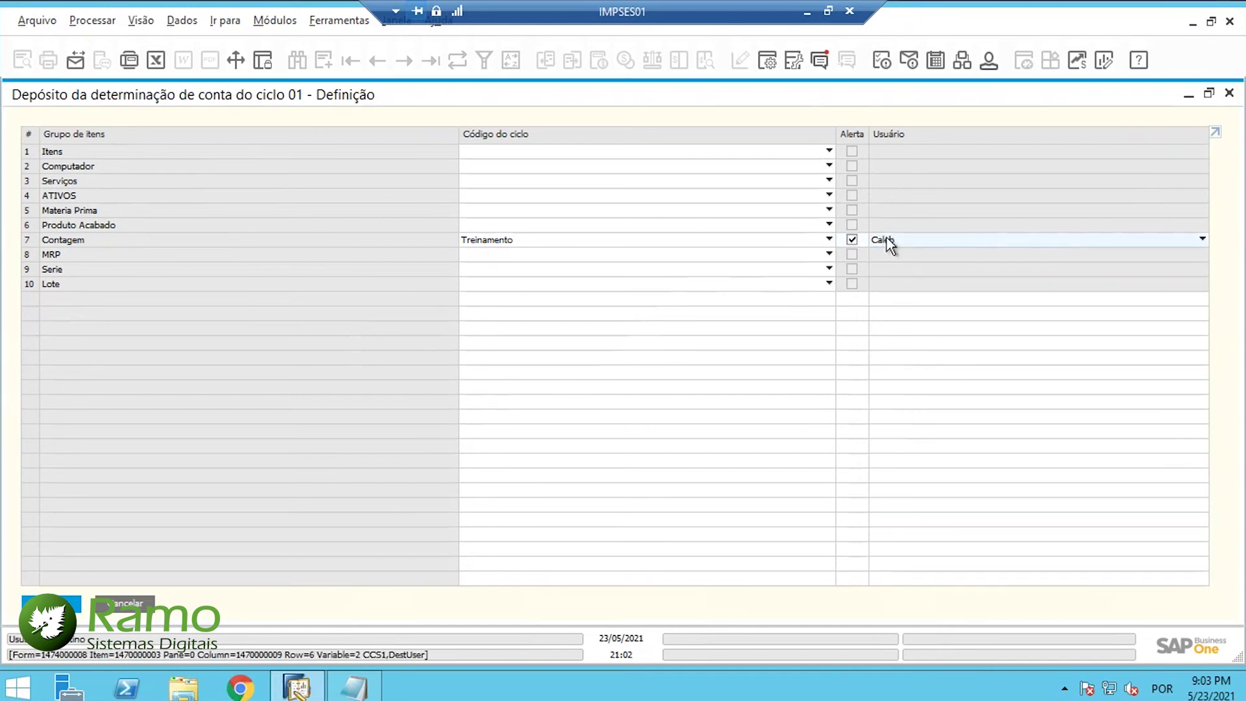
click(73, 605)
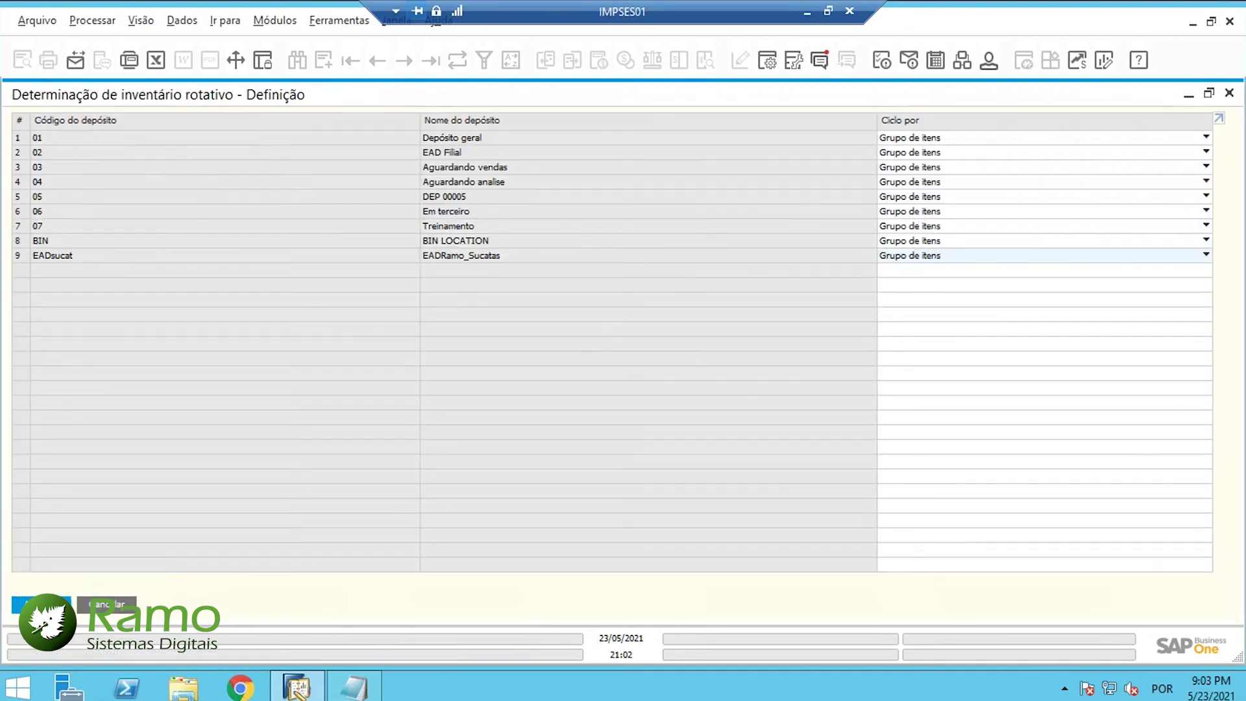
click(41, 605)
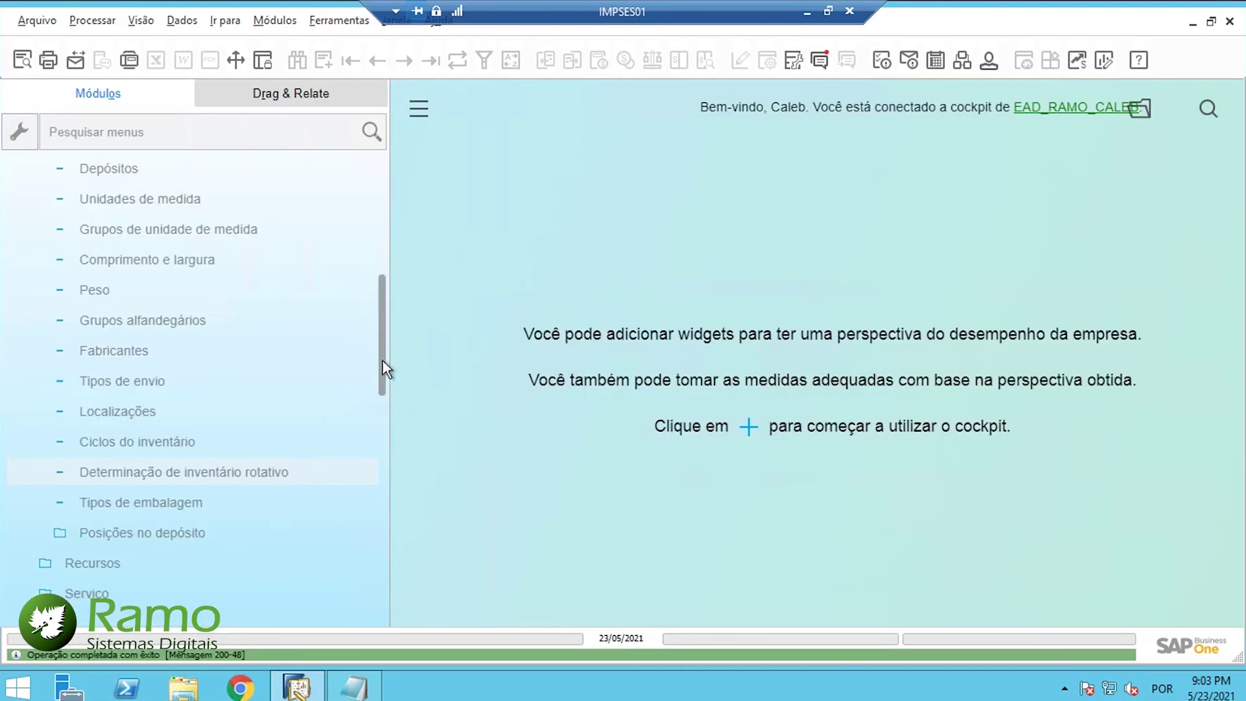
Step: Collapse the Administração module and open Recomendações de inventário rotativo from the stock transactions in Estoque
drag(383, 360, 364, 211)
click(155, 170)
click(156, 175)
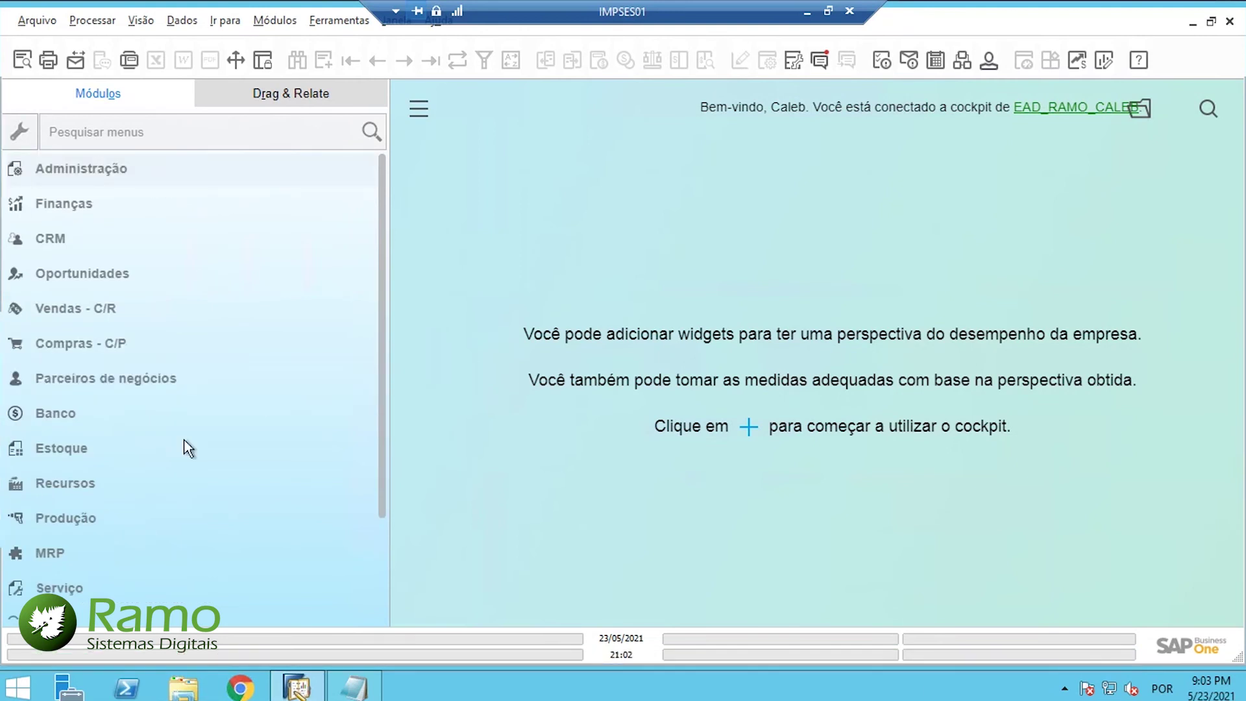
click(167, 451)
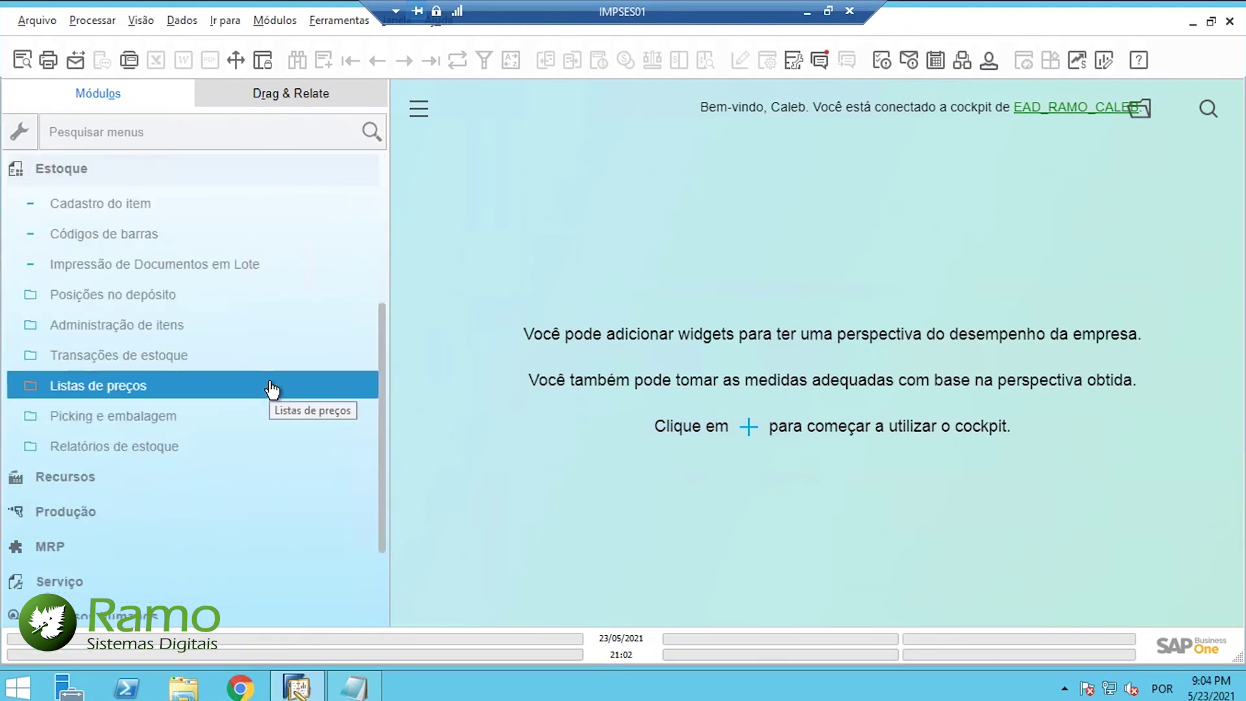
click(250, 364)
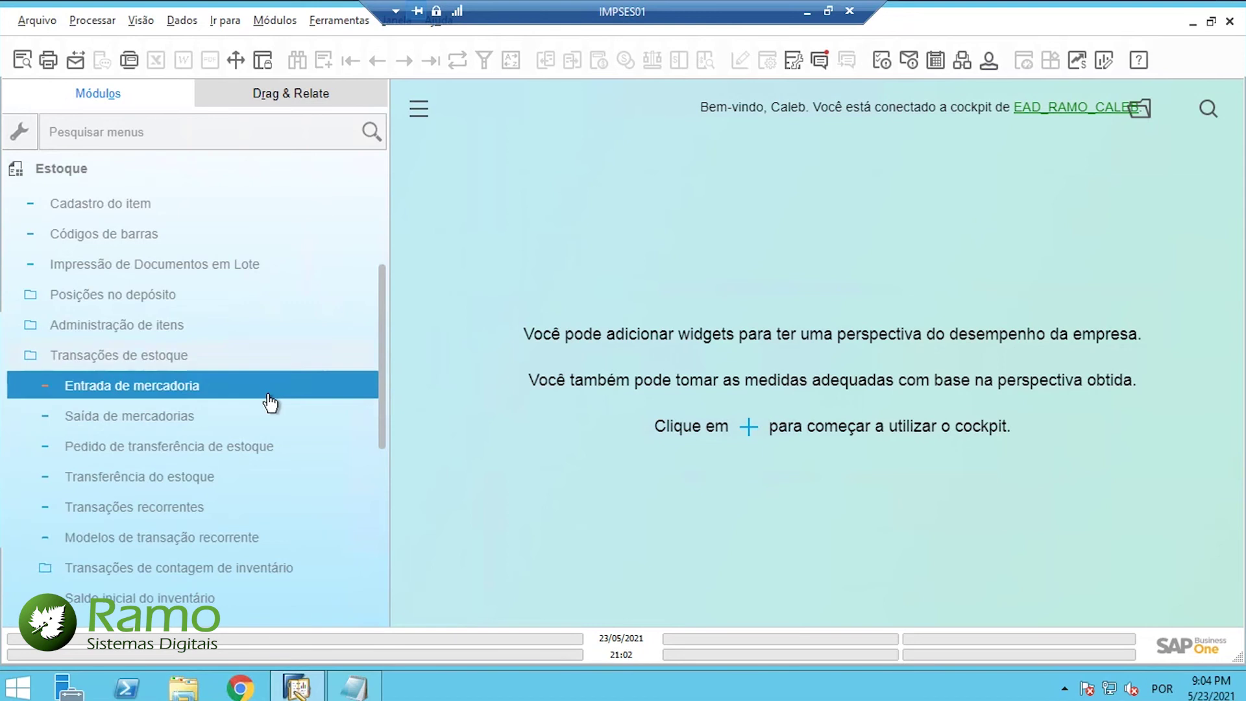
scroll(273, 429, down, 1)
click(273, 475)
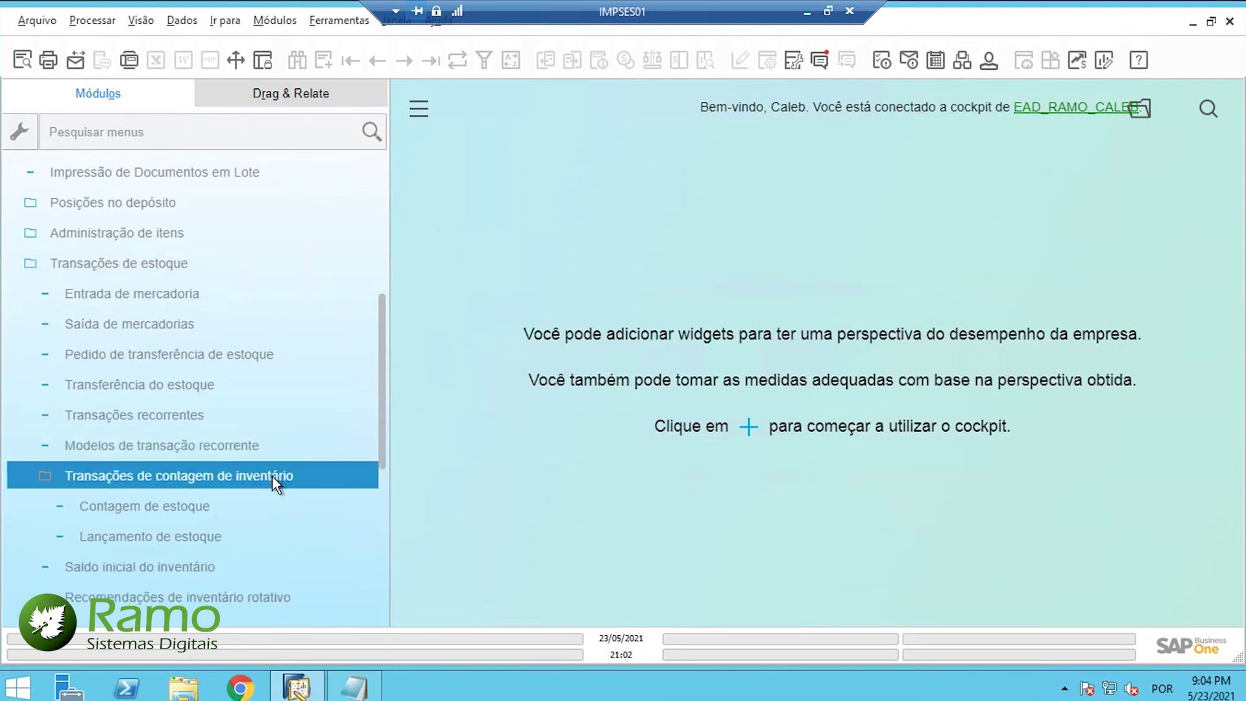
scroll(271, 475, down, 1)
click(259, 508)
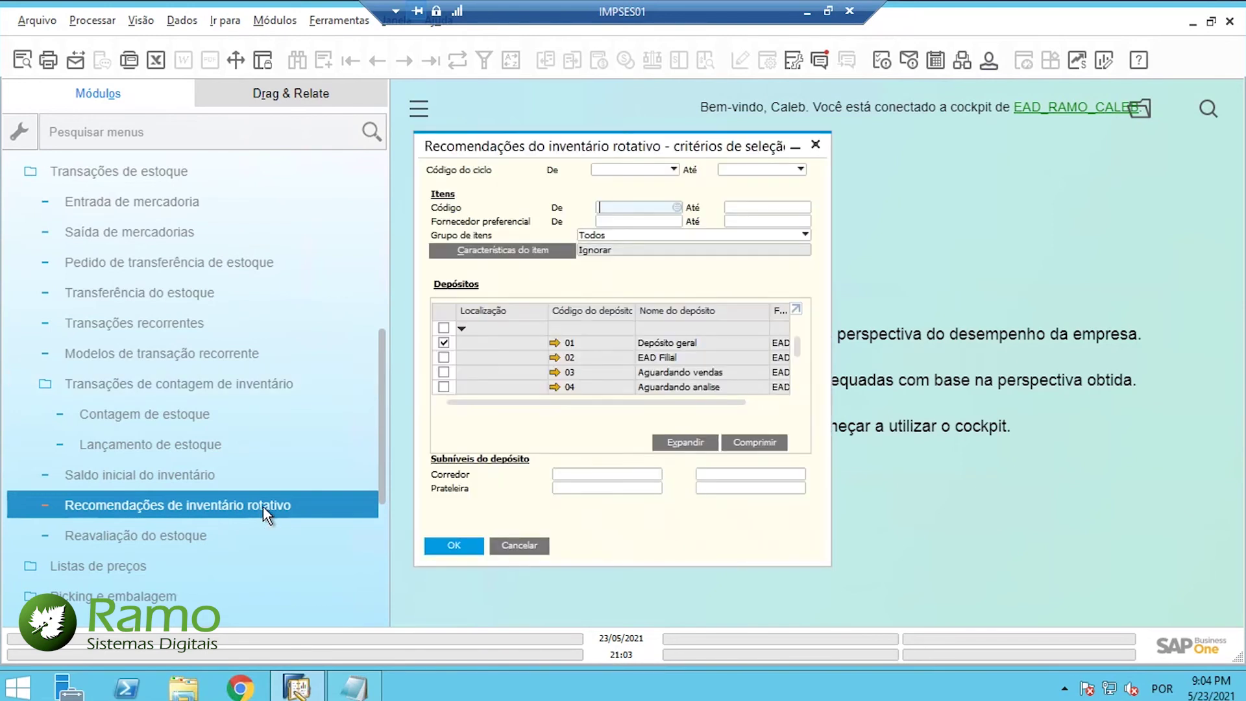
Step: Generate the cycle count recommendations for warehouse 01, limiting the cycle code range from Treinamento to Treinamento
click(624, 170)
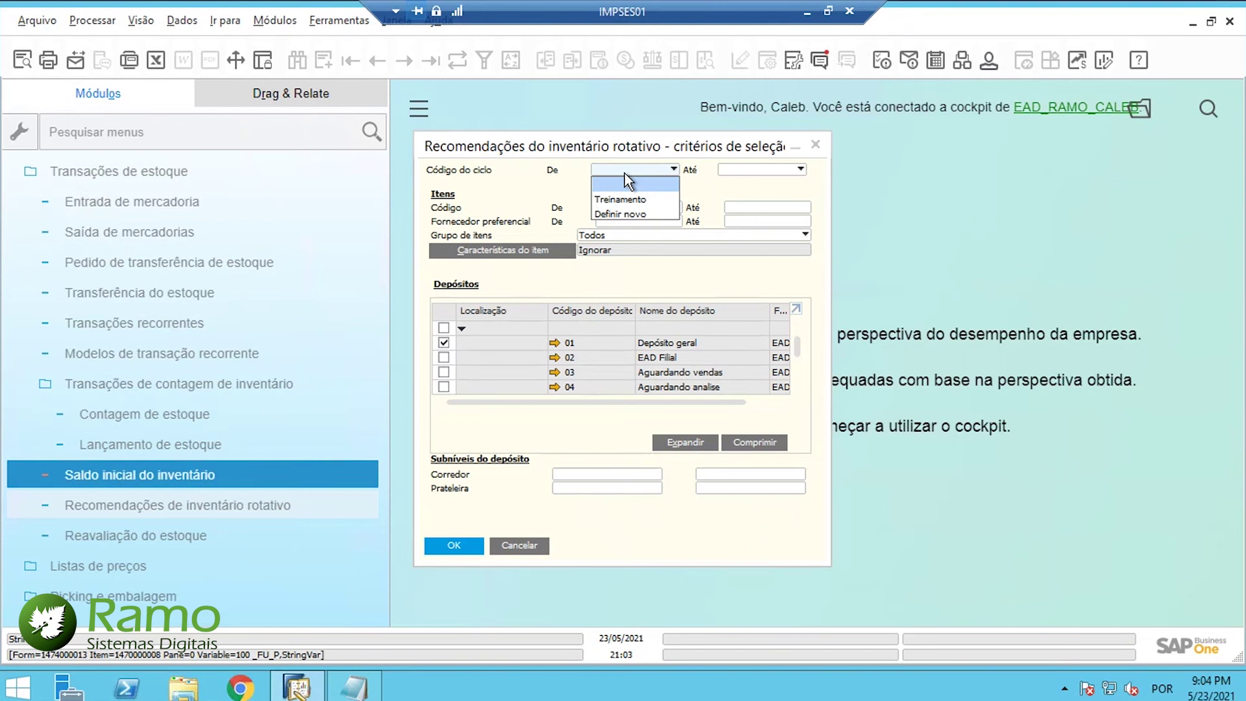
click(644, 203)
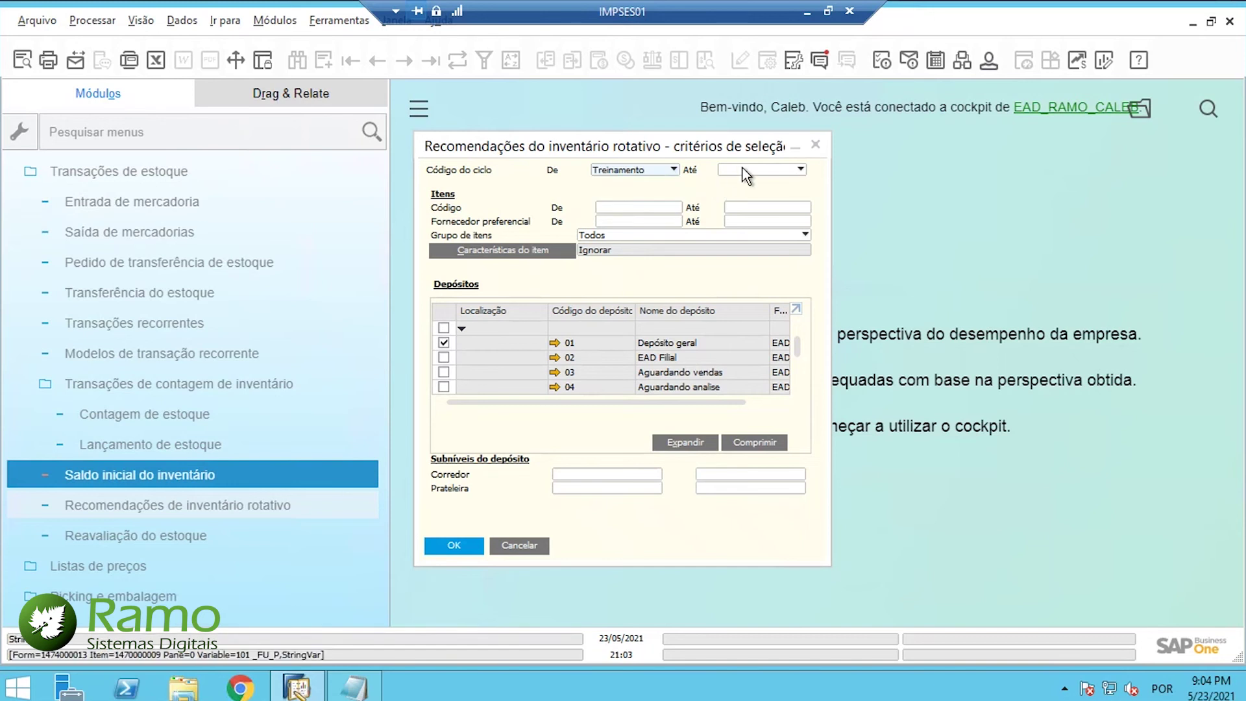
click(742, 170)
click(745, 199)
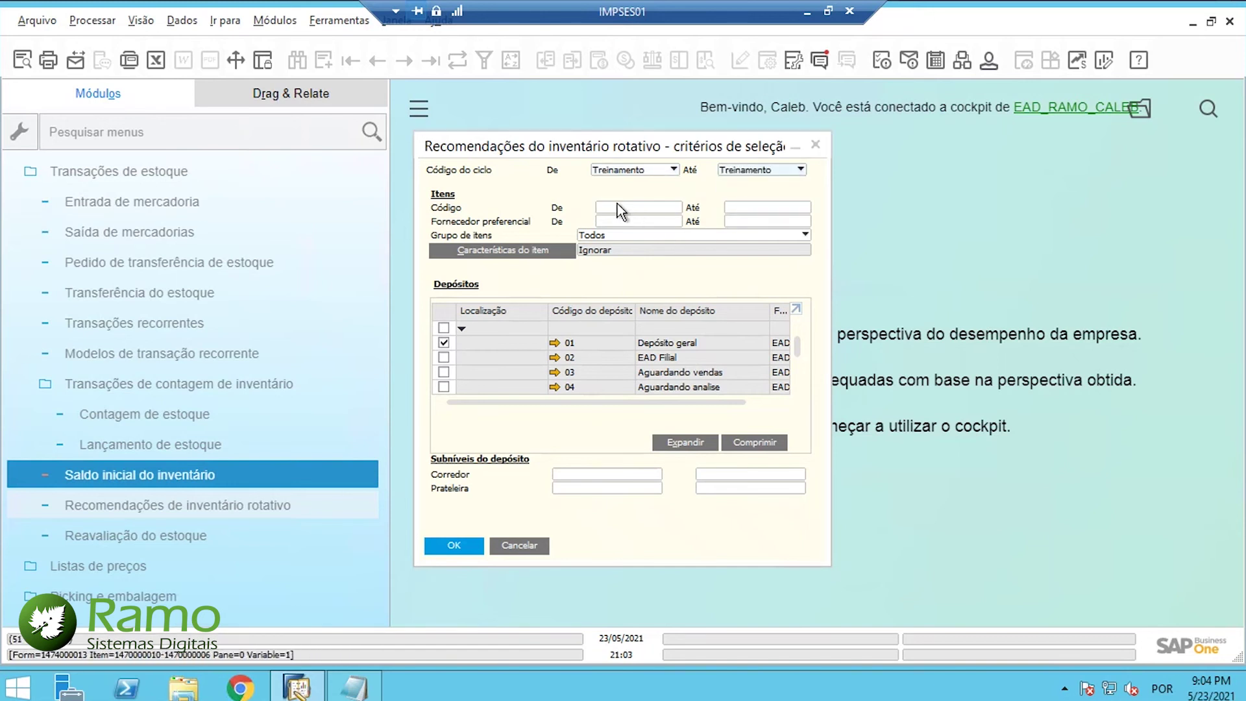
click(644, 222)
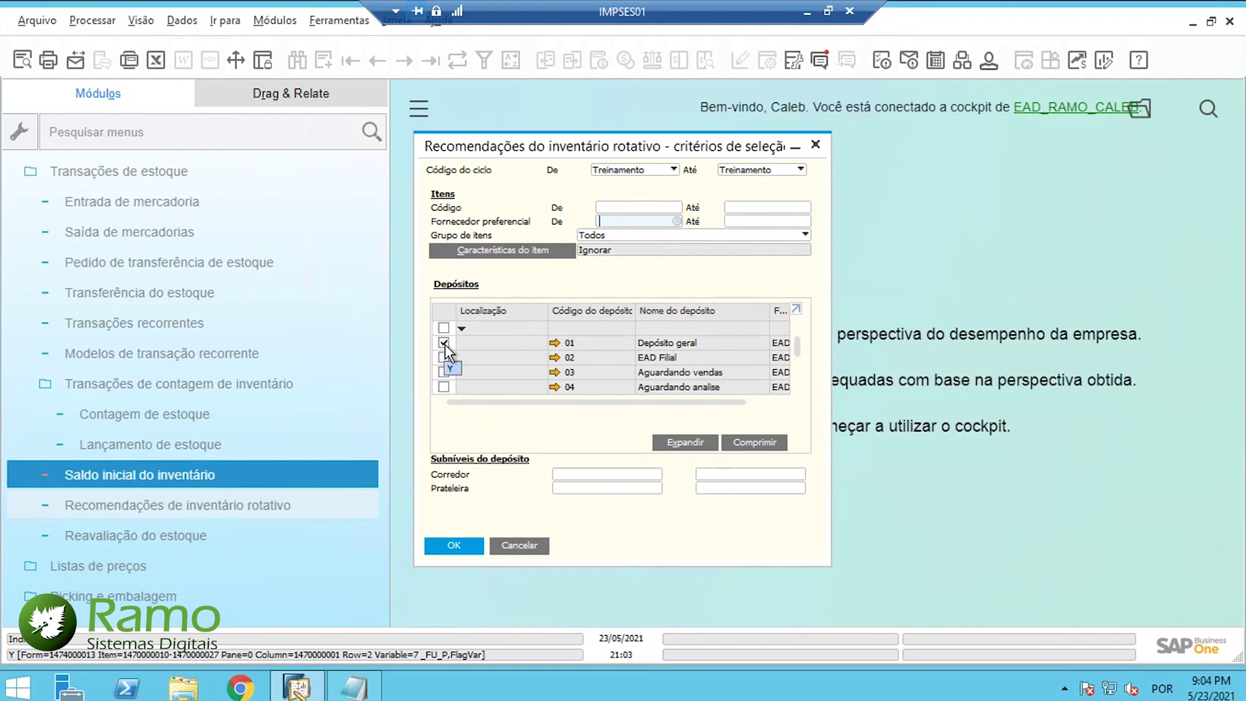
click(449, 542)
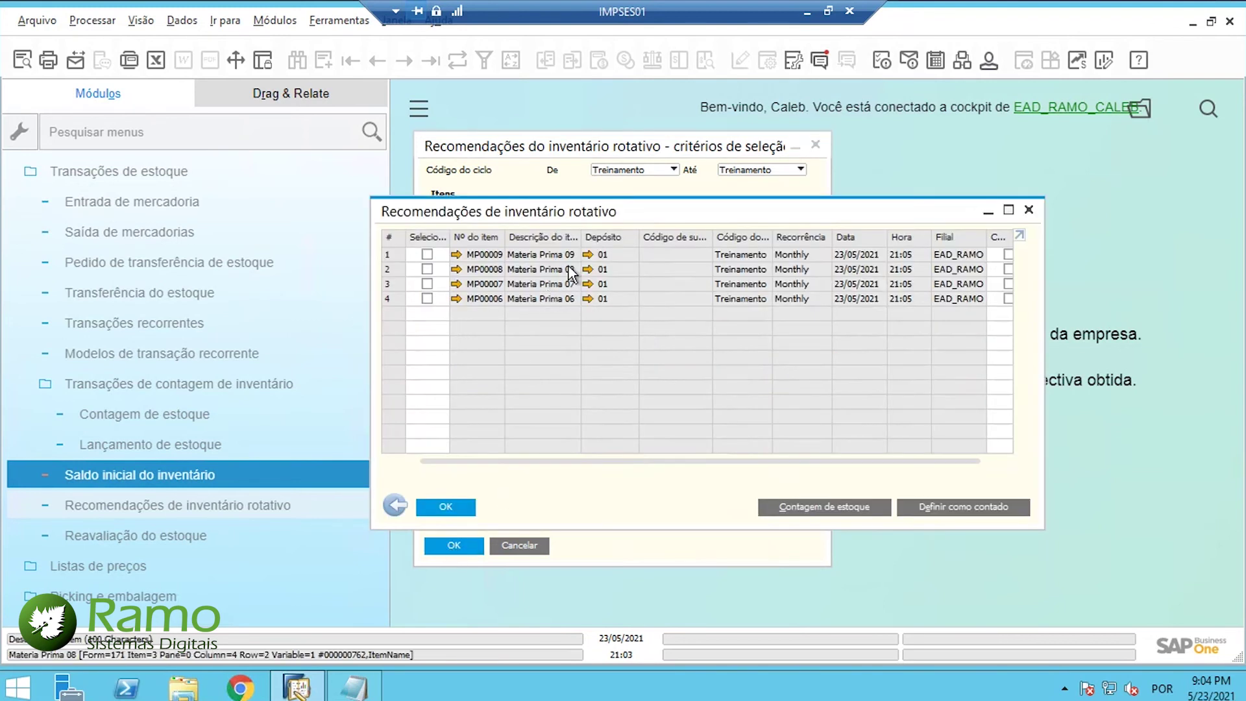
Step: Select all four recommended items, MP00006 to MP00009, and create a Contagem de estoque from them
click(1007, 209)
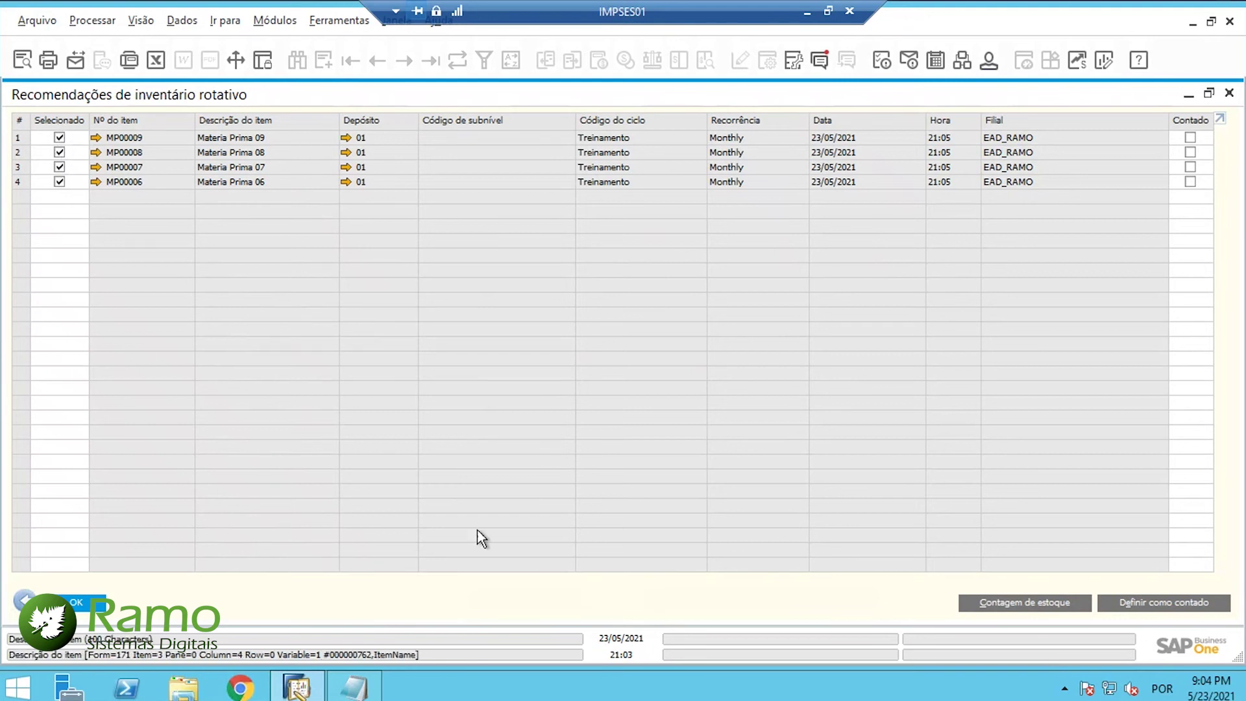
click(1030, 602)
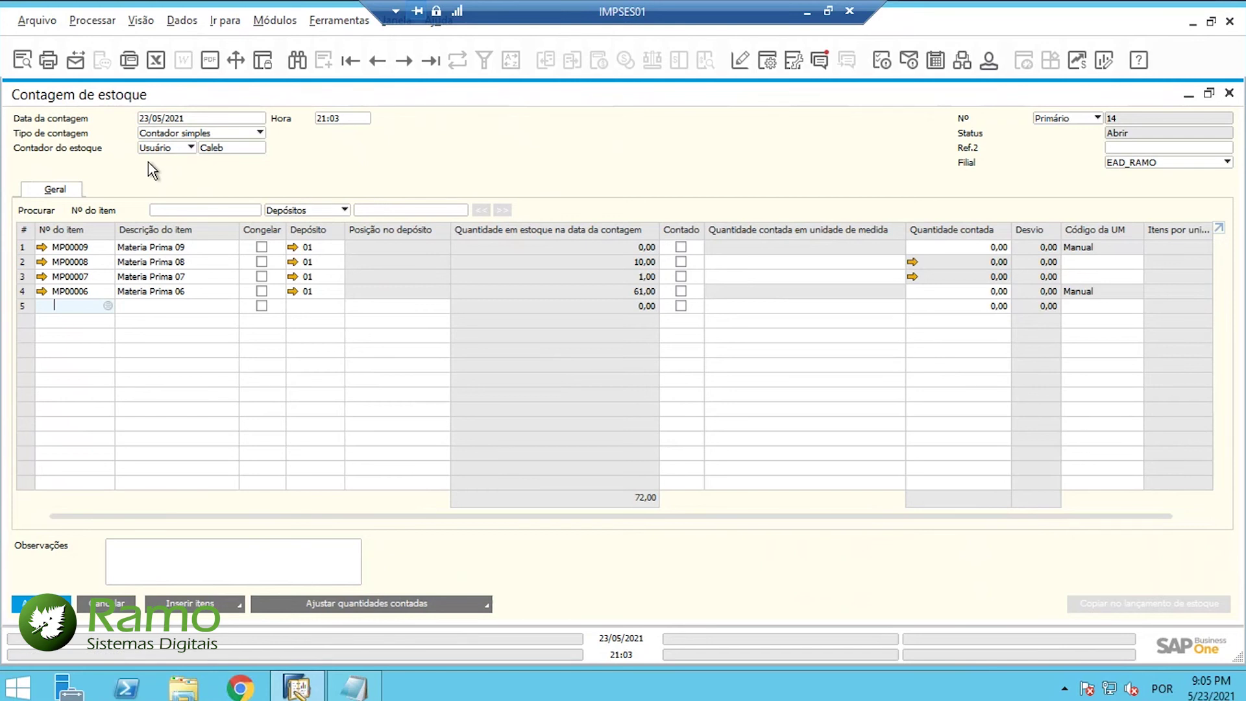
Step: Set the stock count's Tipo de contagem to Contadores múltiplos
click(218, 135)
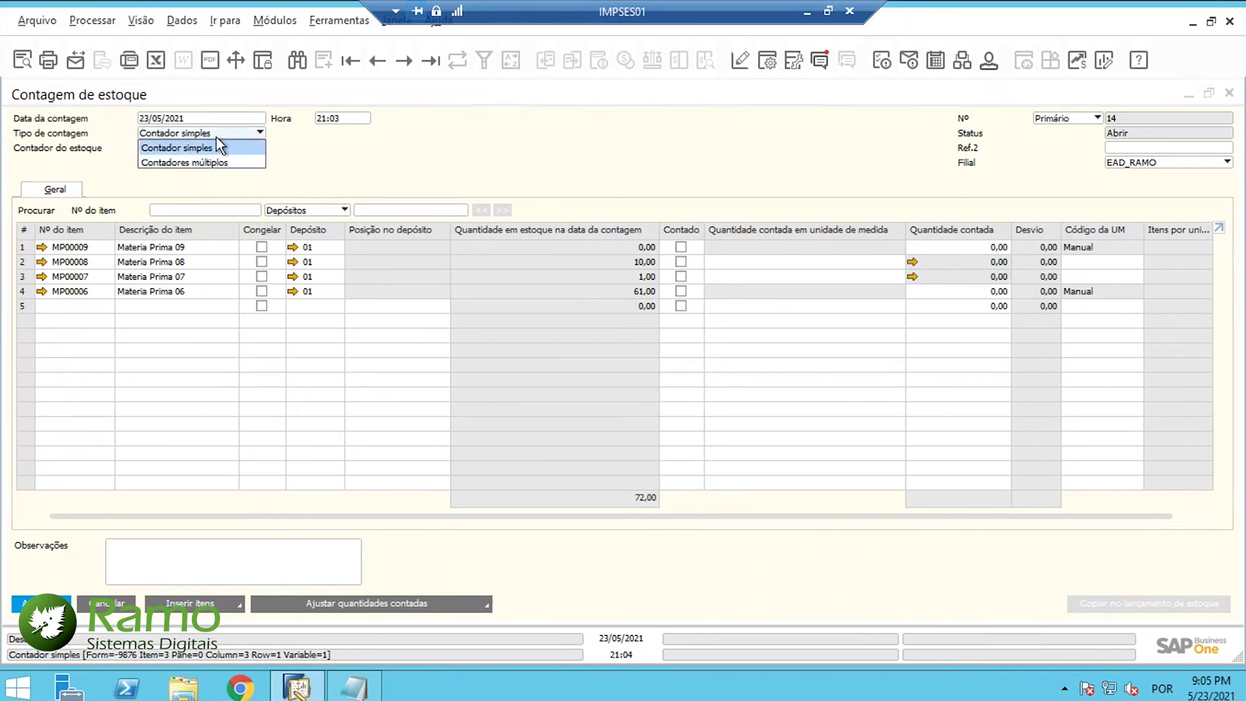
click(216, 138)
click(215, 136)
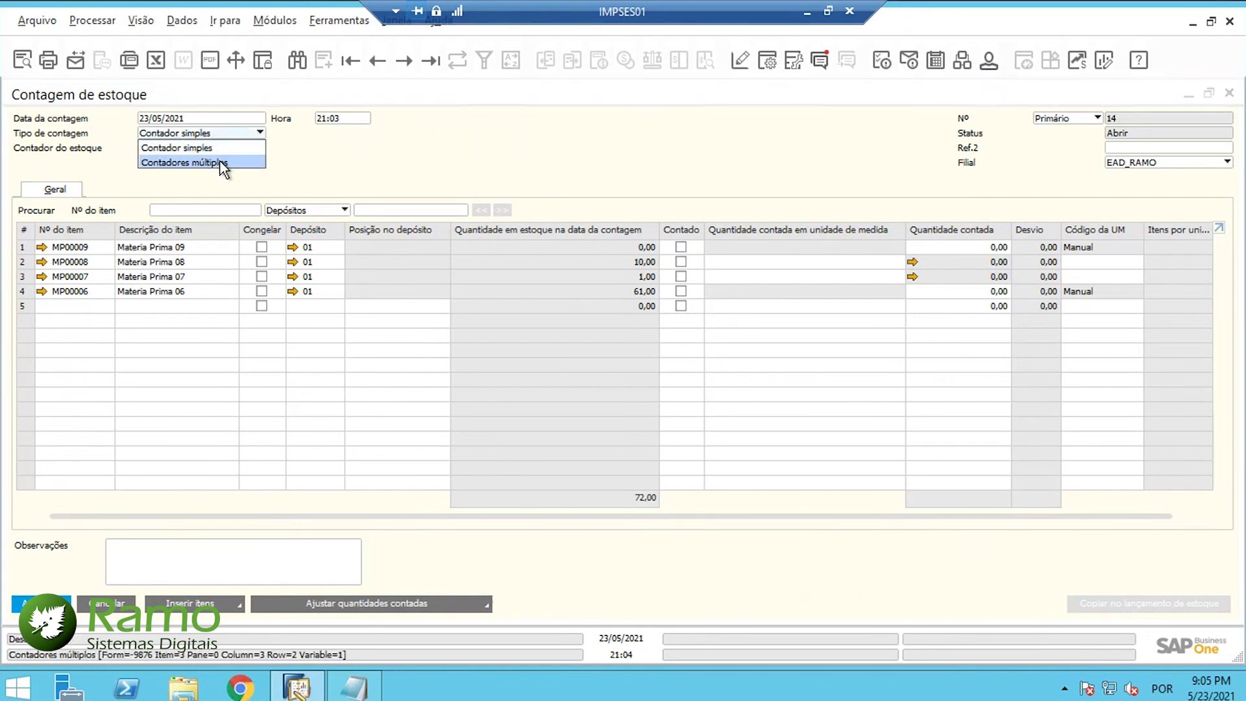
click(220, 161)
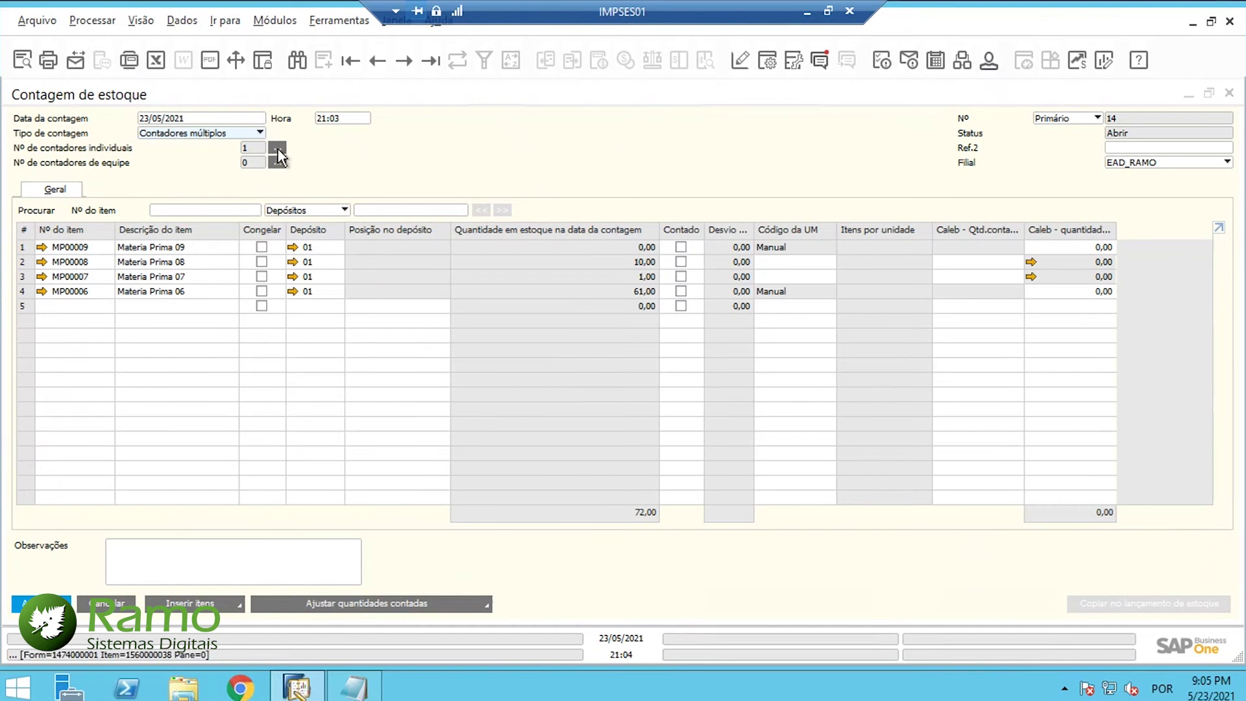
Step: Add a second user from the user list to the count's individual counters and update the selection
click(278, 146)
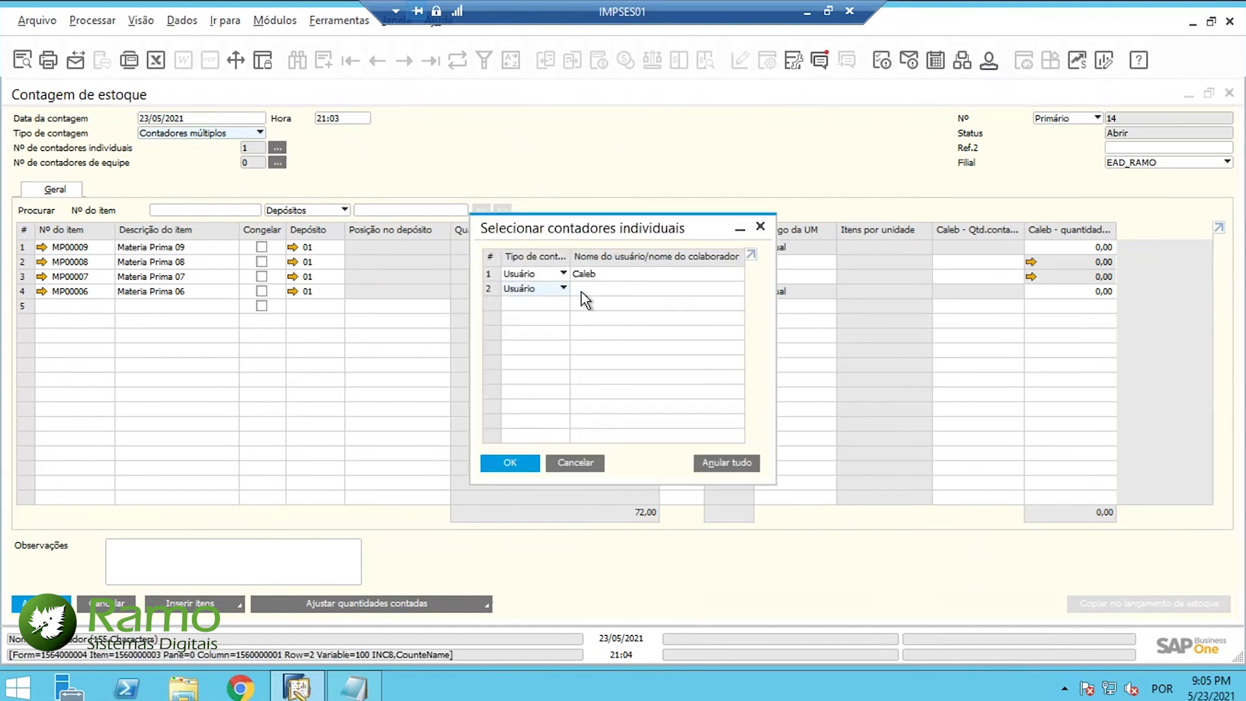
click(723, 293)
click(737, 289)
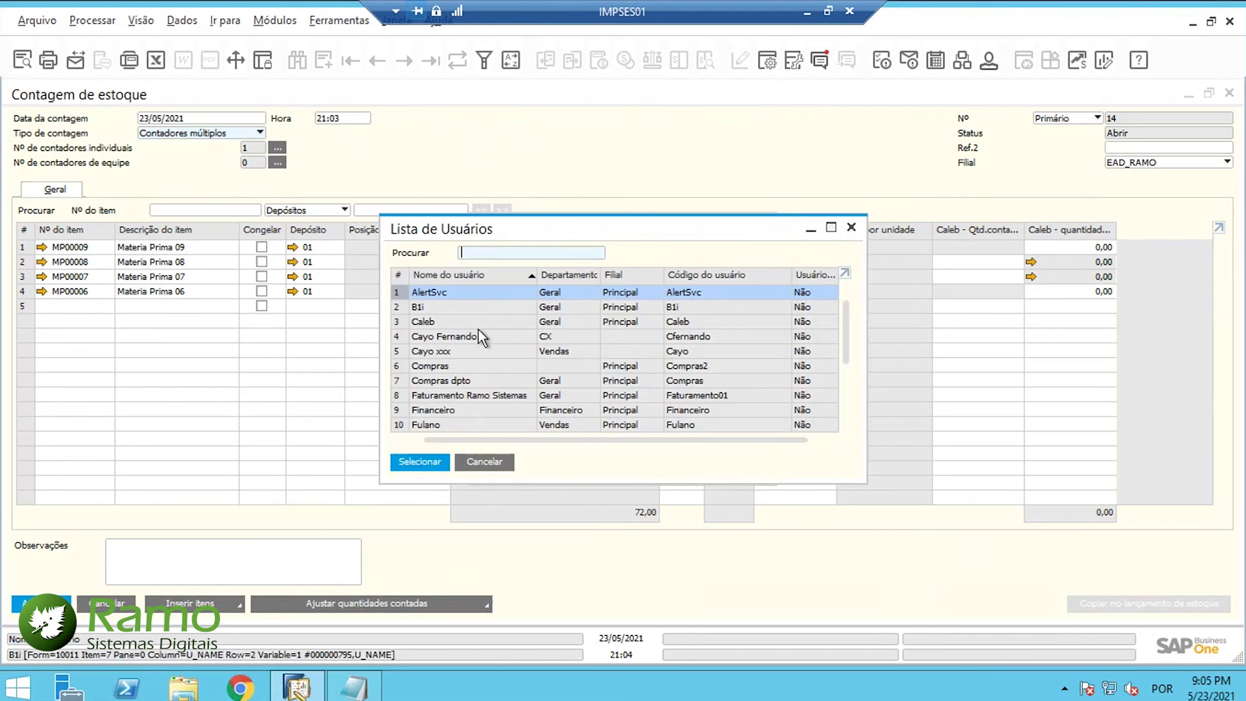
double_click(432, 337)
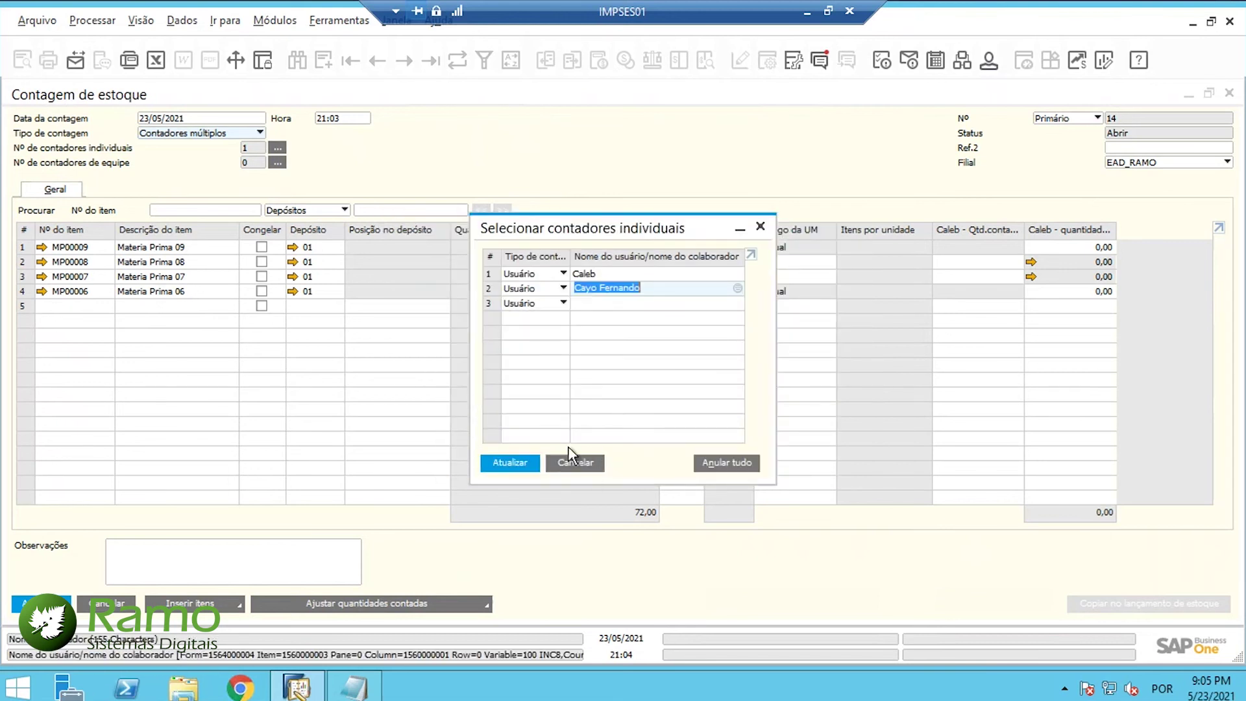
click(513, 462)
click(532, 465)
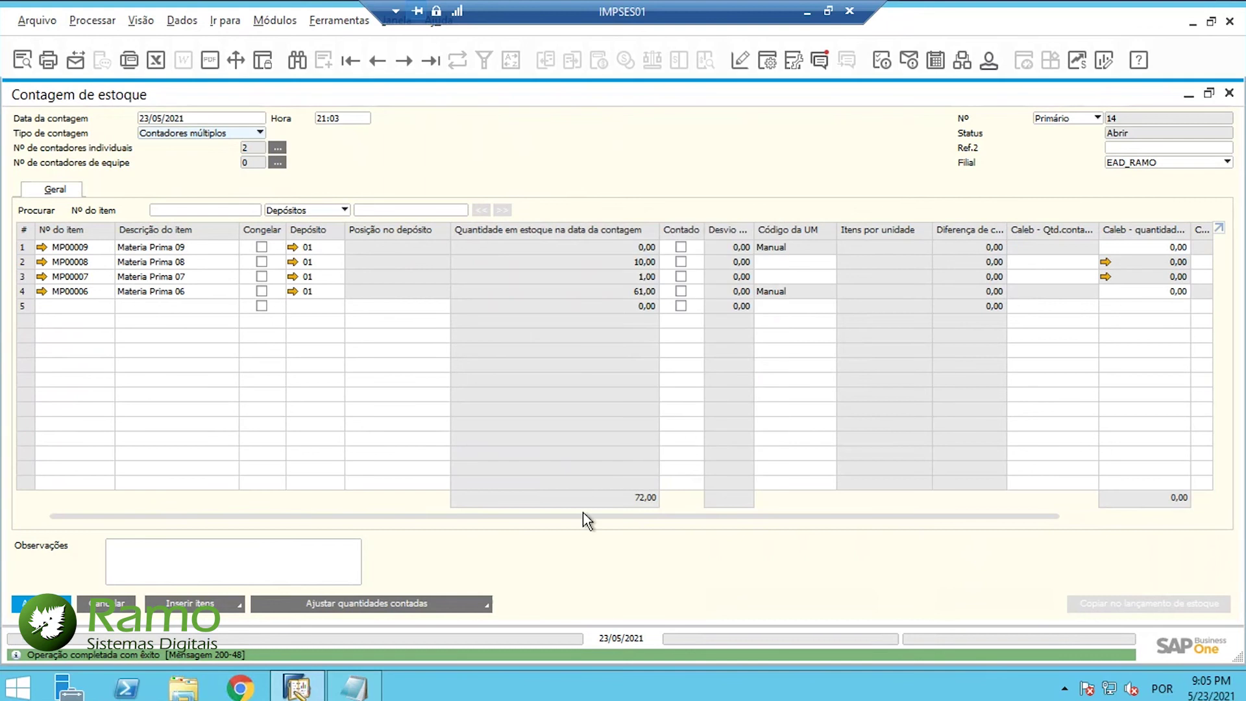
Step: Fit the count table's column widths and examine the counted quantity columns of both individual counters
drag(549, 517, 687, 517)
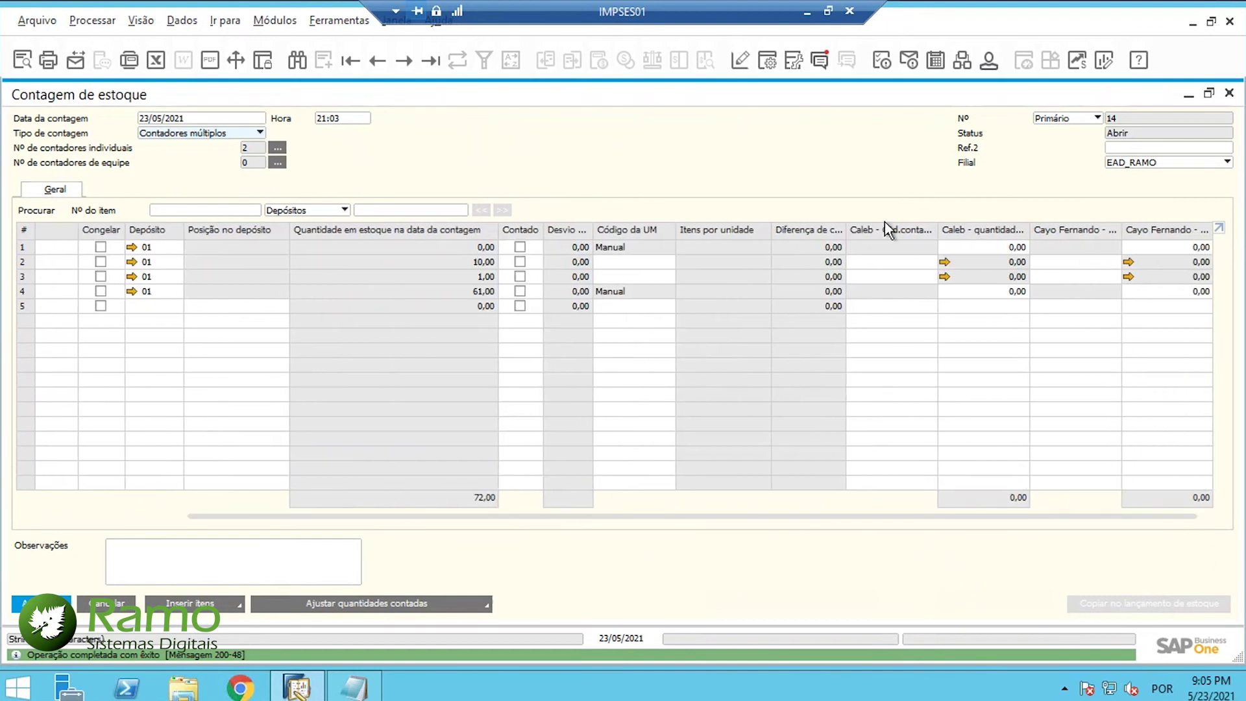
click(141, 21)
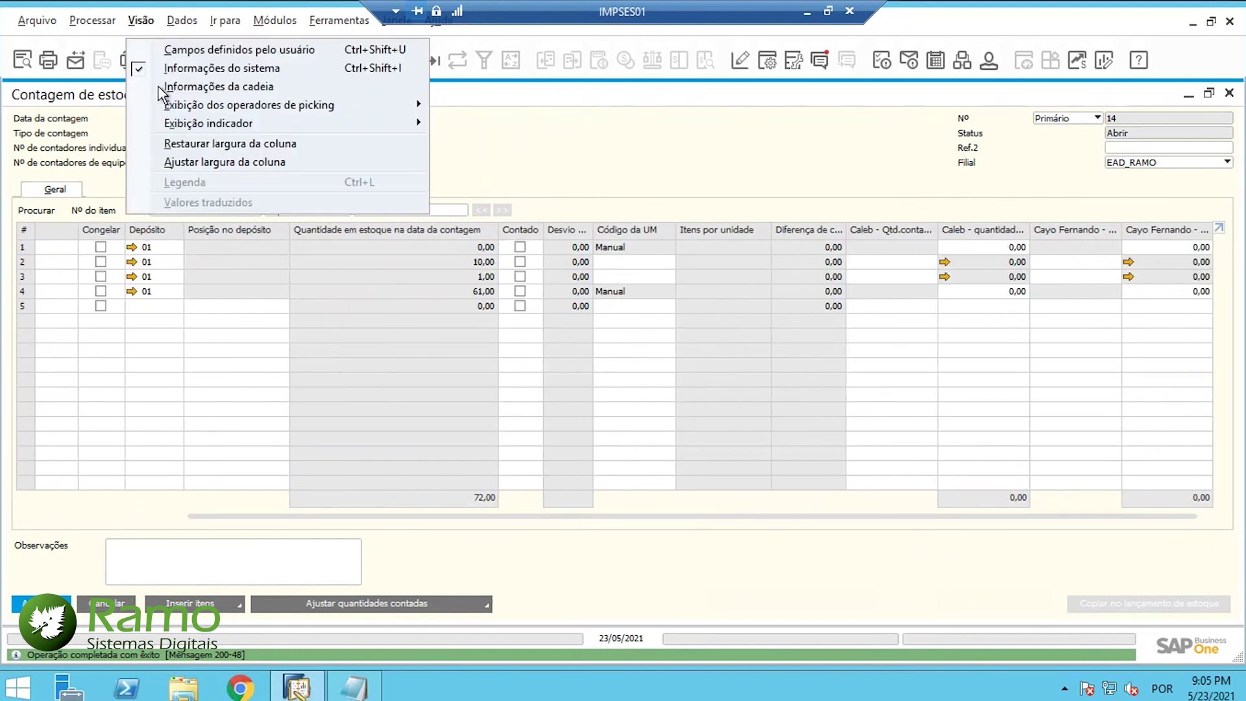
click(234, 163)
drag(519, 514, 616, 519)
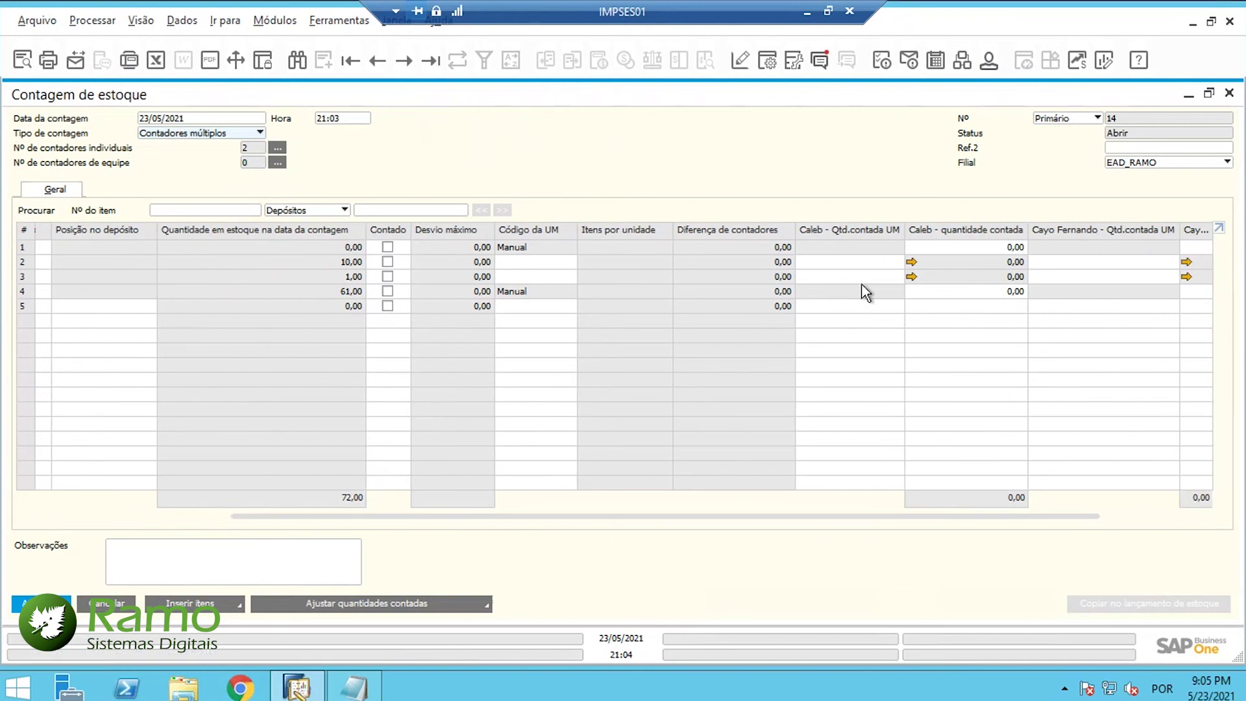
drag(878, 517, 1007, 520)
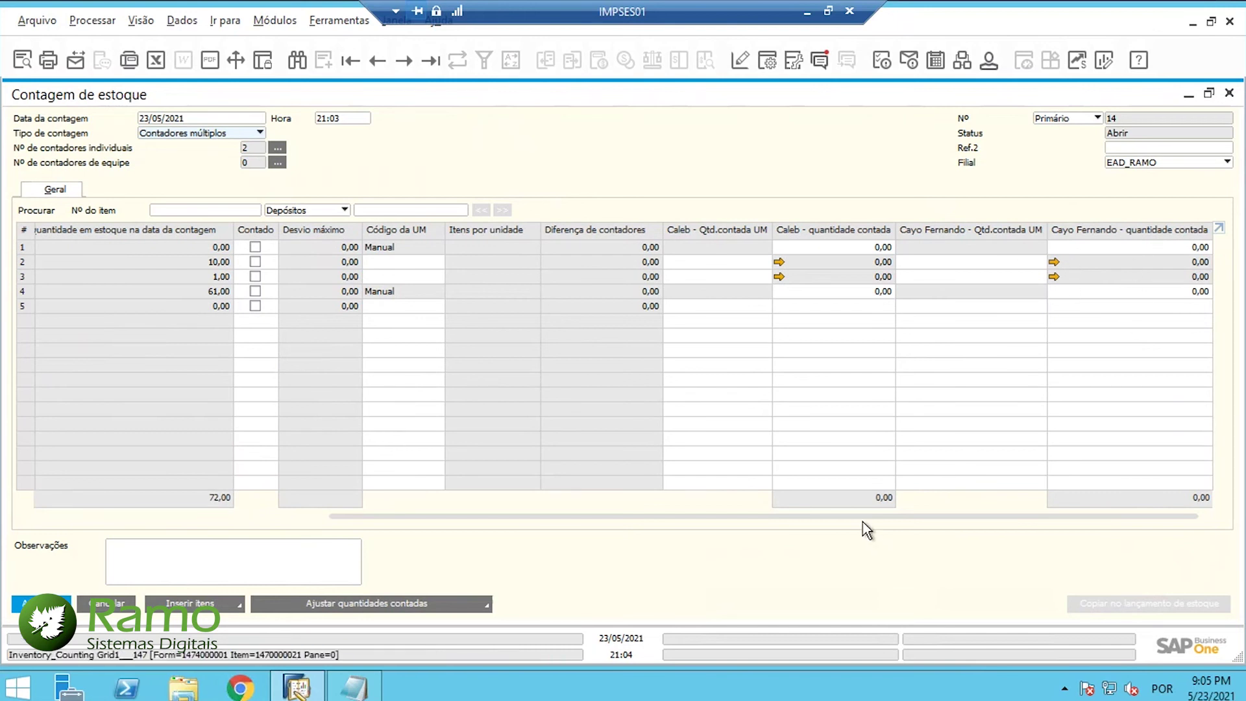
drag(862, 517, 583, 517)
Step: Return the count type to Contador simples, keeping the first individual counter's count, and add the stock count
click(163, 135)
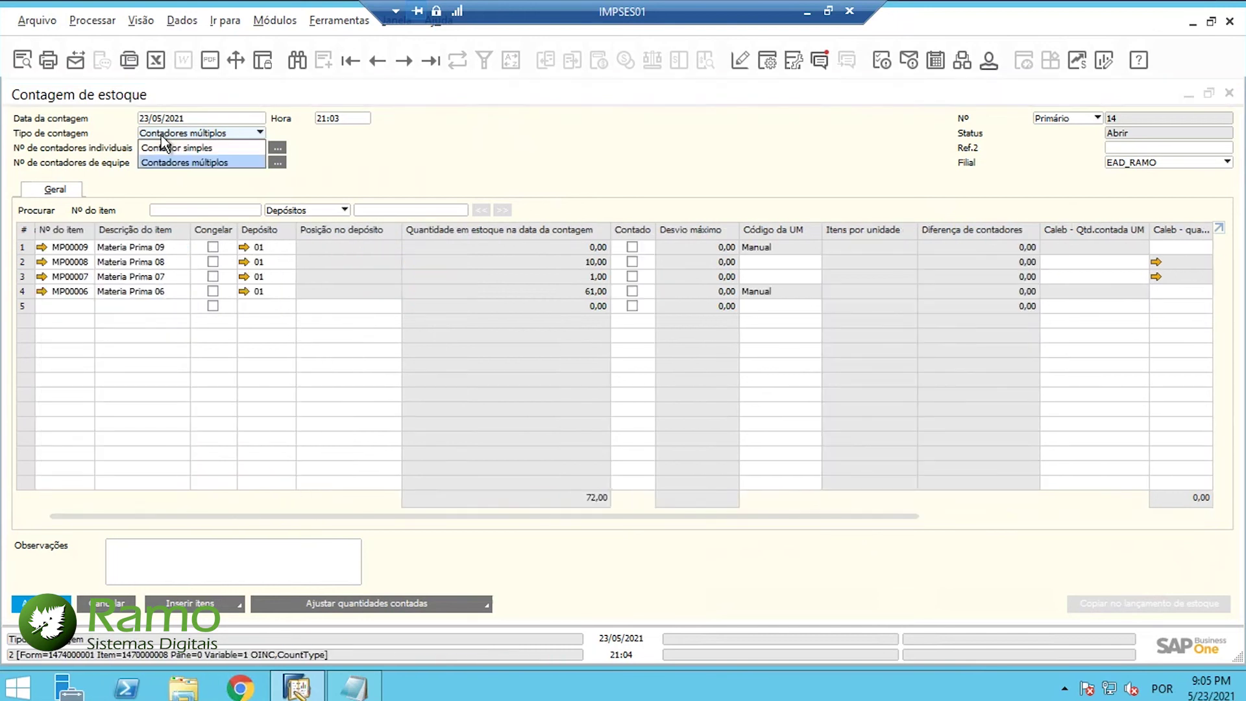
click(167, 145)
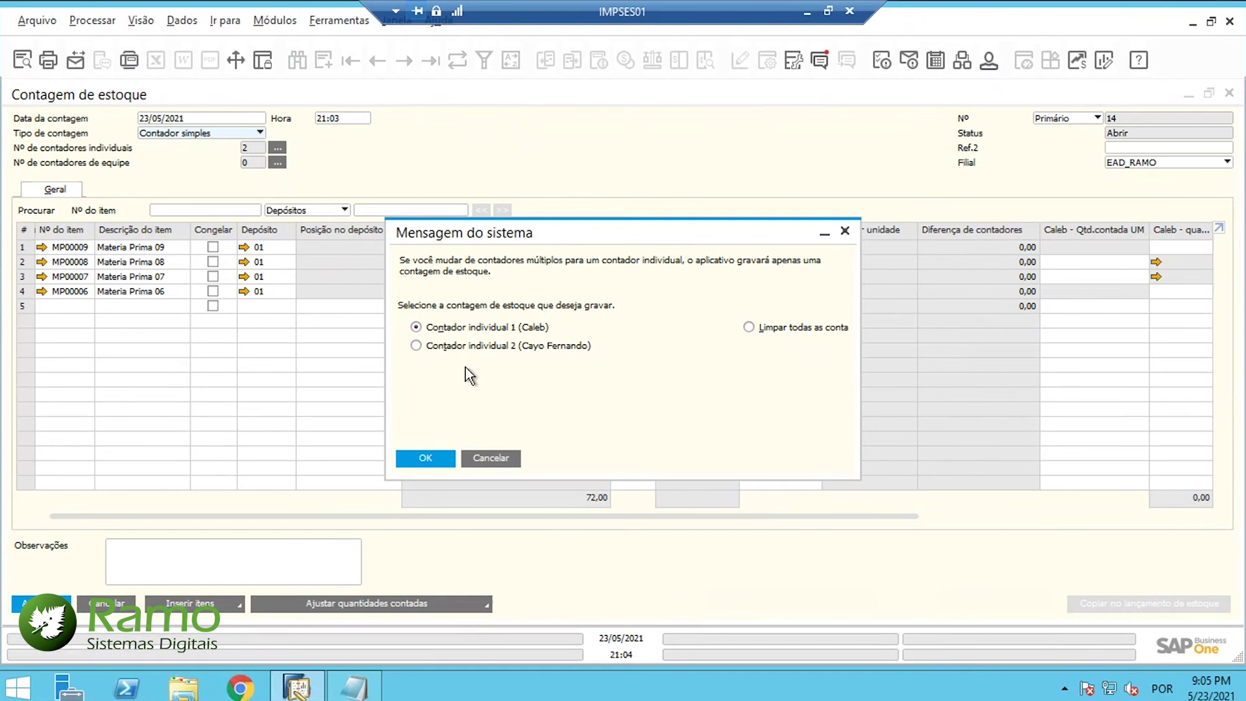
click(431, 456)
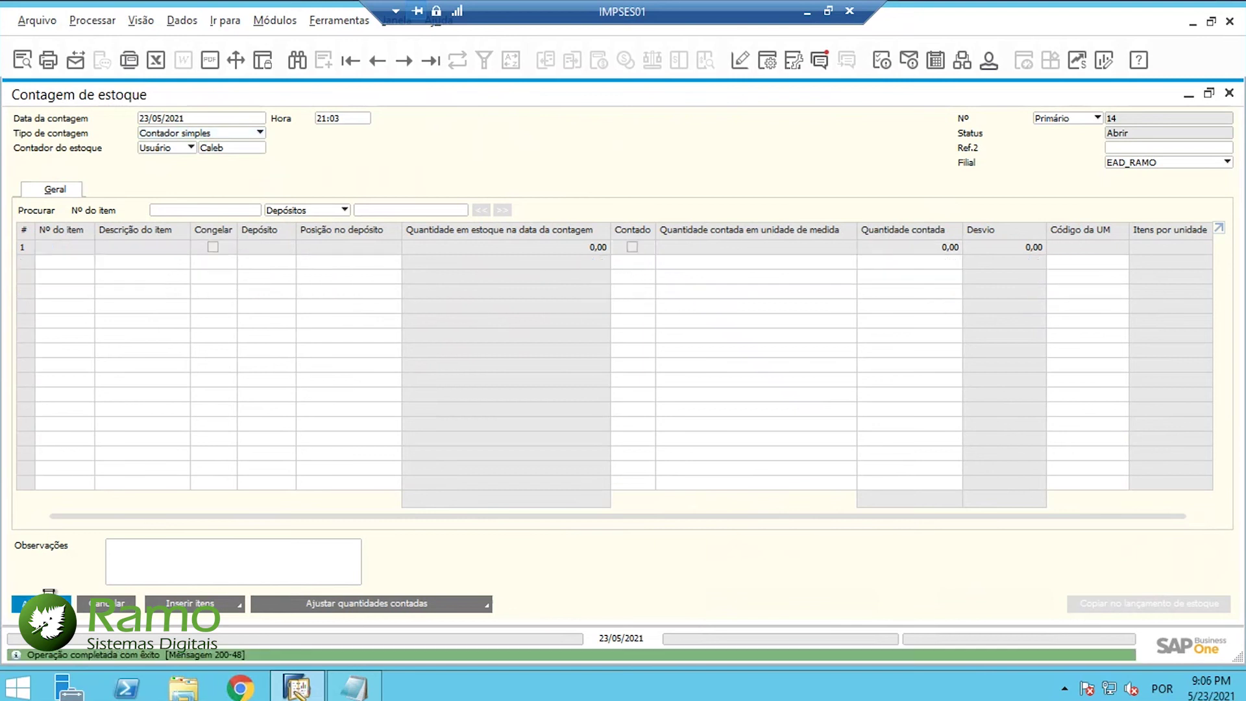
Step: Display the last saved stock count and delete its Materia Prima 07 and Materia Prima 08 lines
click(430, 60)
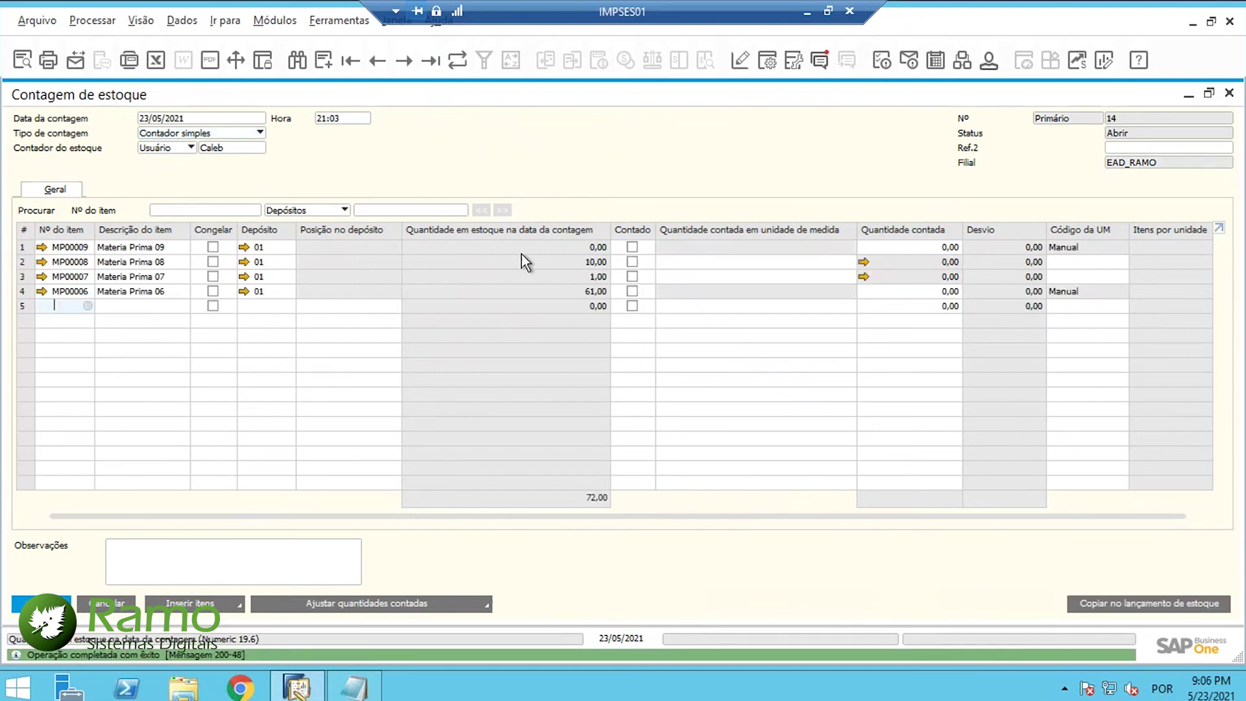
click(36, 276)
key(ctrl+k)
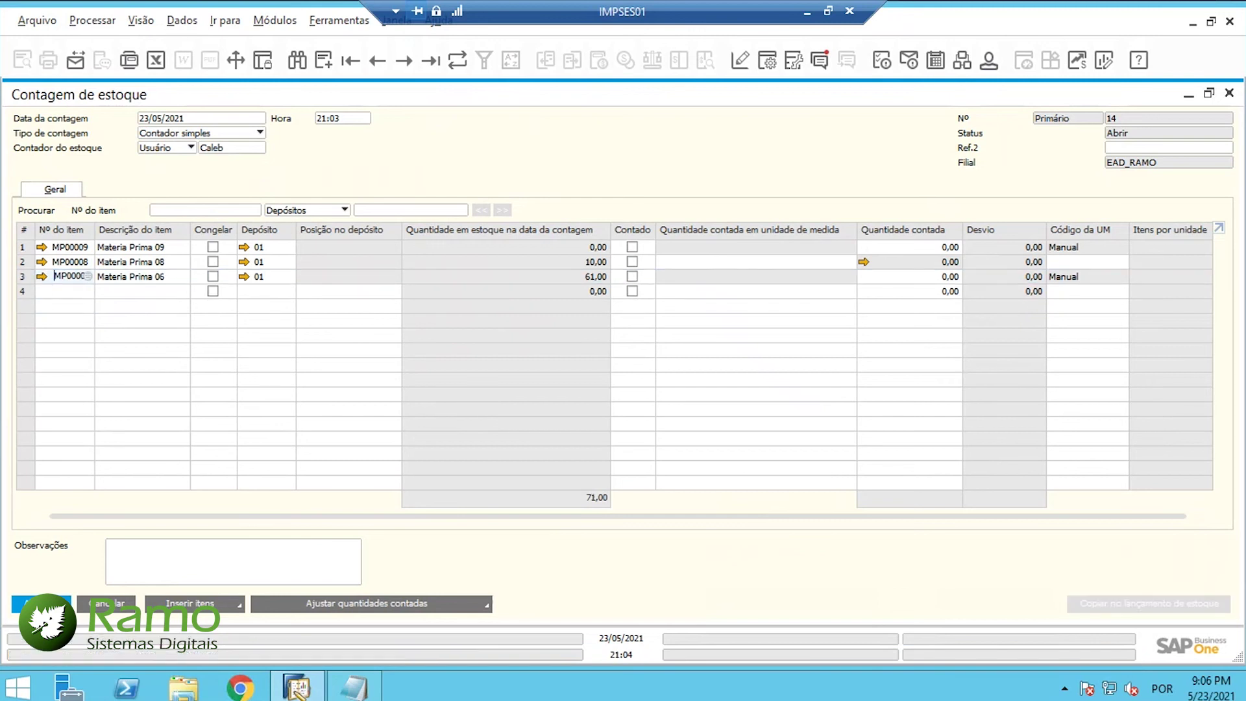
click(23, 262)
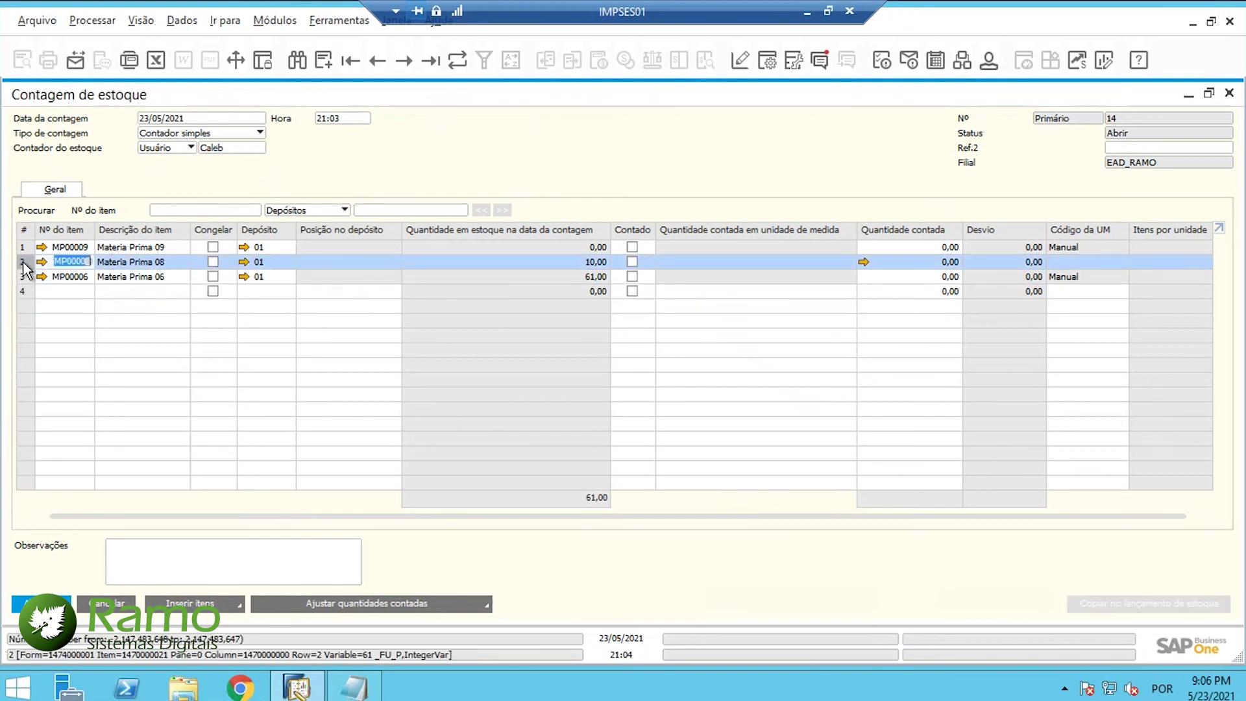
key(ctrl+k)
Step: Add item MP00001 in the first empty line of the stock count
click(50, 278)
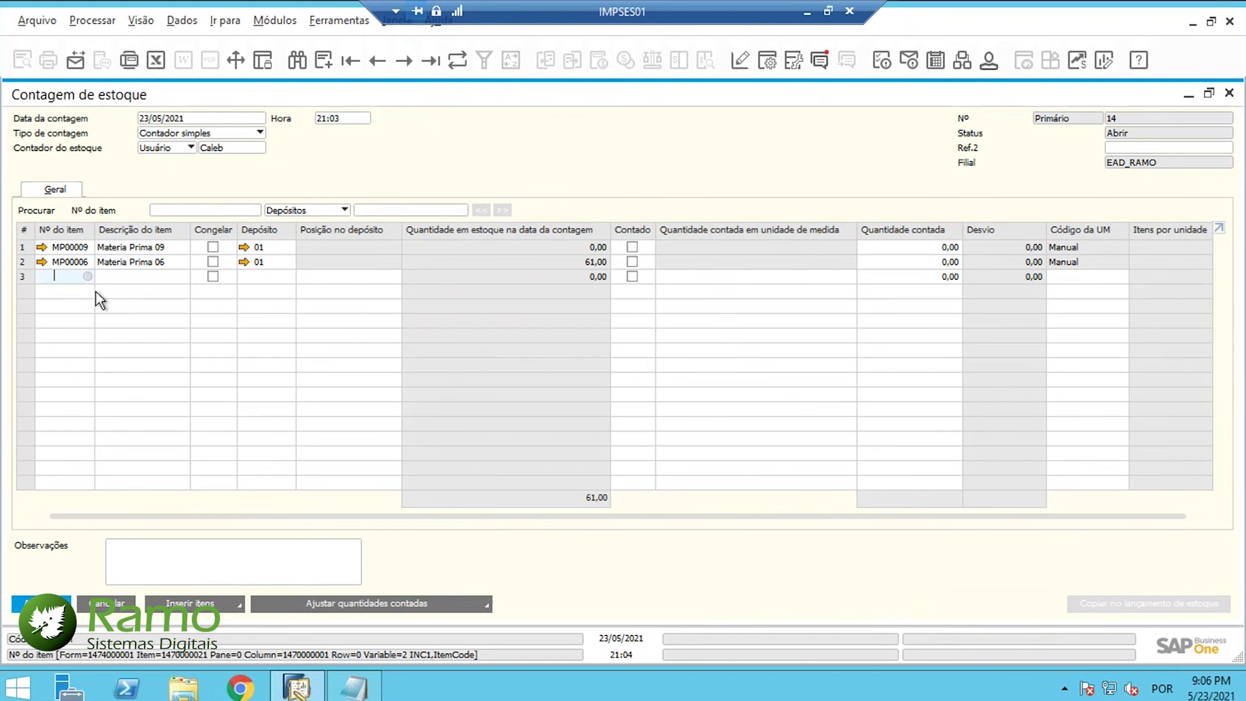
text(MP00008)
key(Tab)
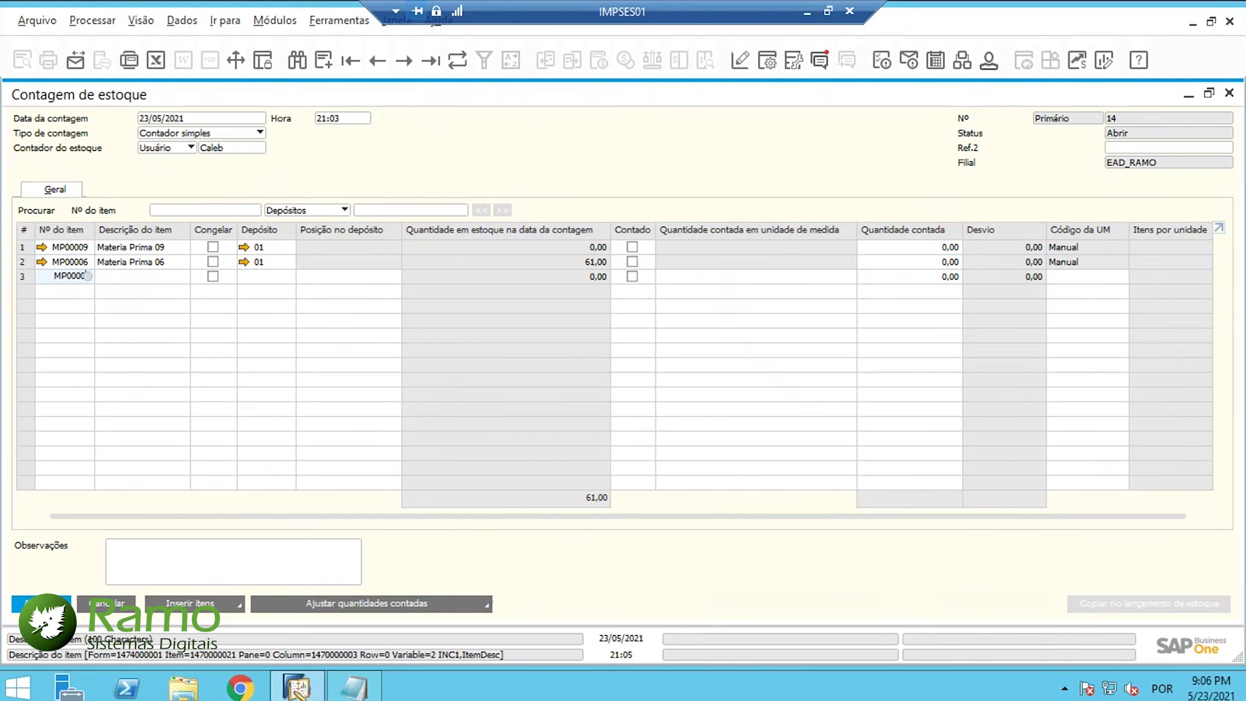
click(69, 291)
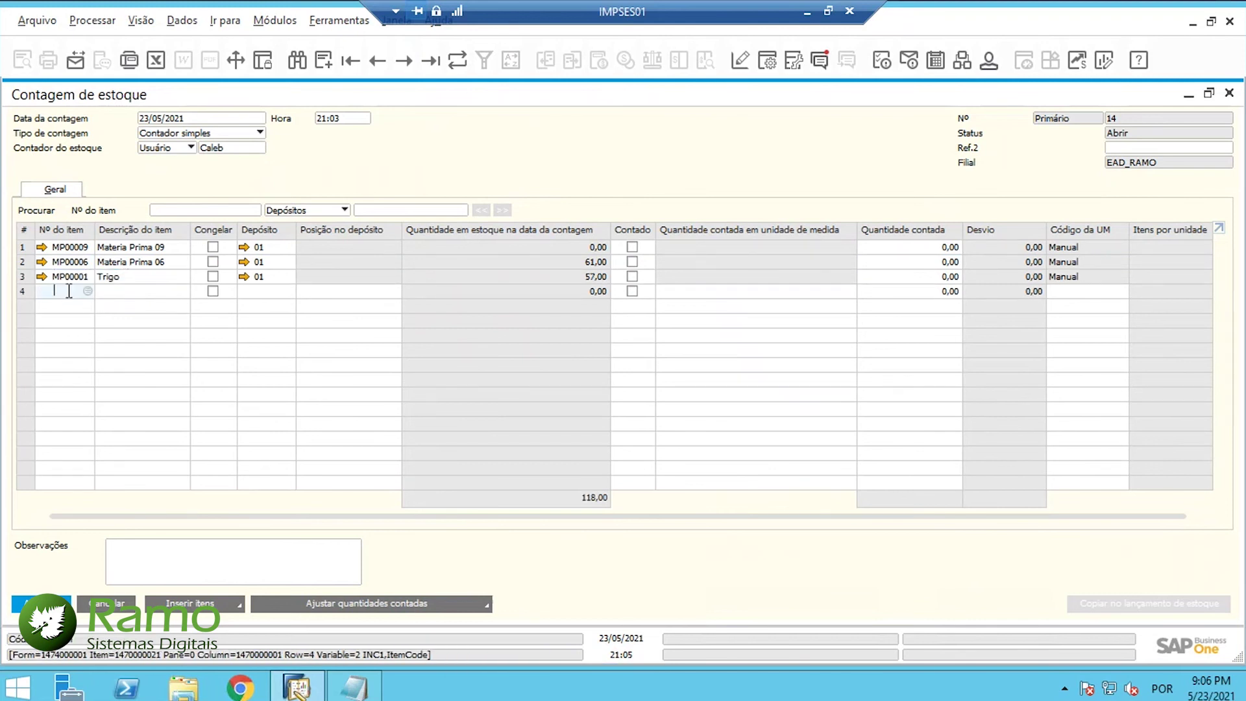
key(Tab)
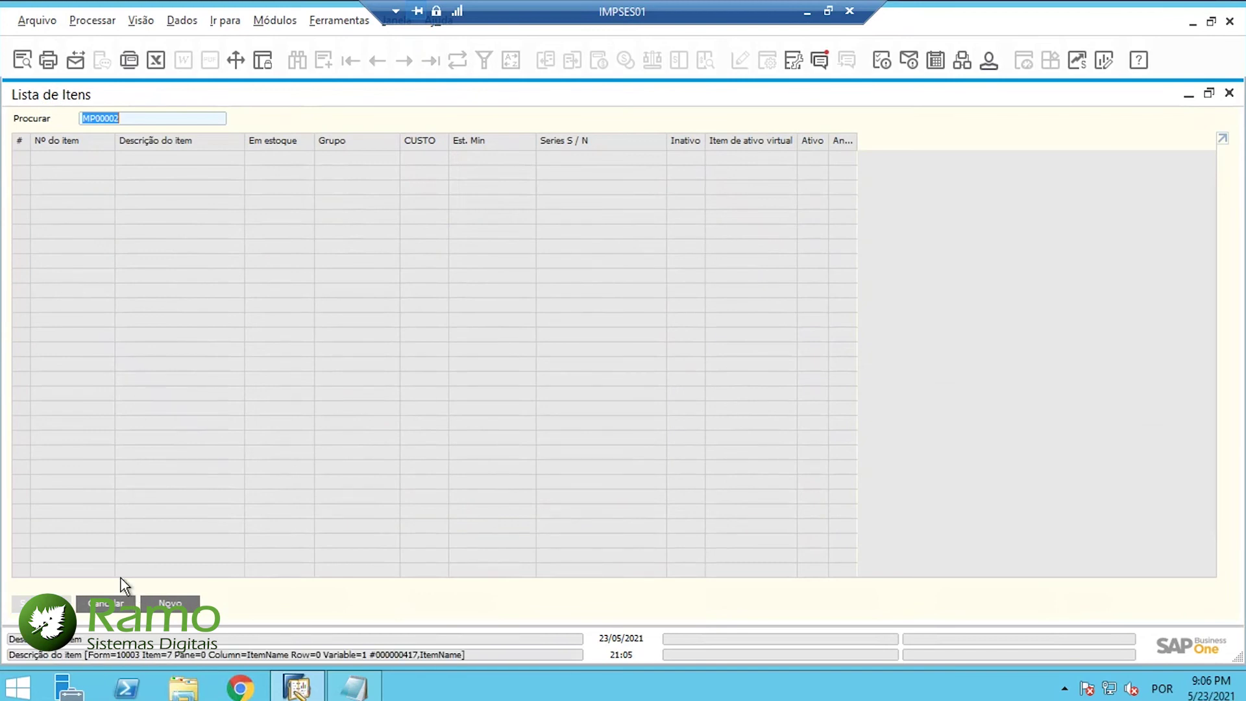
click(105, 603)
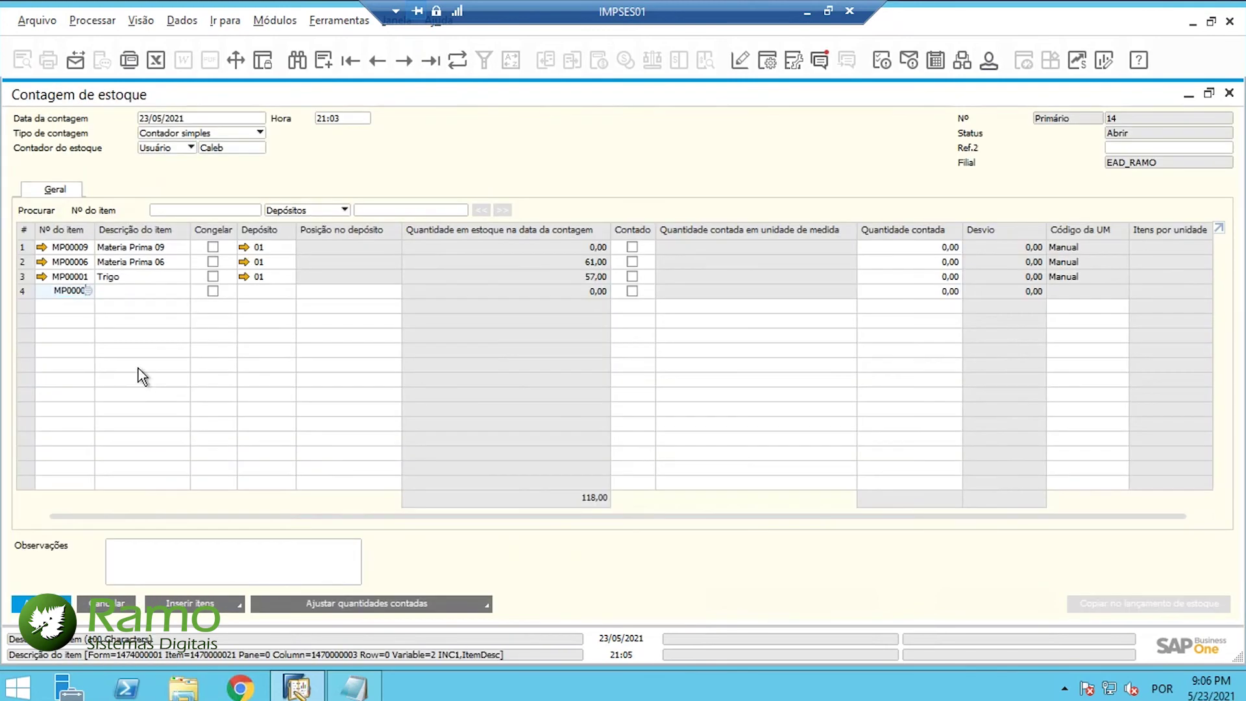
Step: Add items MP00003, MP00004 and MP00005 to the stock count together from the item list filtered by MP
key(Tab)
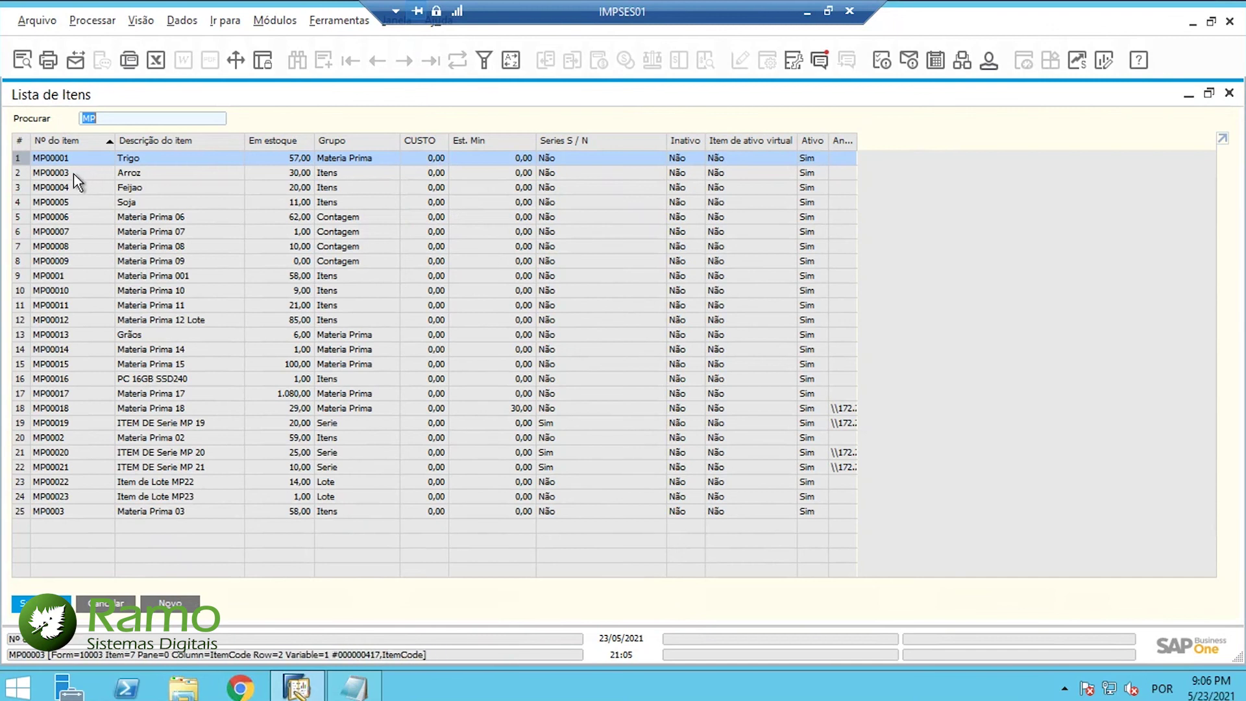
click(73, 173)
ctrl+click(71, 185)
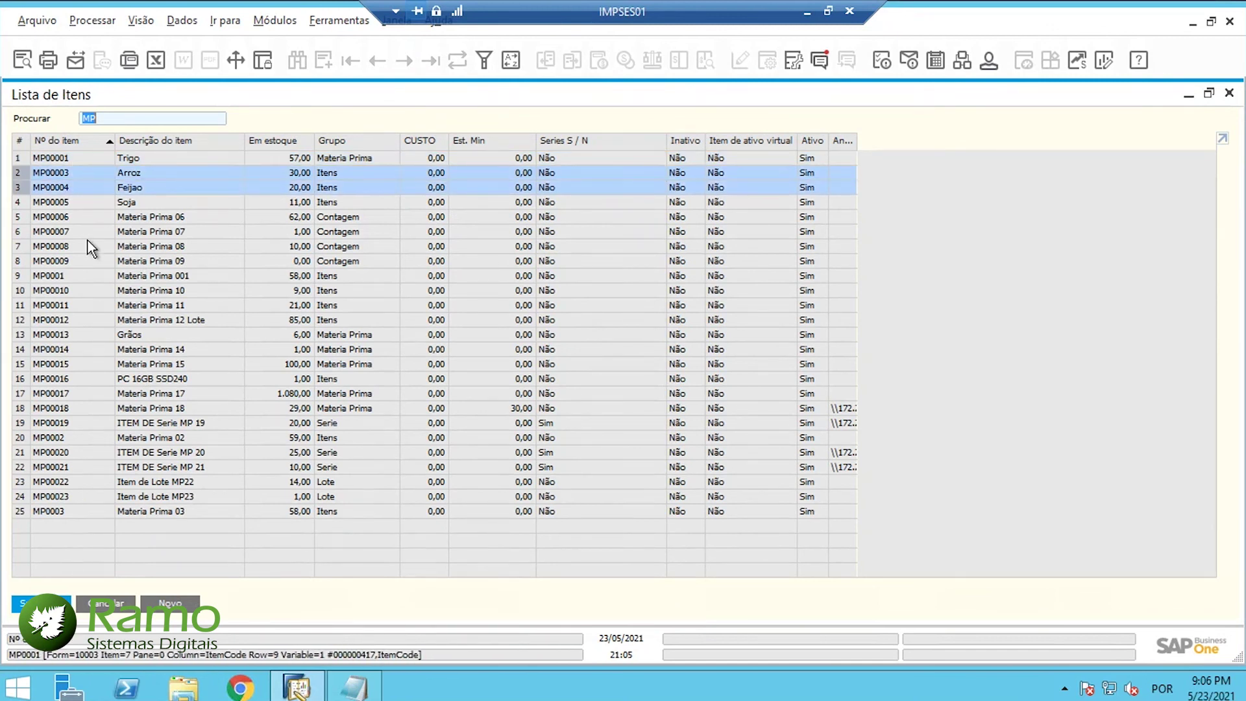
ctrl+click(73, 202)
click(26, 603)
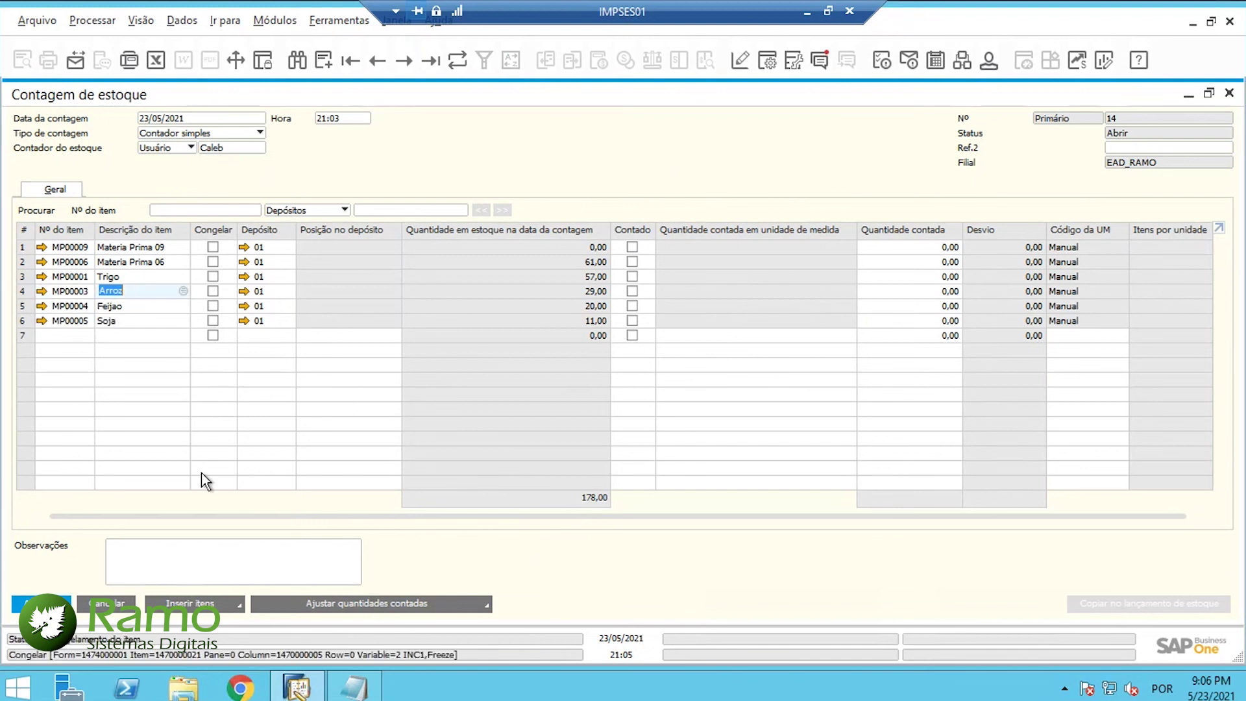
Step: Open the Excel item import for the stock count, review its file and column mapping options, and close it without importing
click(217, 607)
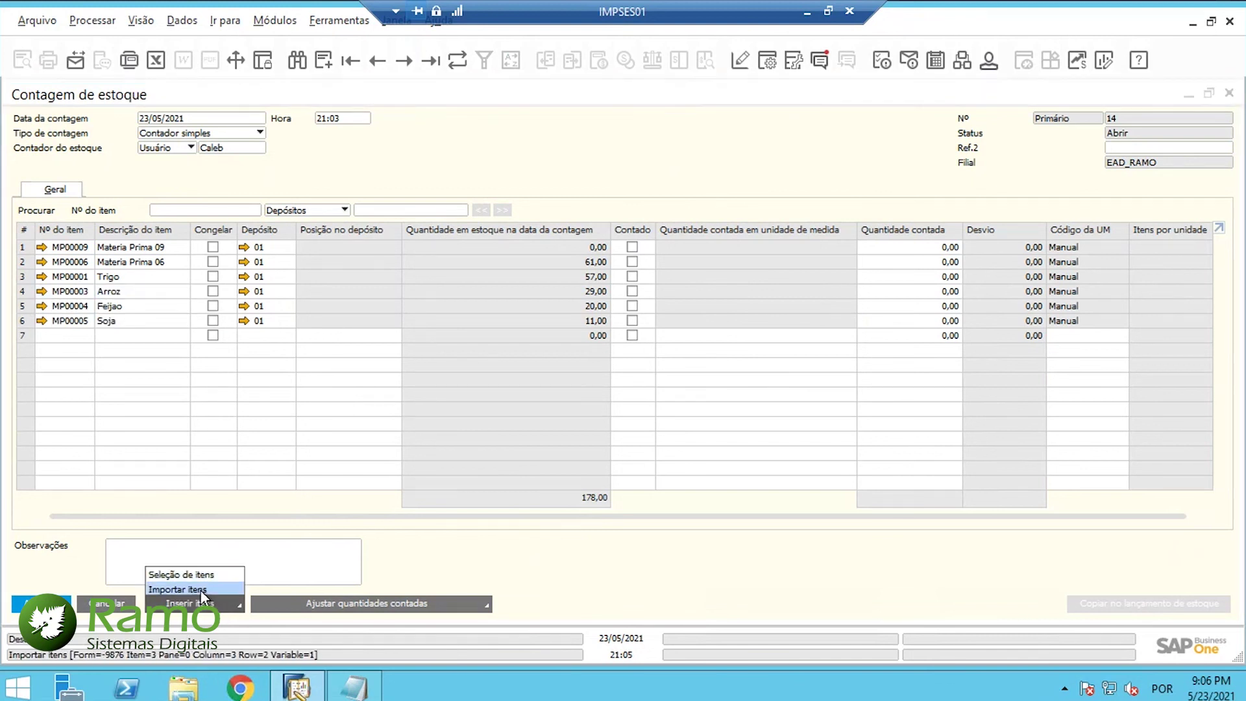
click(200, 589)
drag(470, 135, 636, 106)
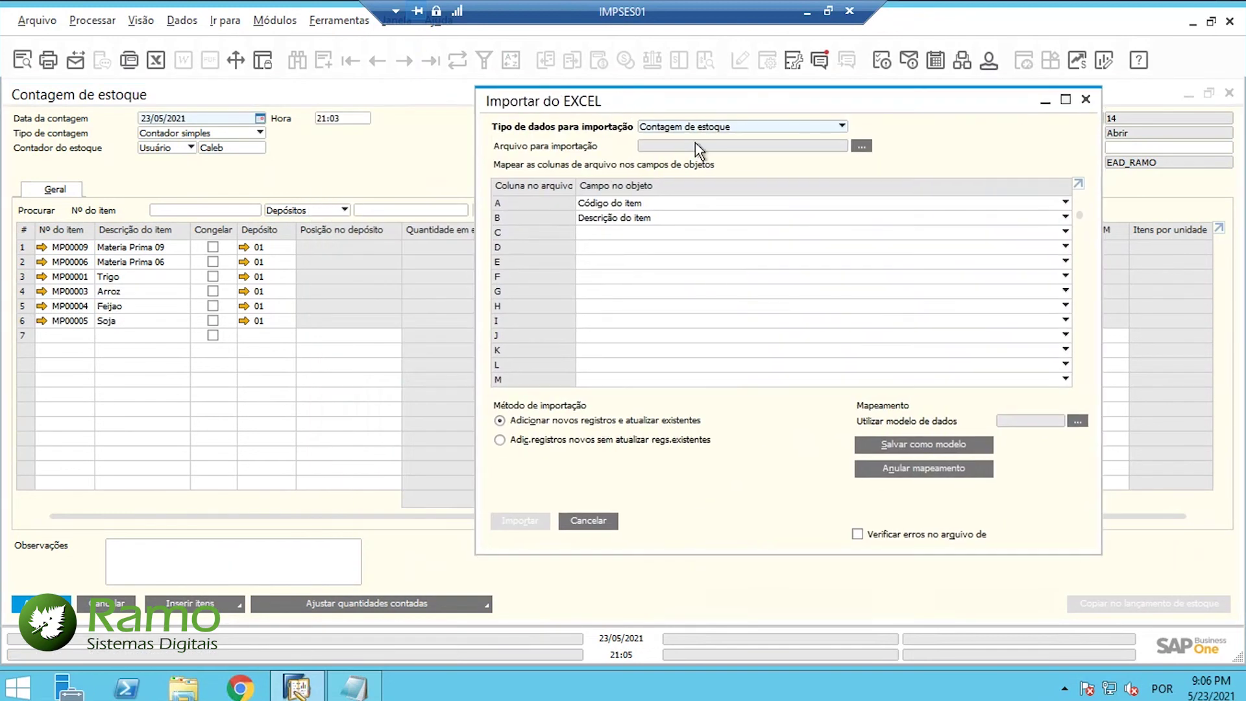
click(588, 521)
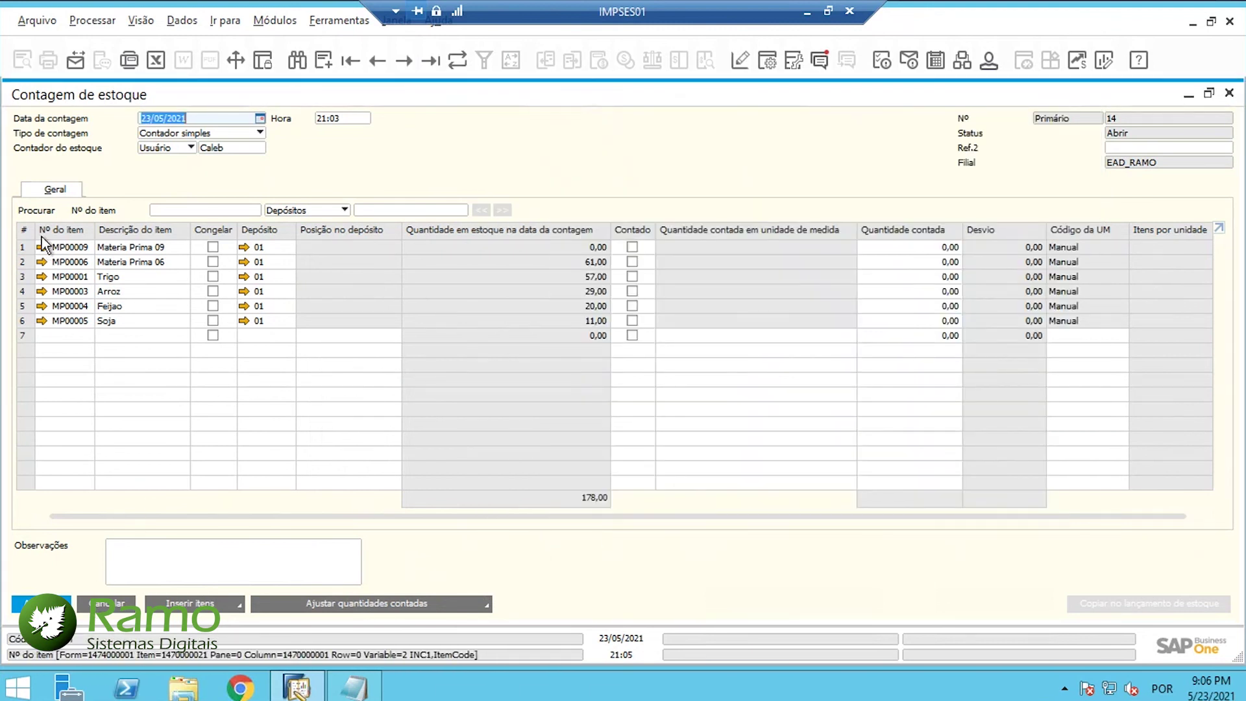
Step: Delete the Materia Prima 09 line, then save the stock count with its five remaining items frozen in warehouse 01
click(65, 247)
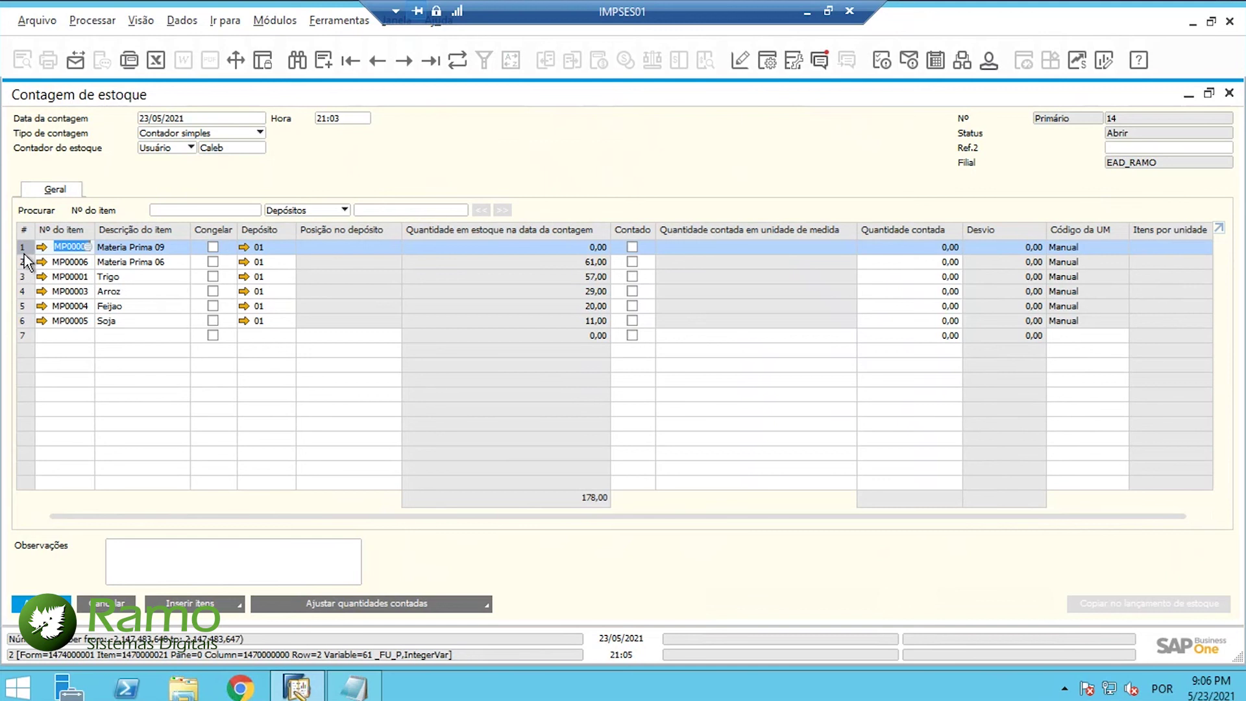
key(ctrl+k)
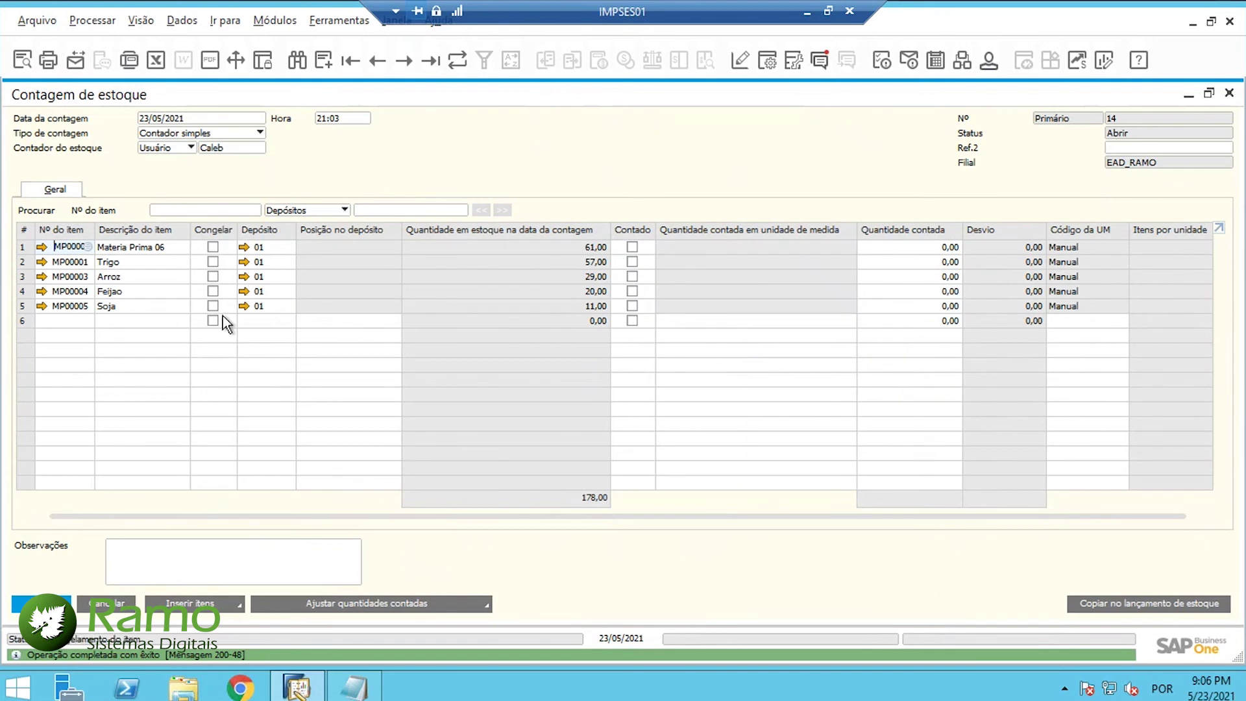
click(212, 247)
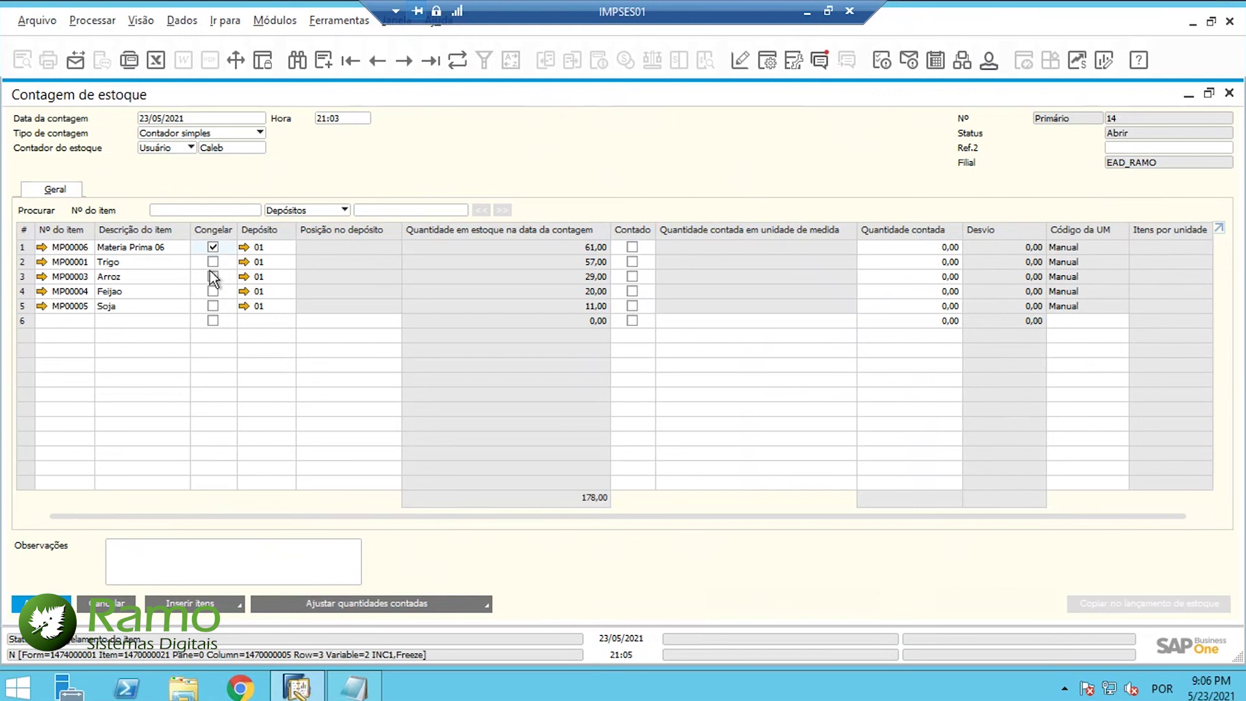
click(214, 310)
click(39, 603)
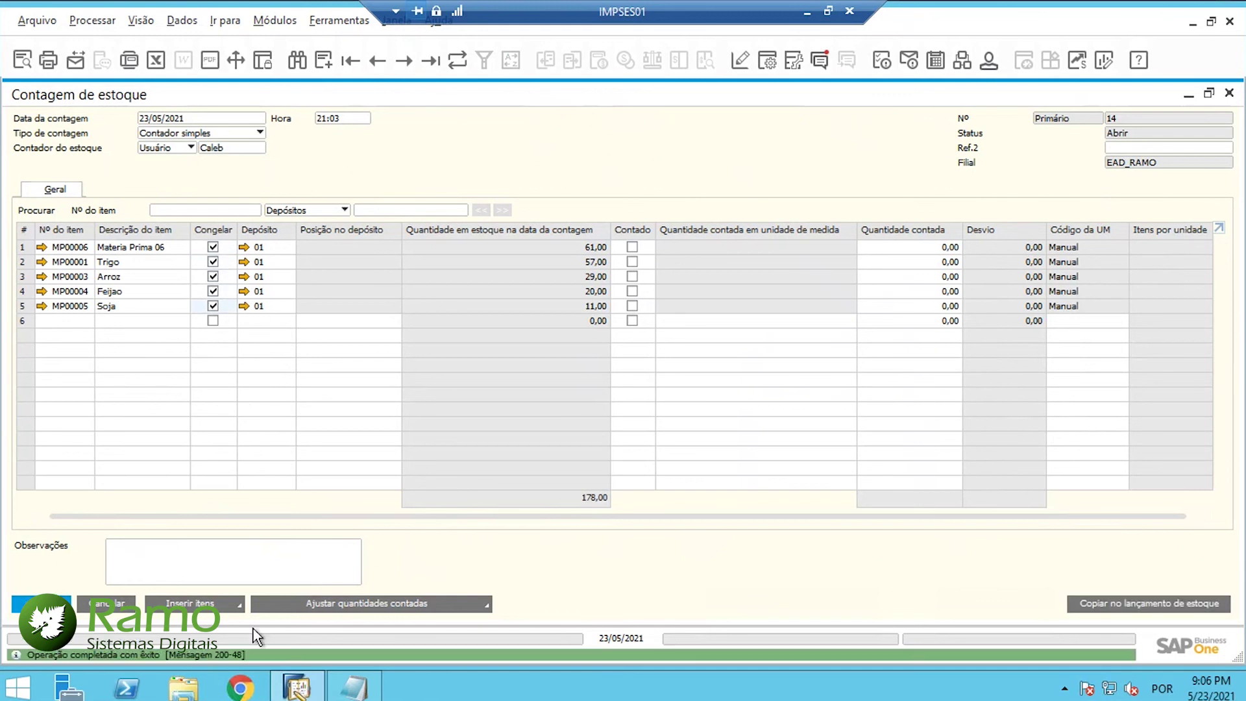
Step: Copy the Trigo line's item code and start a new Nota Fiscal de Entrada for the first supplier in the business partner list
right_click(69, 263)
click(121, 295)
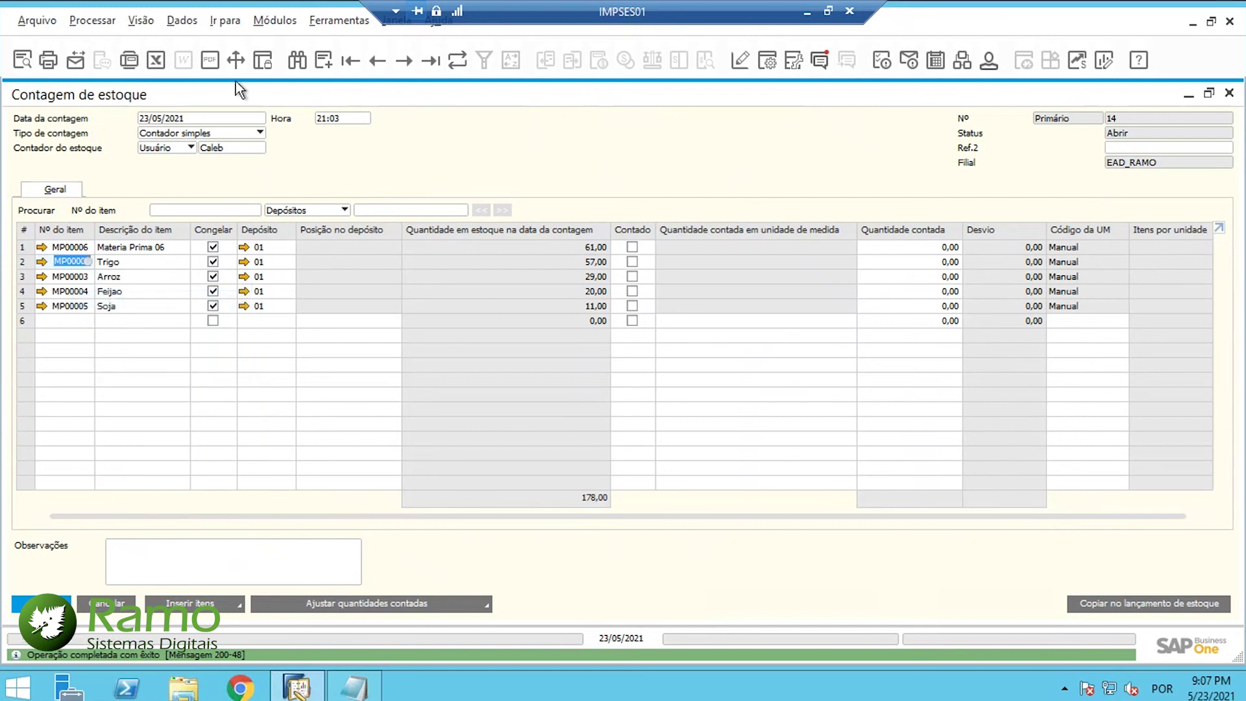
click(268, 24)
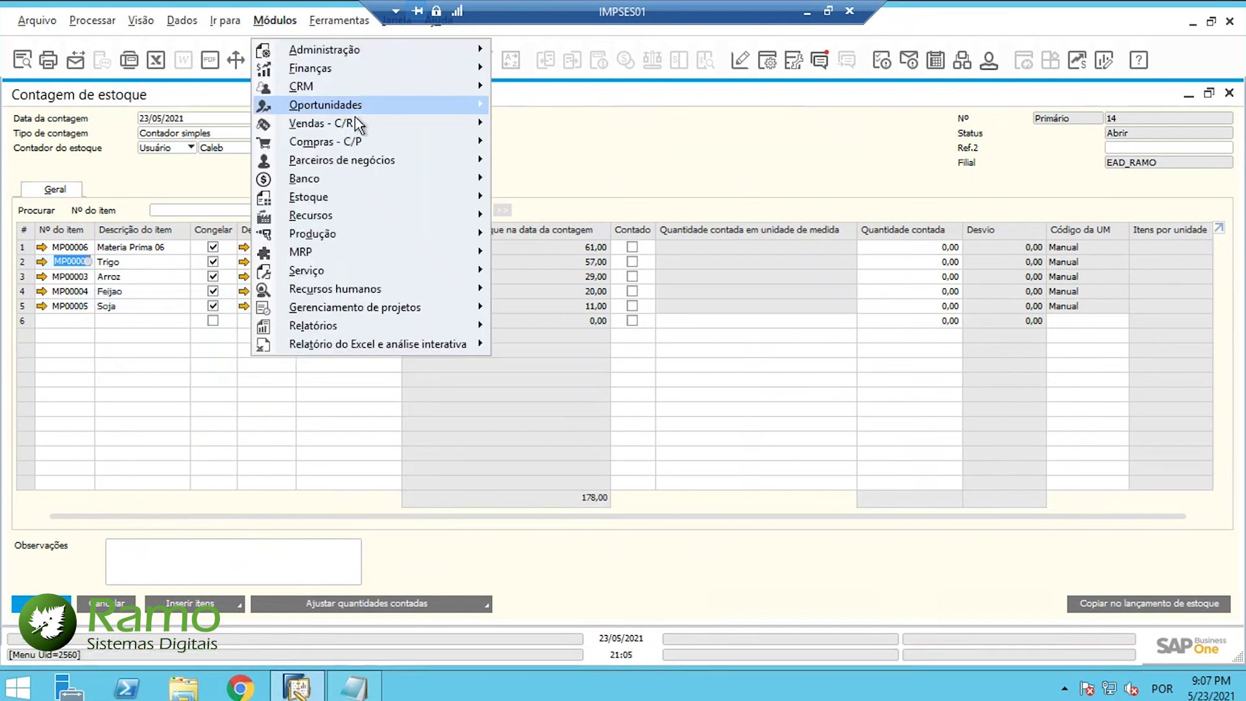
mouse_move(357, 134)
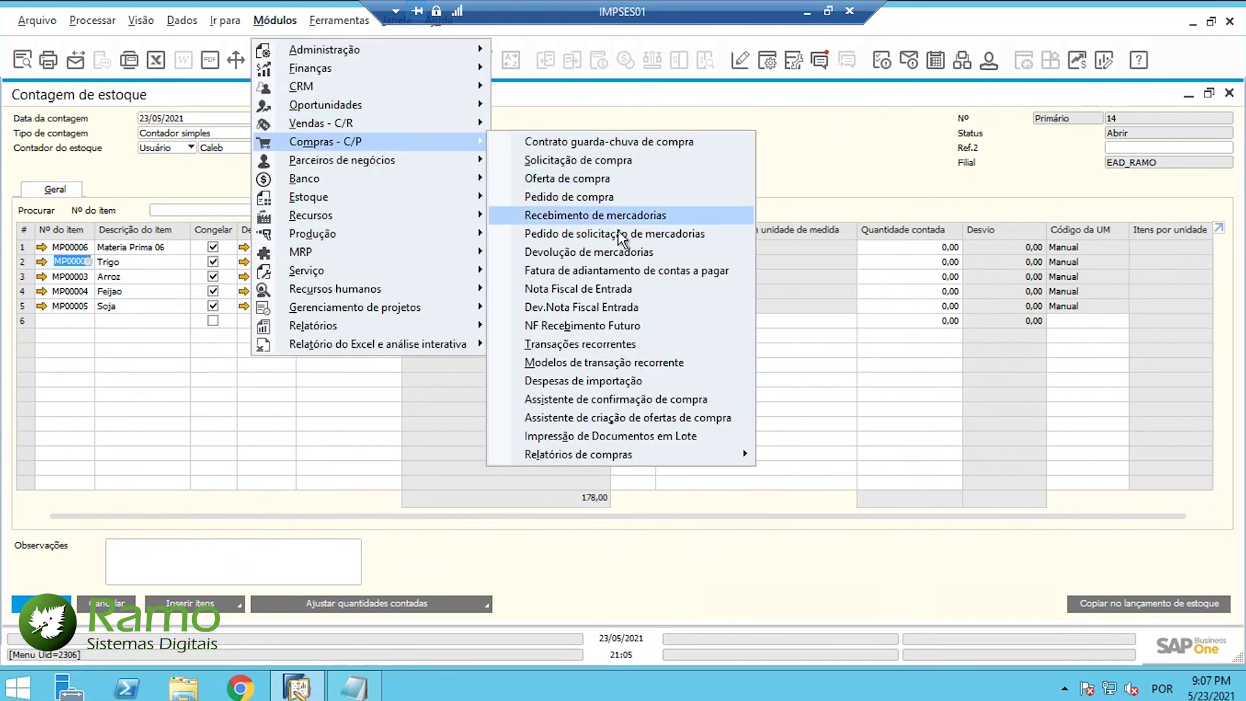
click(649, 292)
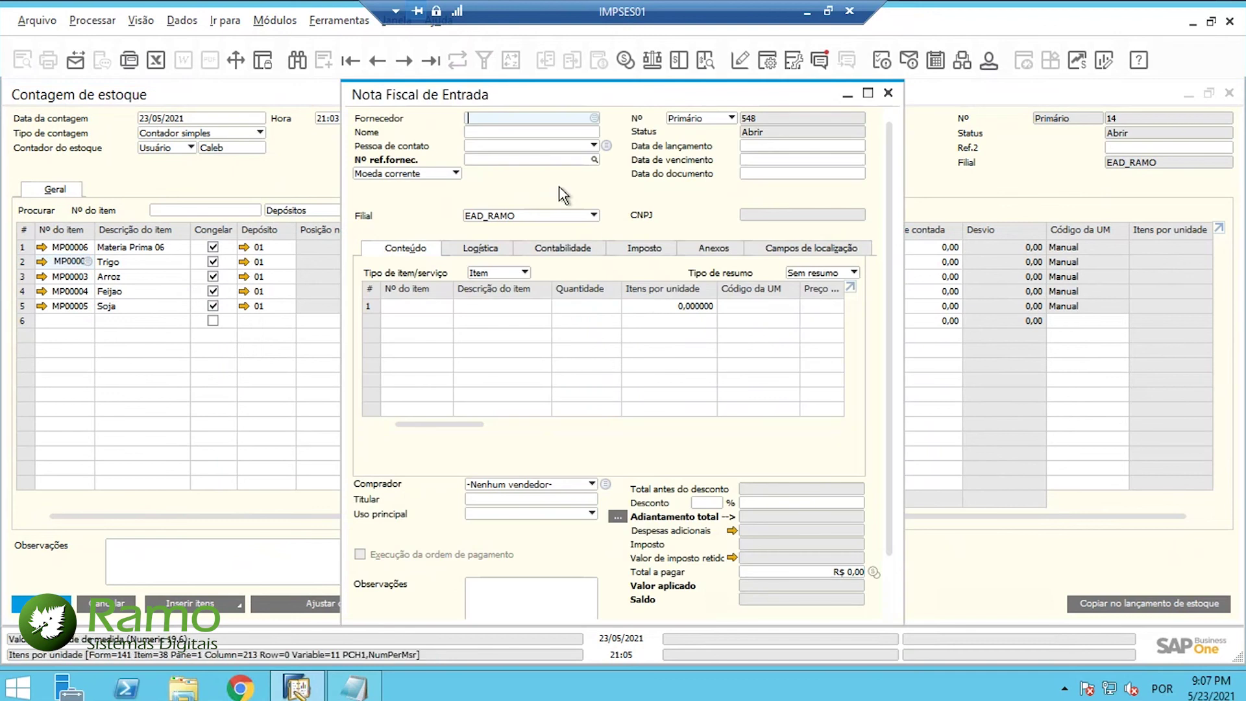
key(Tab)
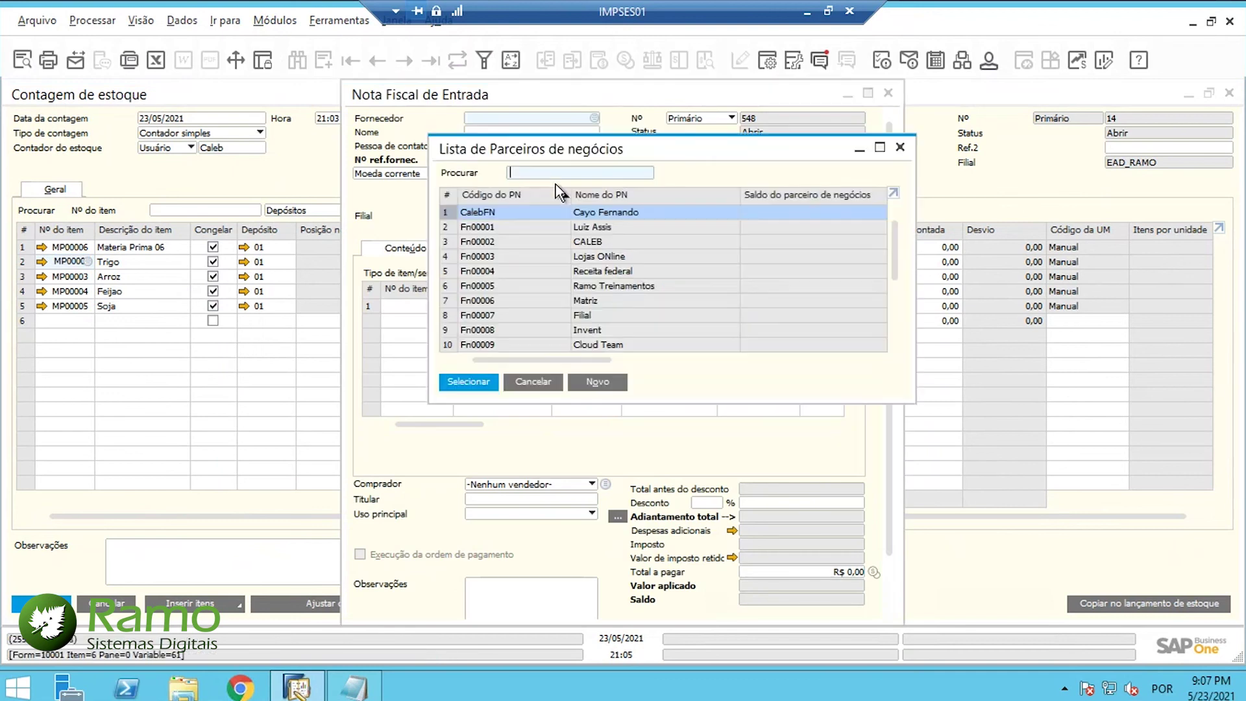
double_click(464, 213)
Step: Add item MP00001 in the first line of the incoming invoice, keeping the default quantity of 1
click(407, 310)
text(MP00001)
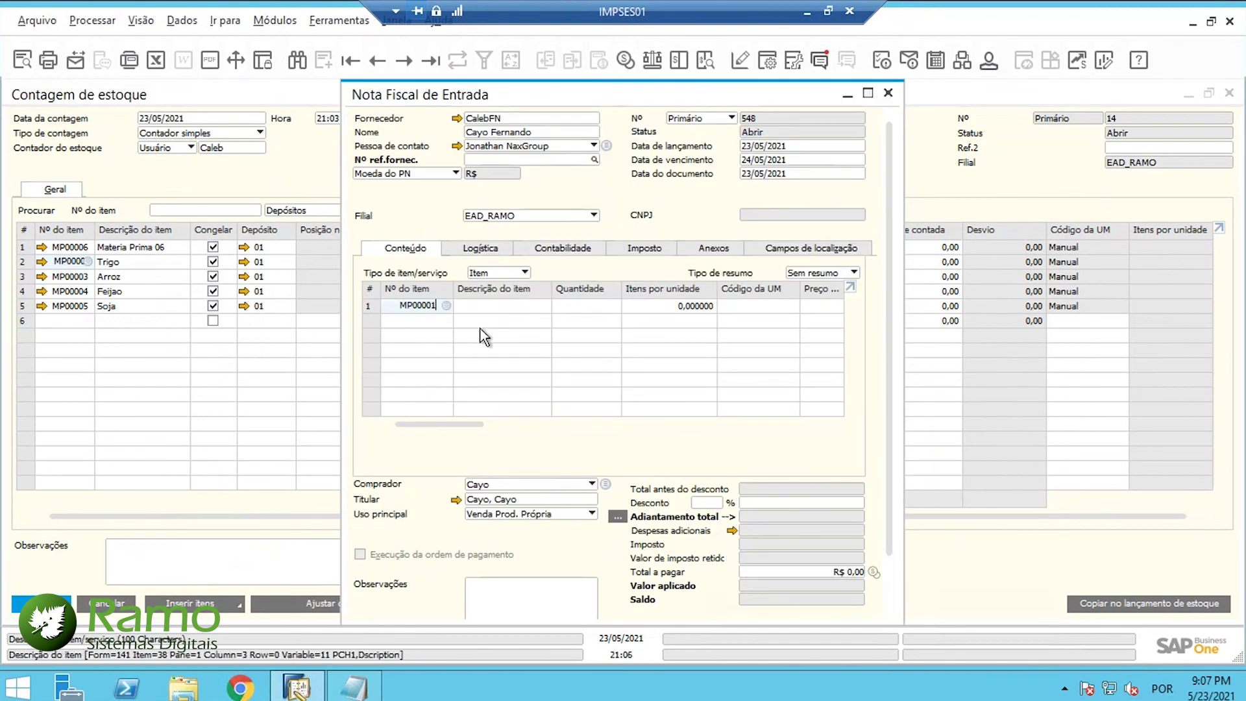
key(Tab)
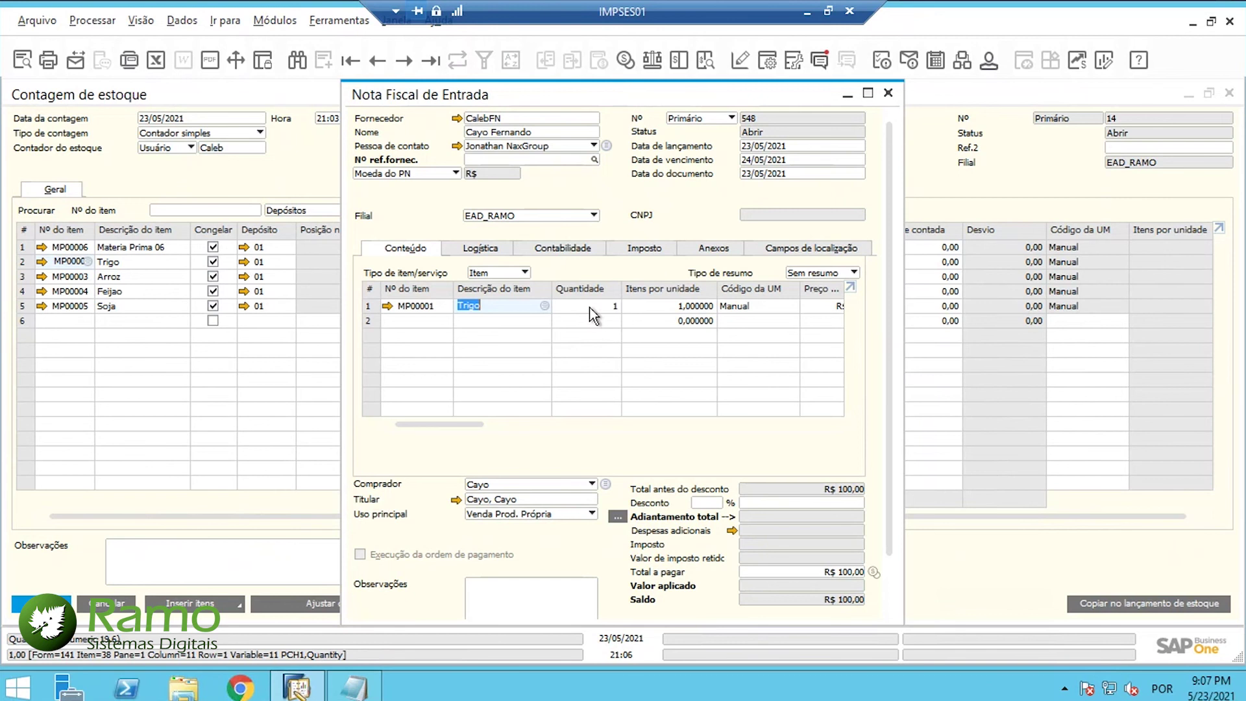
key(Tab)
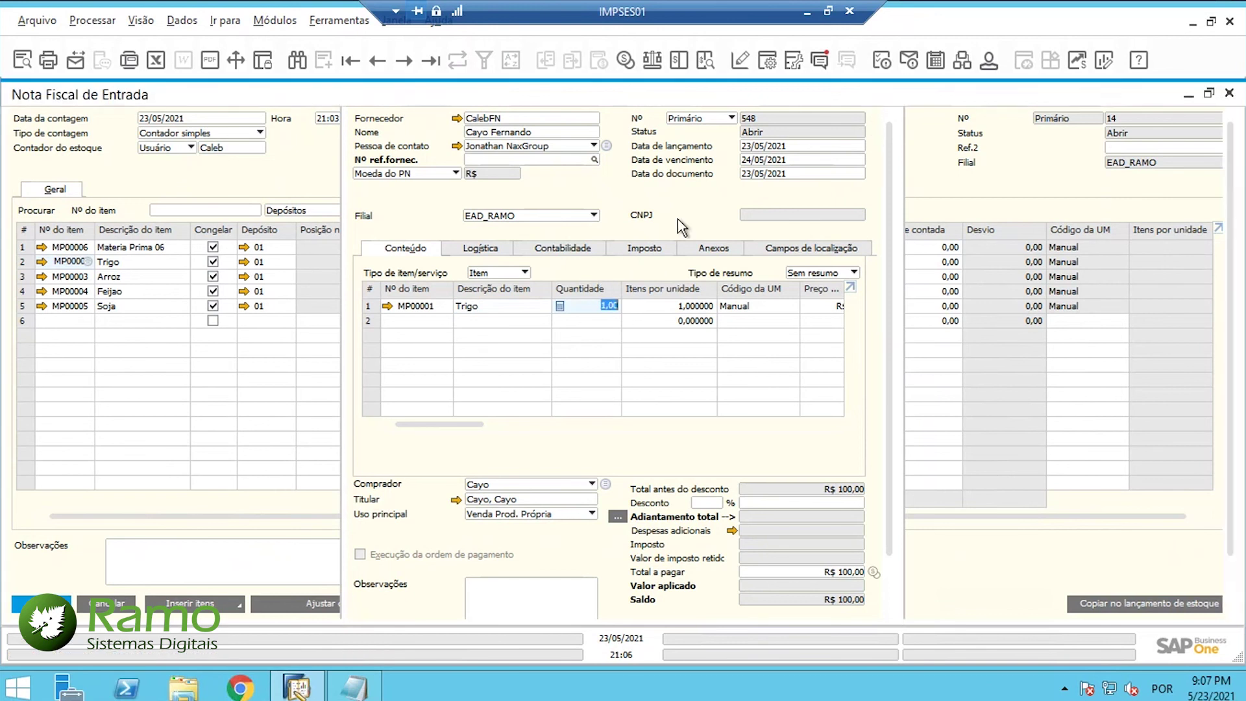
Step: Enter external NF number 432521 in the invoice's tax data and try to post the invoice
click(868, 93)
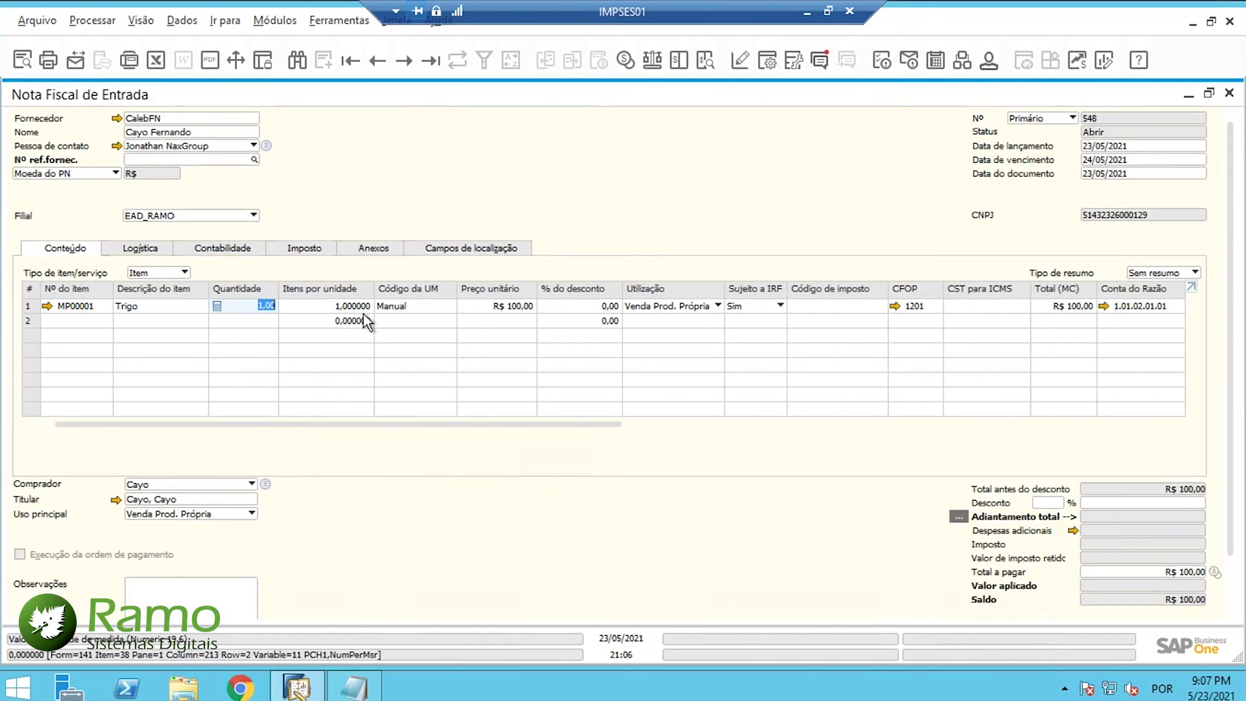
click(304, 248)
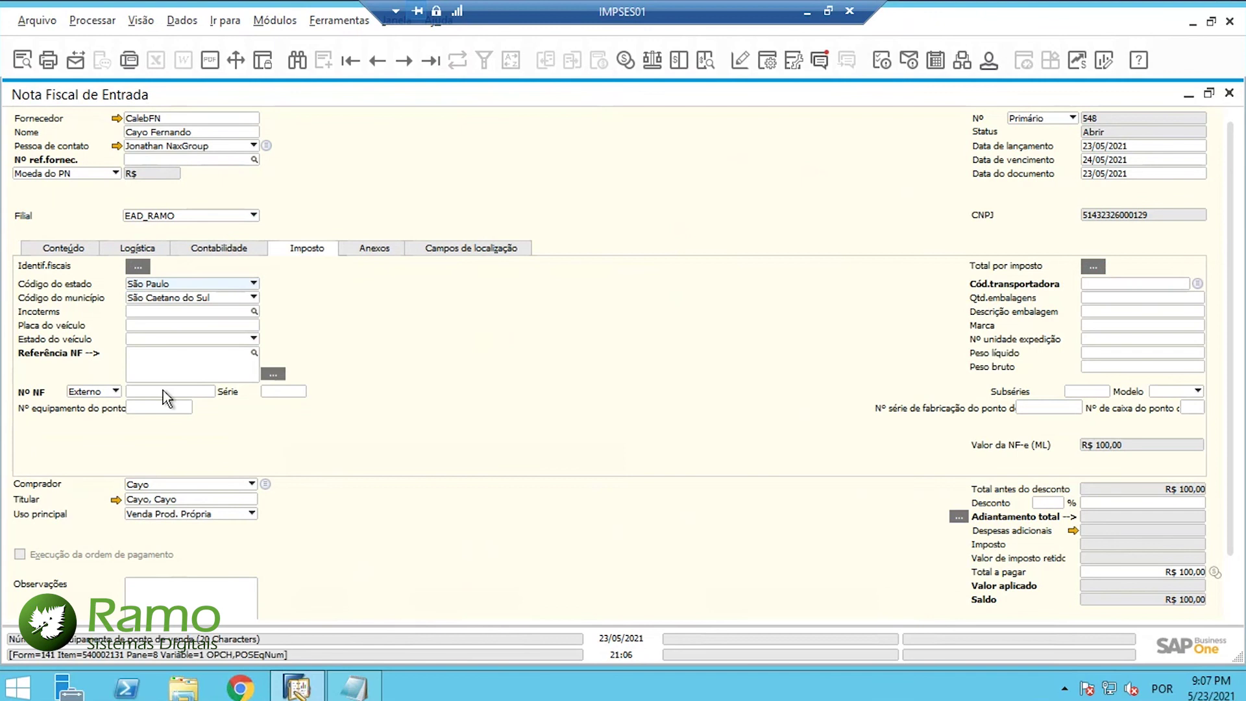
click(162, 391)
text(432521)
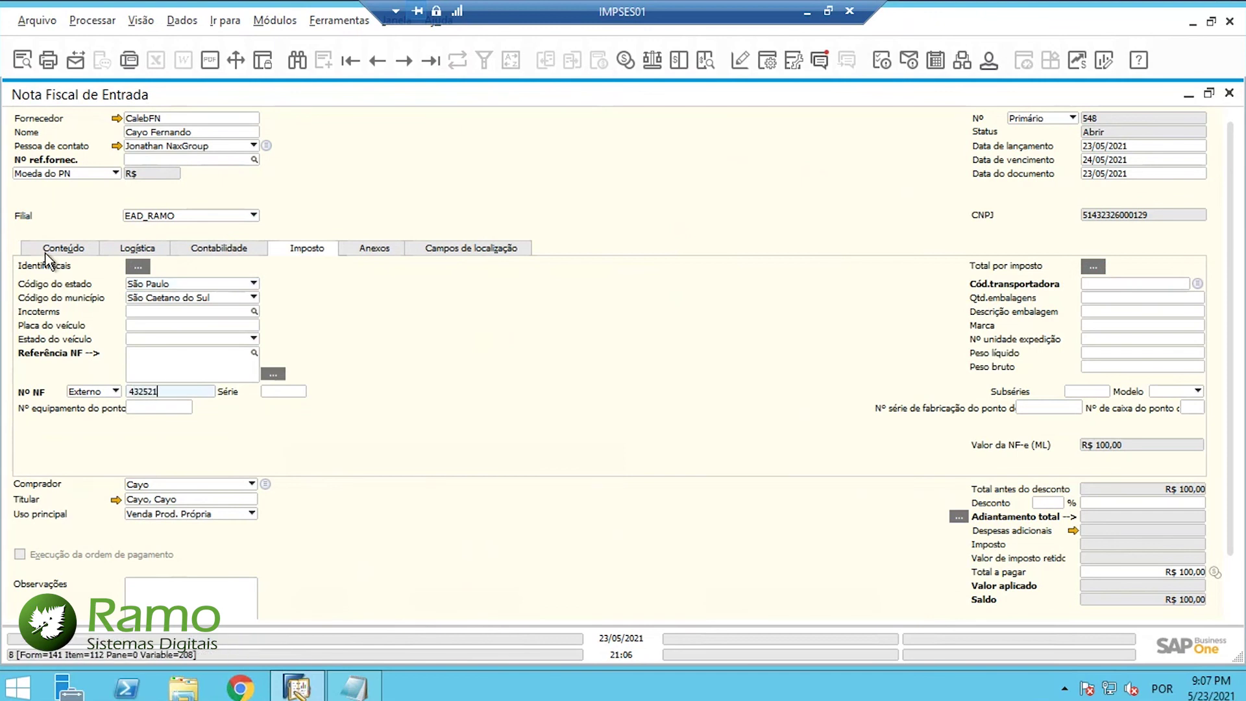
click(64, 248)
scroll(91, 539, down, 2)
click(48, 601)
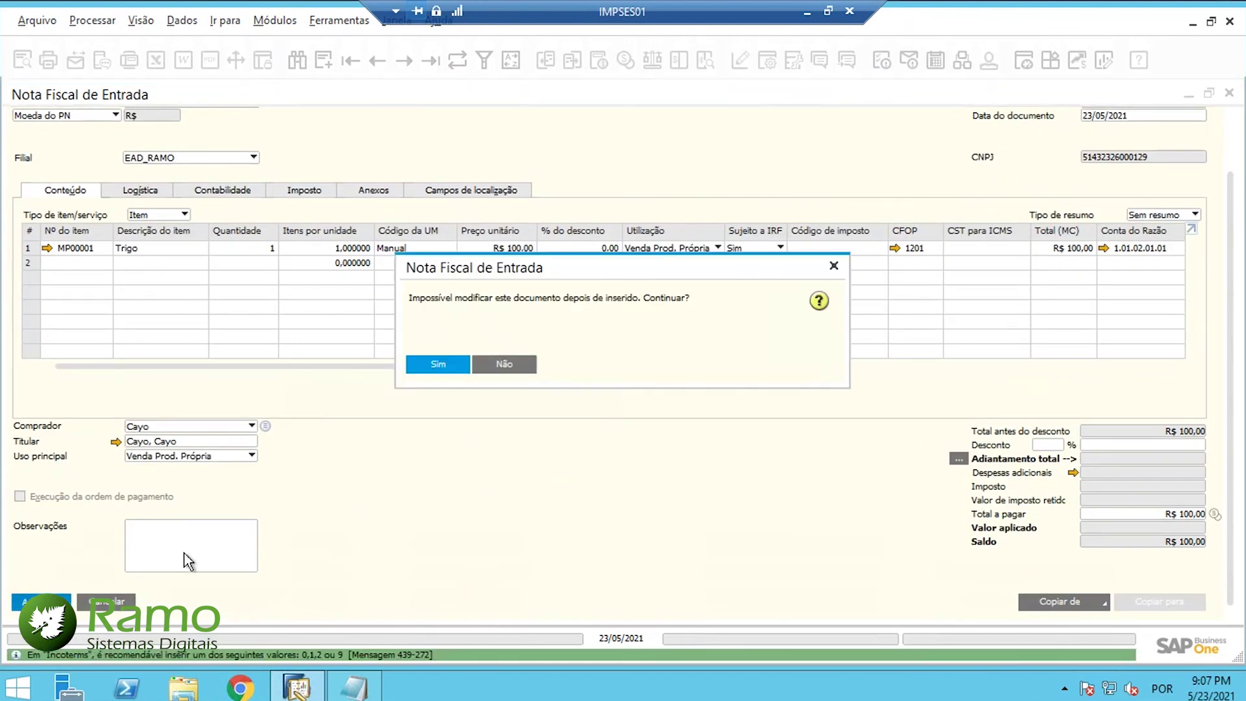
click(429, 365)
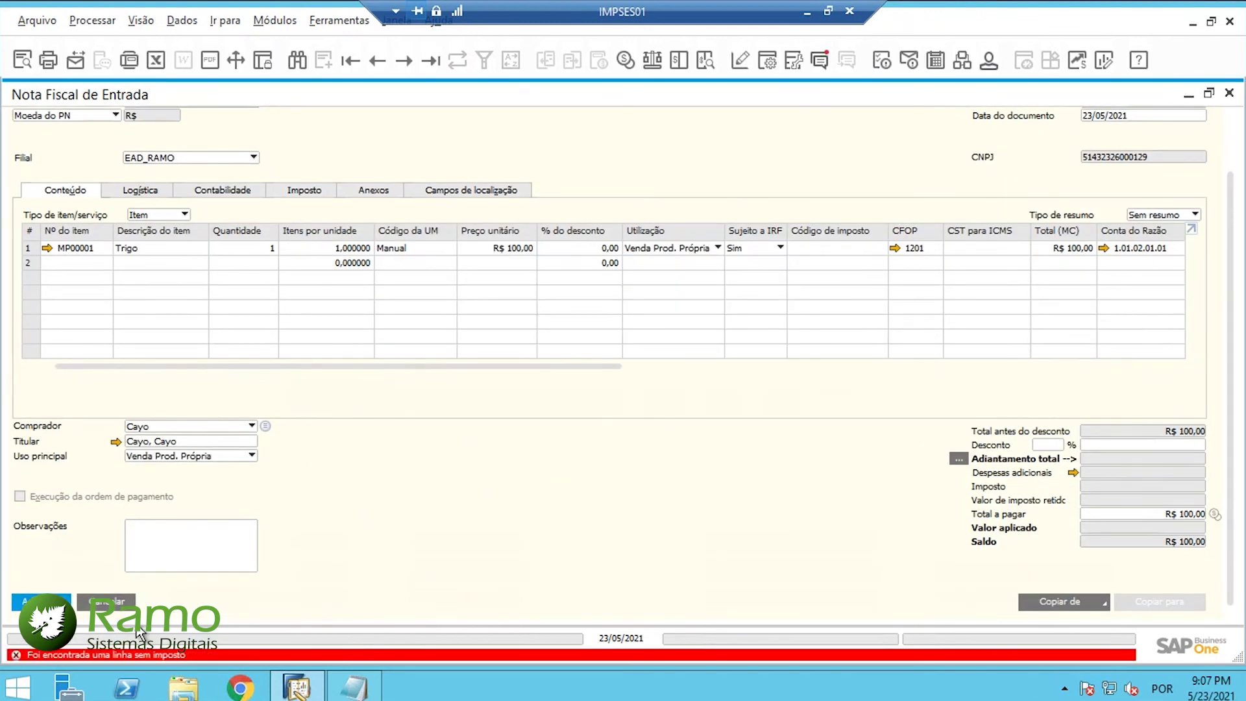
Step: Set the tax code of the invoice's MP00001 line to 1101-002
click(837, 248)
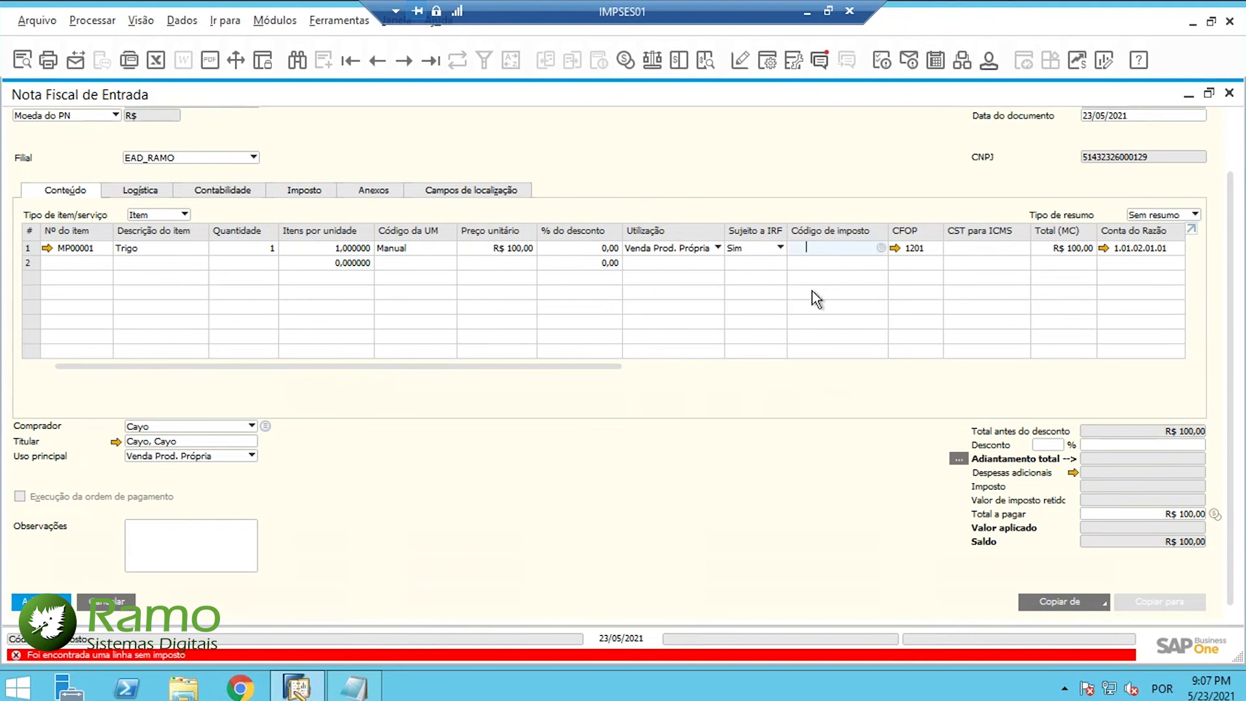
click(881, 248)
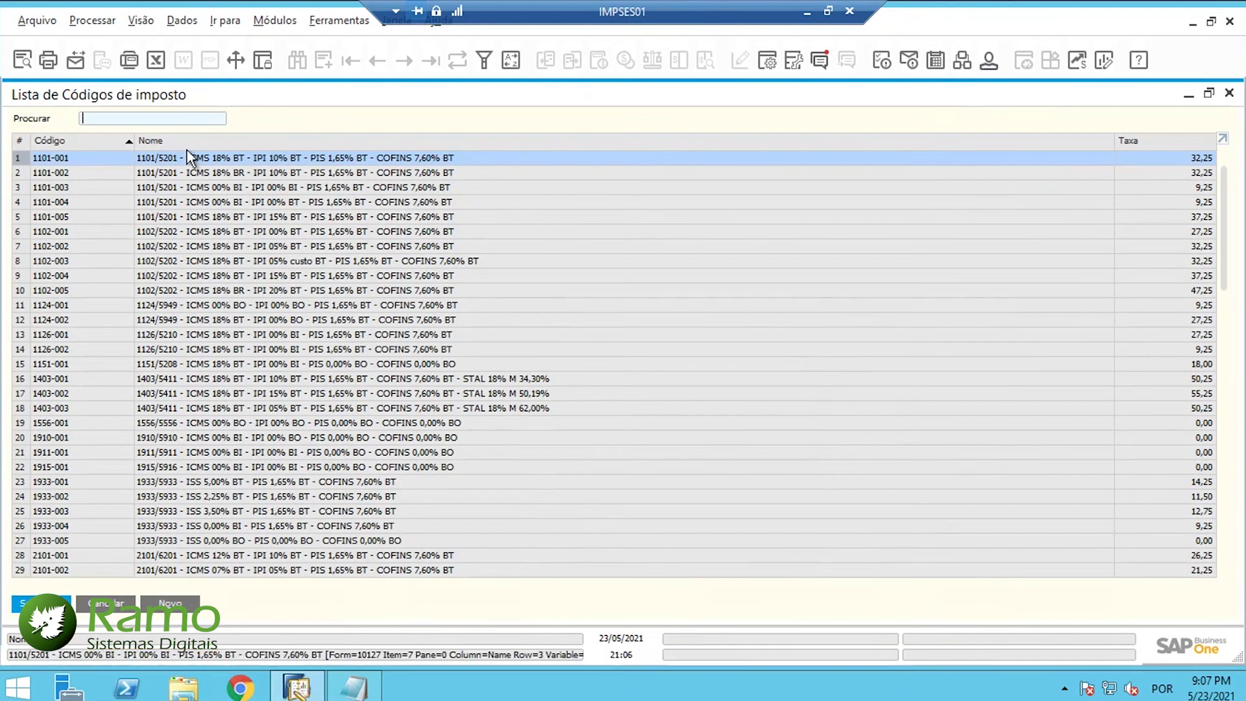
double_click(194, 174)
Step: Try again to post the incoming invoice with the frozen item, and discard the invoice
click(40, 602)
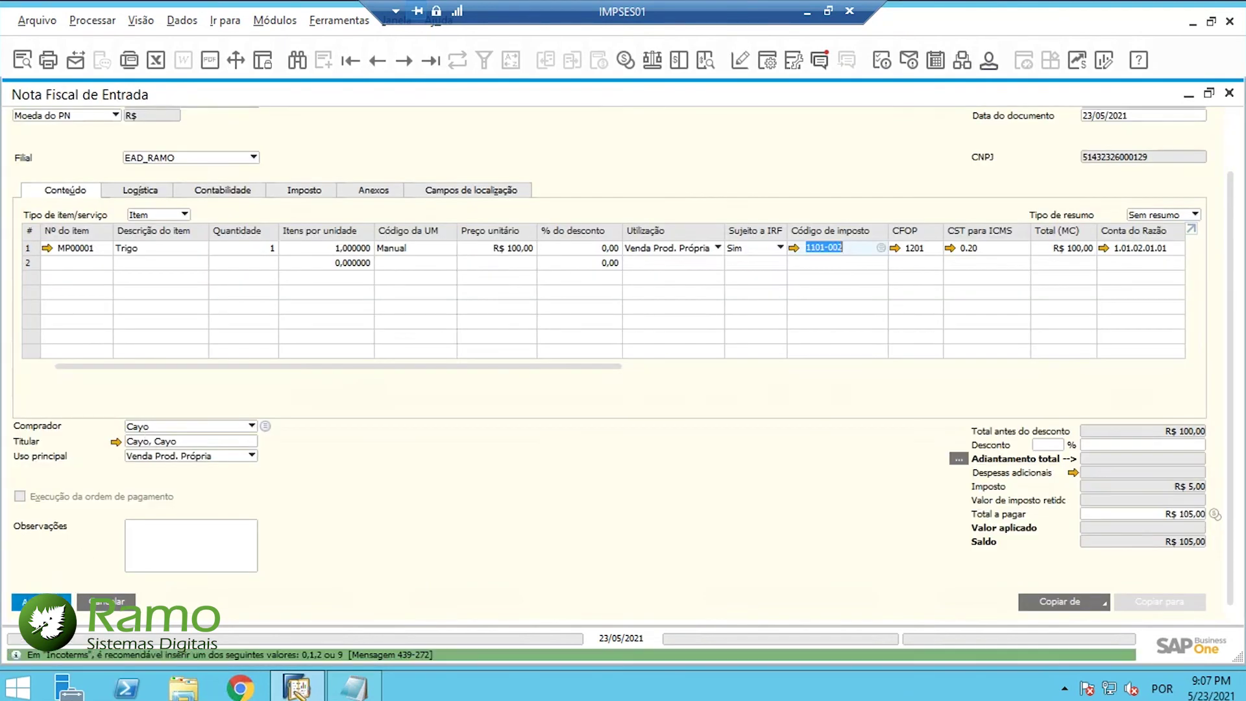
click(436, 372)
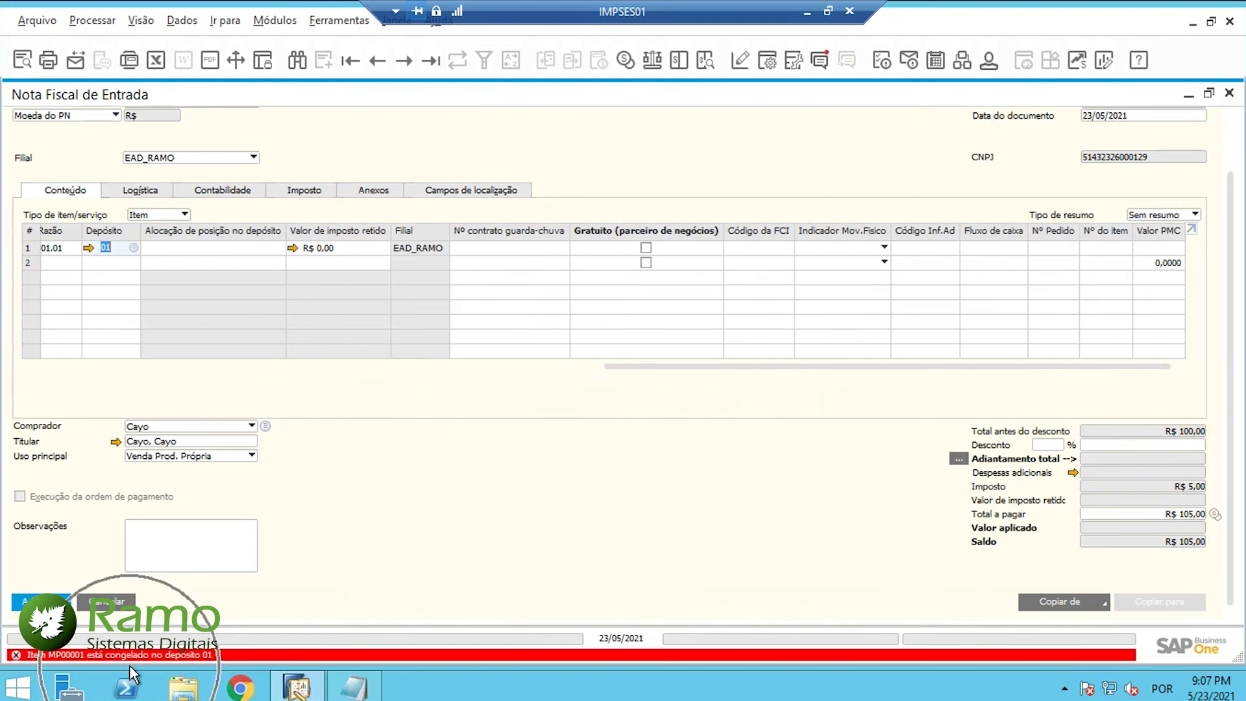
click(106, 601)
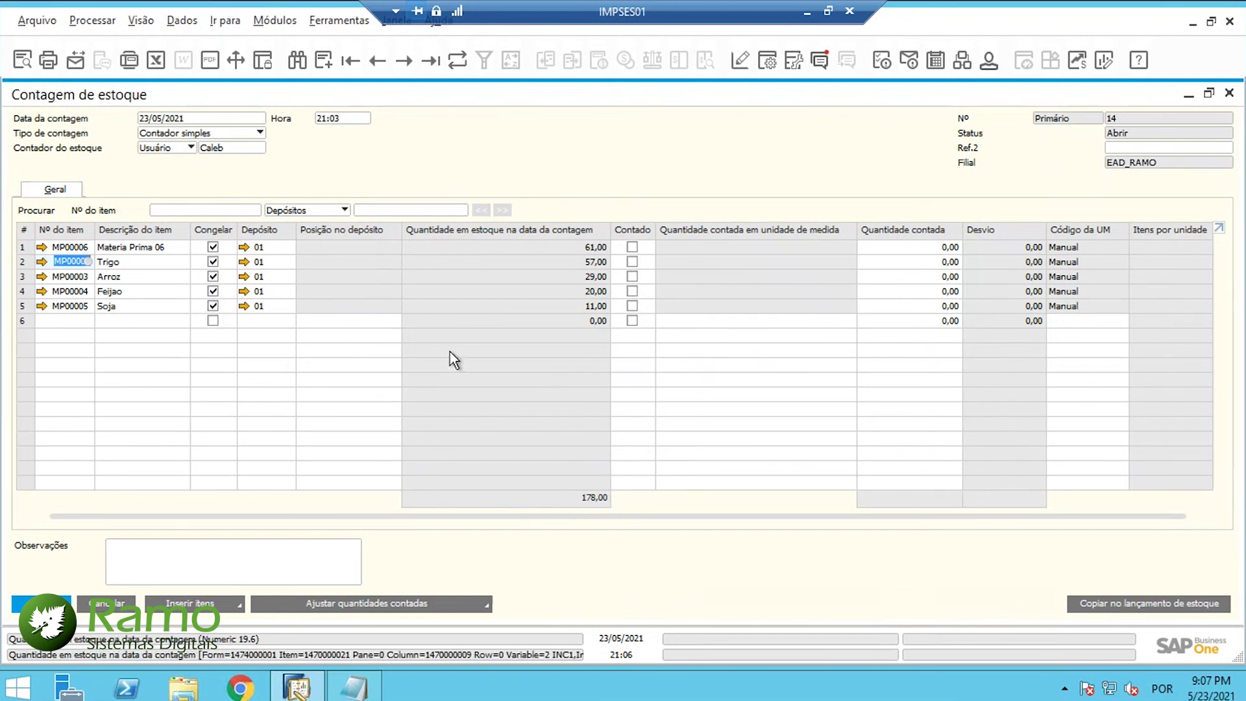
Step: Copy the warehouse quantity on the count date to the Materia Prima 06 line's counted quantity and save the stock count
click(27, 251)
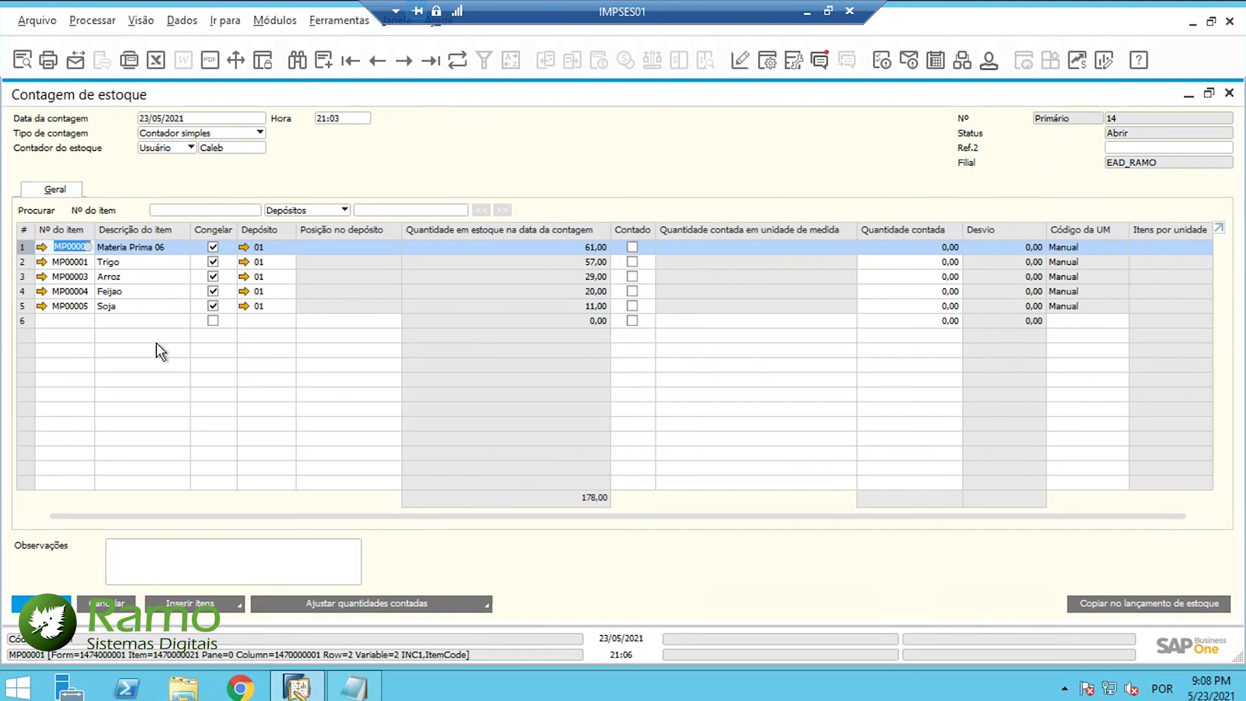
click(430, 606)
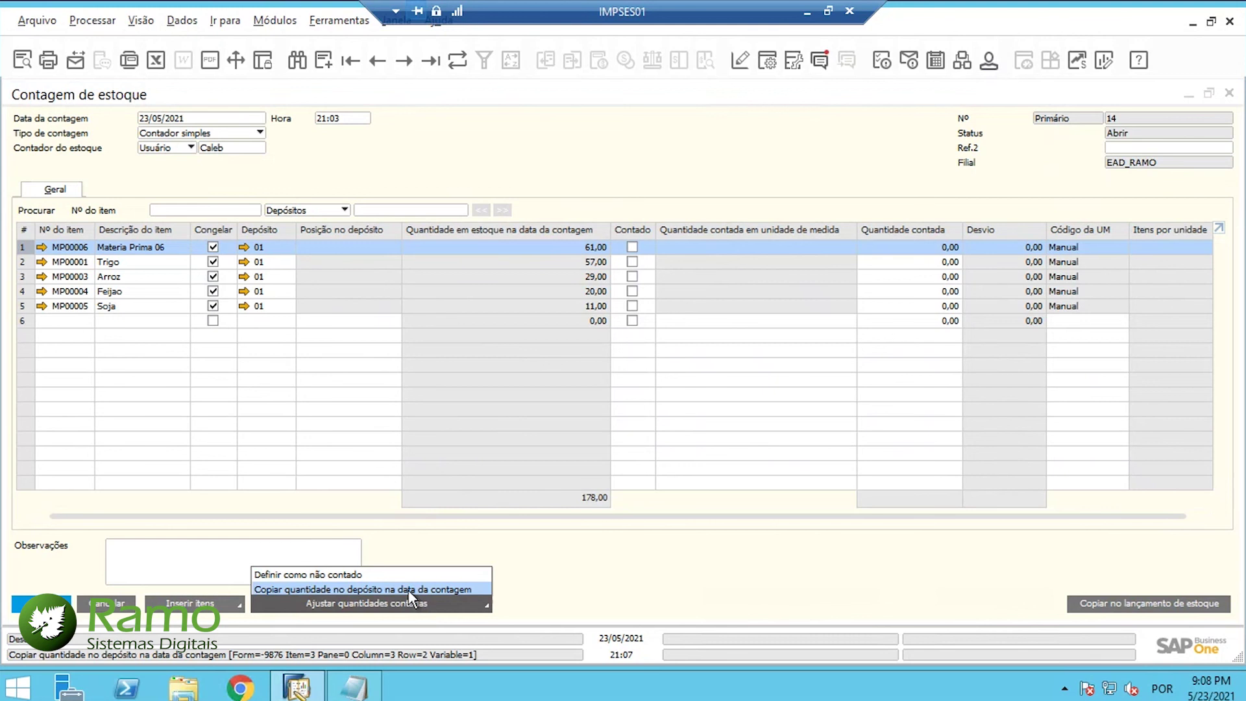
click(411, 590)
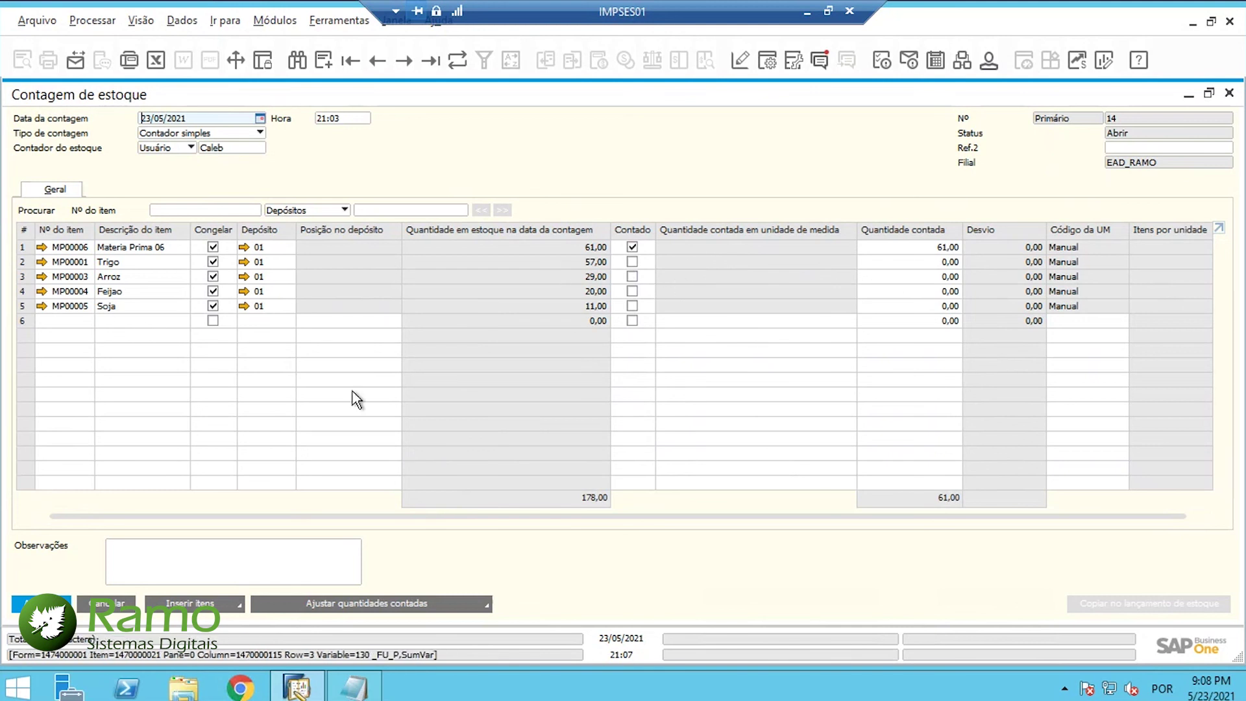
click(40, 603)
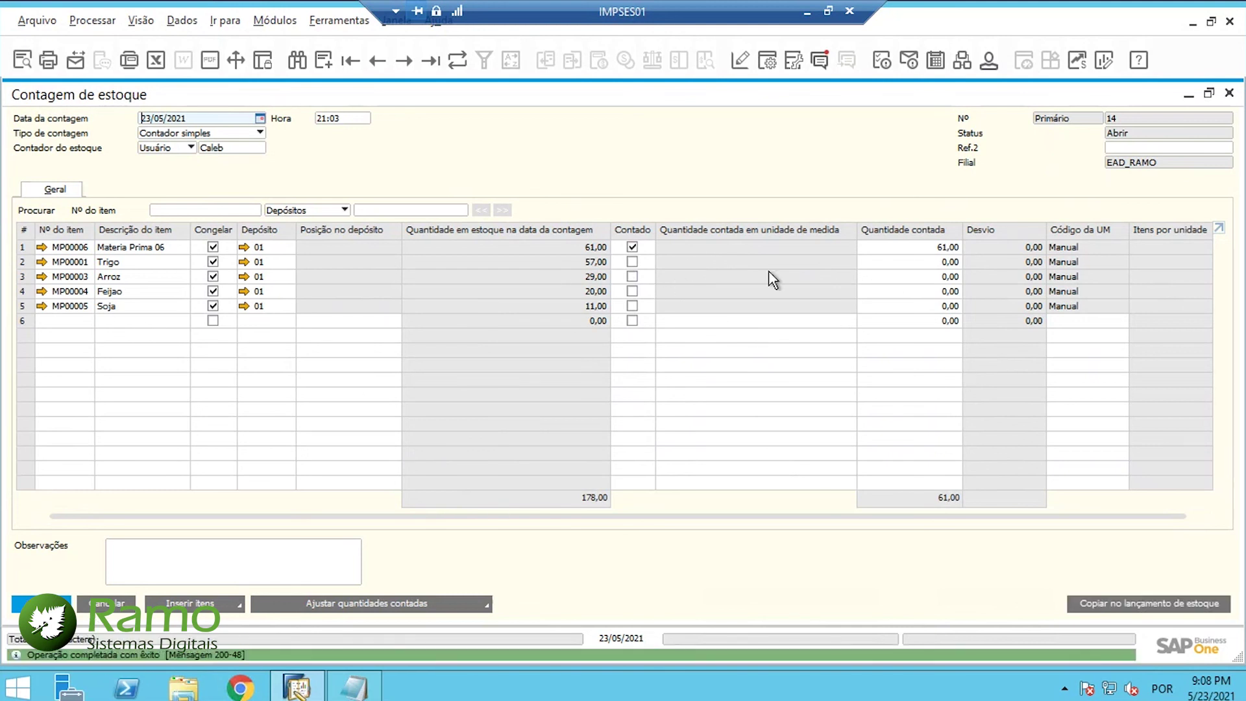
Step: Set the counted quantity to 50 for Trigo and 40 for Arroz in the stock count
click(22, 262)
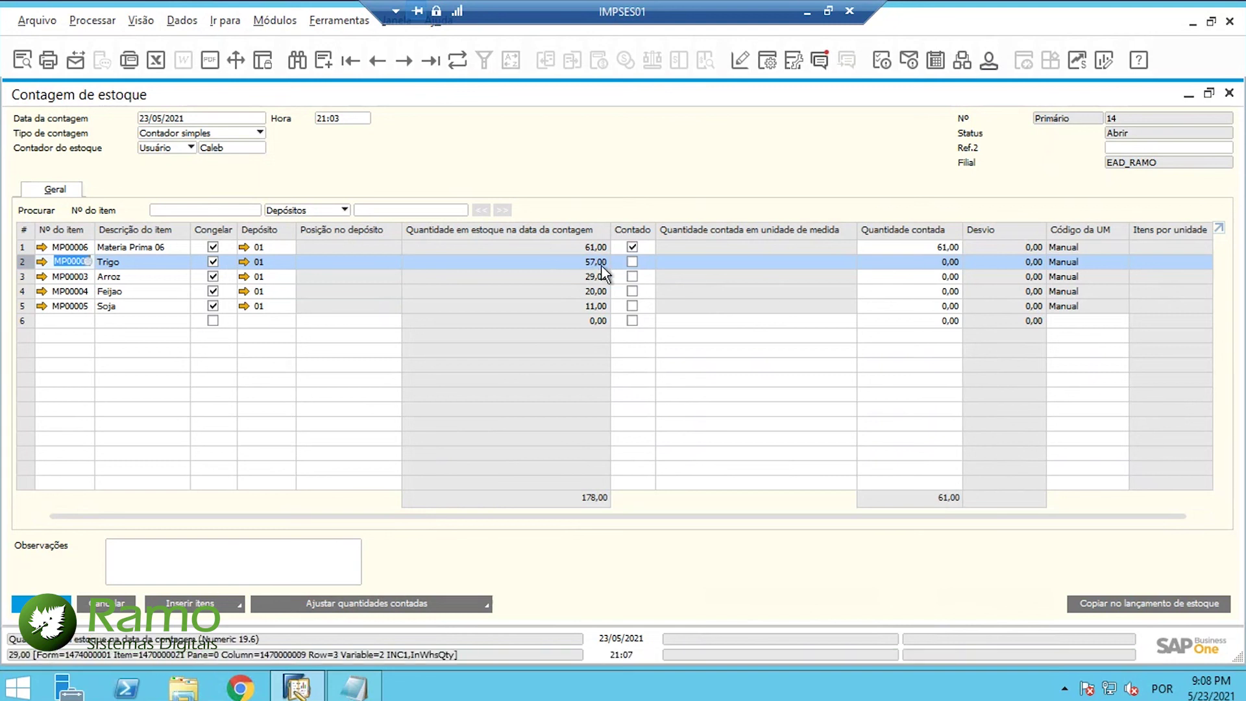
click(941, 261)
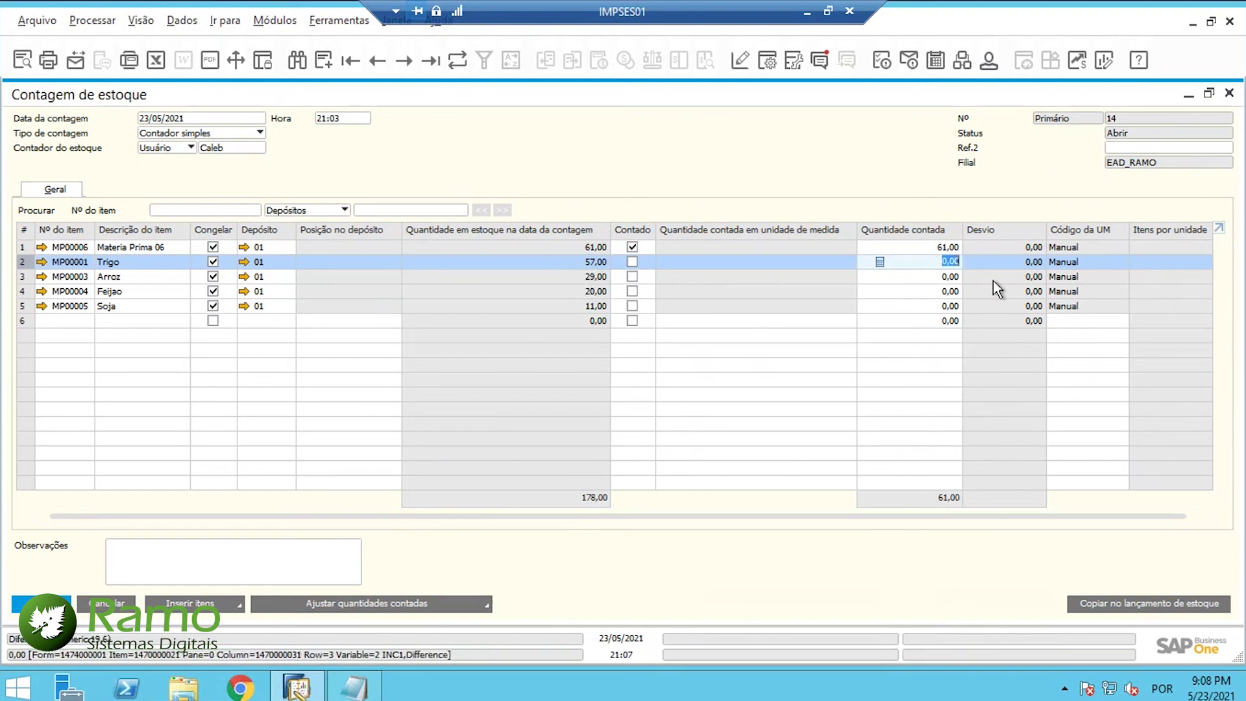
text(50)
key(Tab)
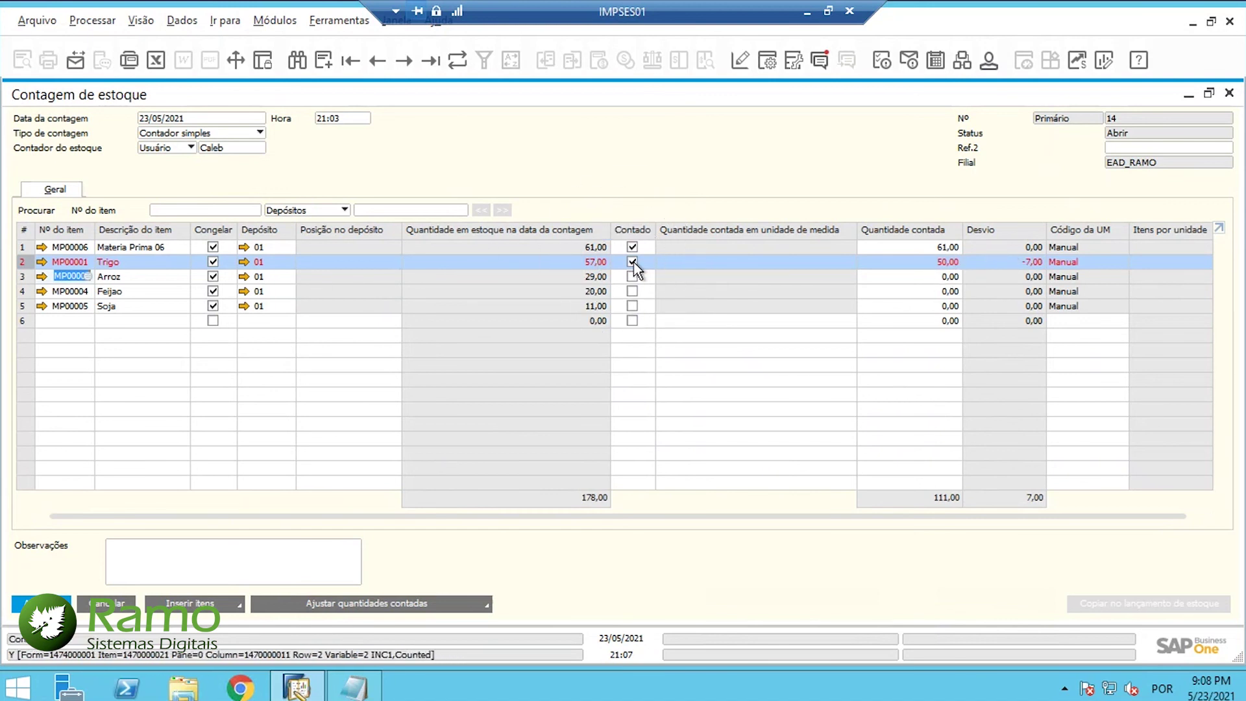
click(22, 278)
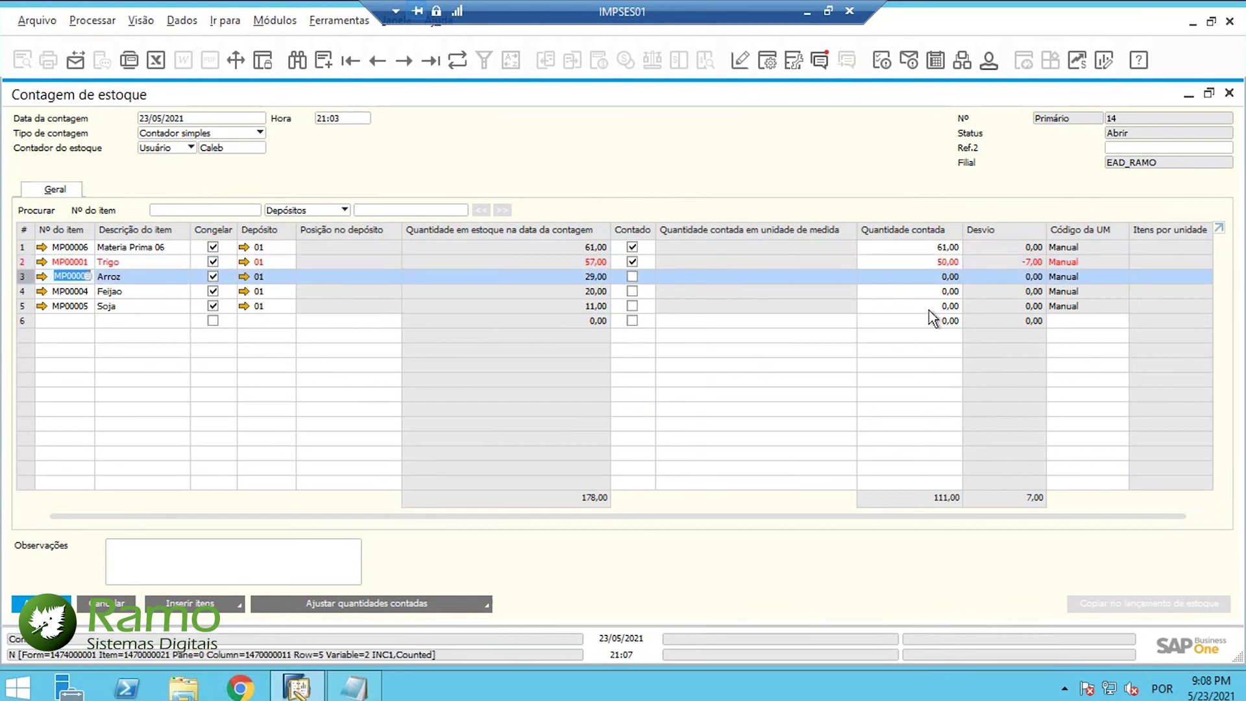
click(940, 276)
text(40)
key(Tab)
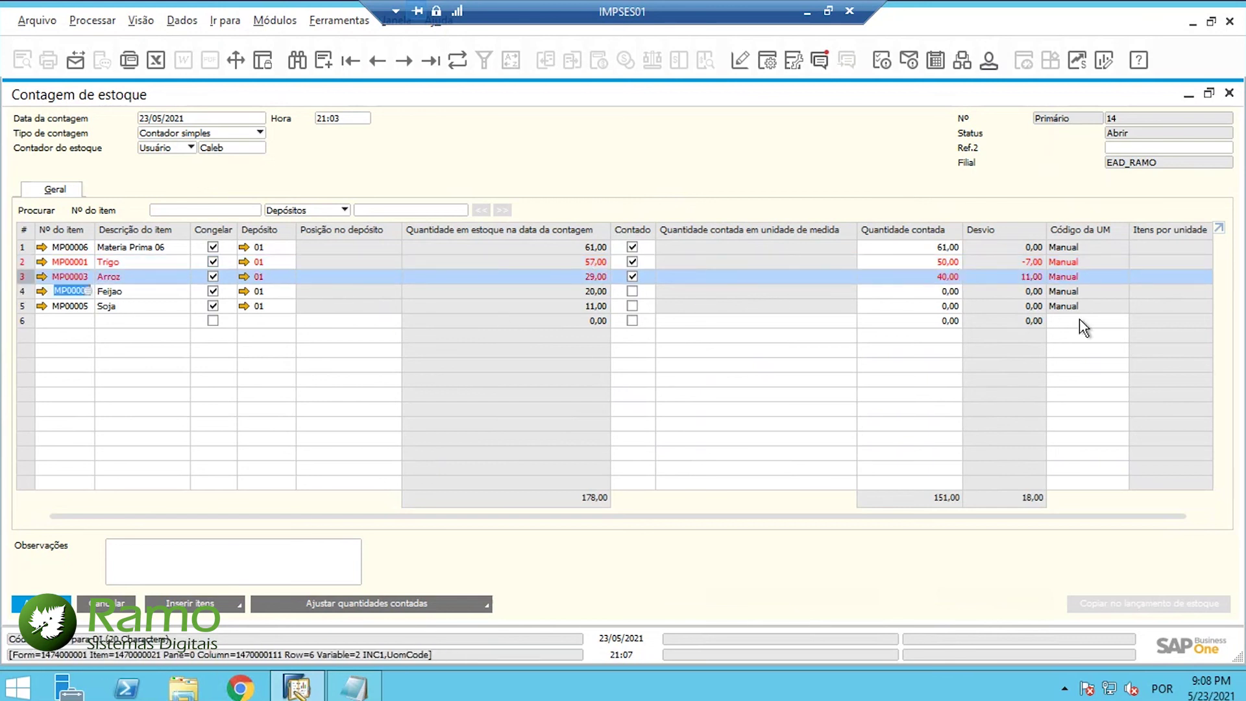
Step: Copy the warehouse quantities on the count date to the Feijao and Soja lines together and save the stock count
click(22, 293)
shift+click(24, 306)
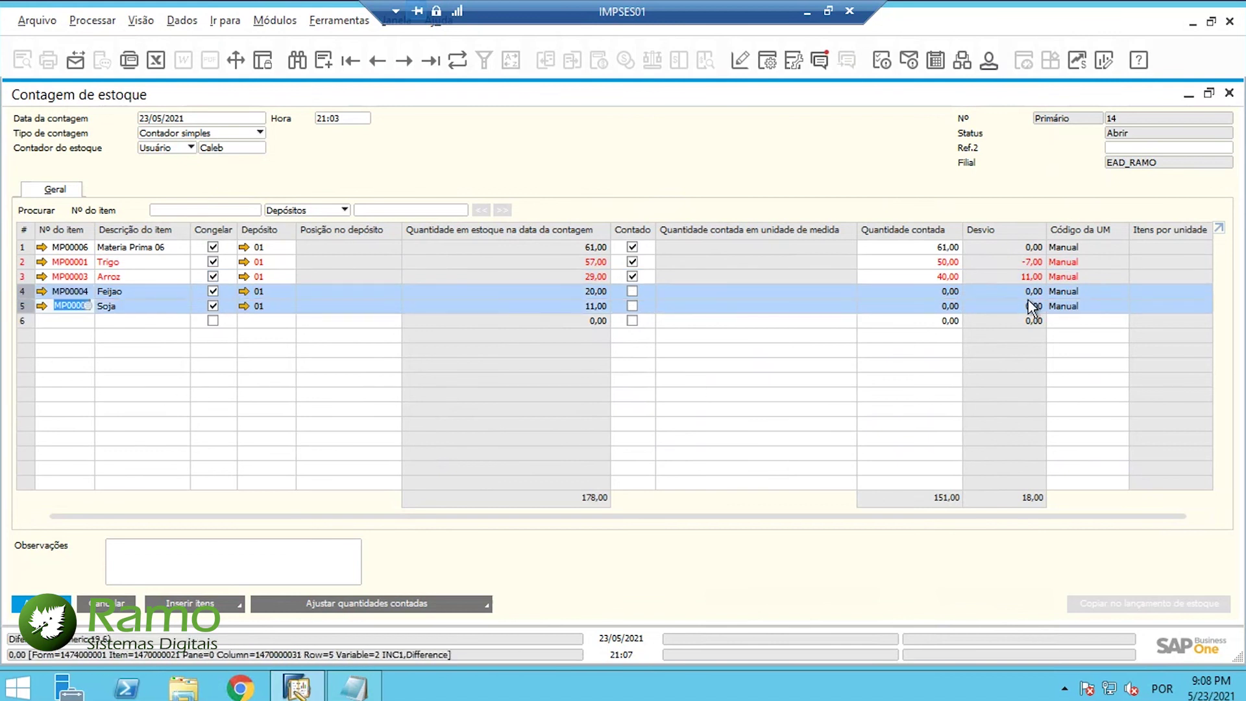
click(291, 608)
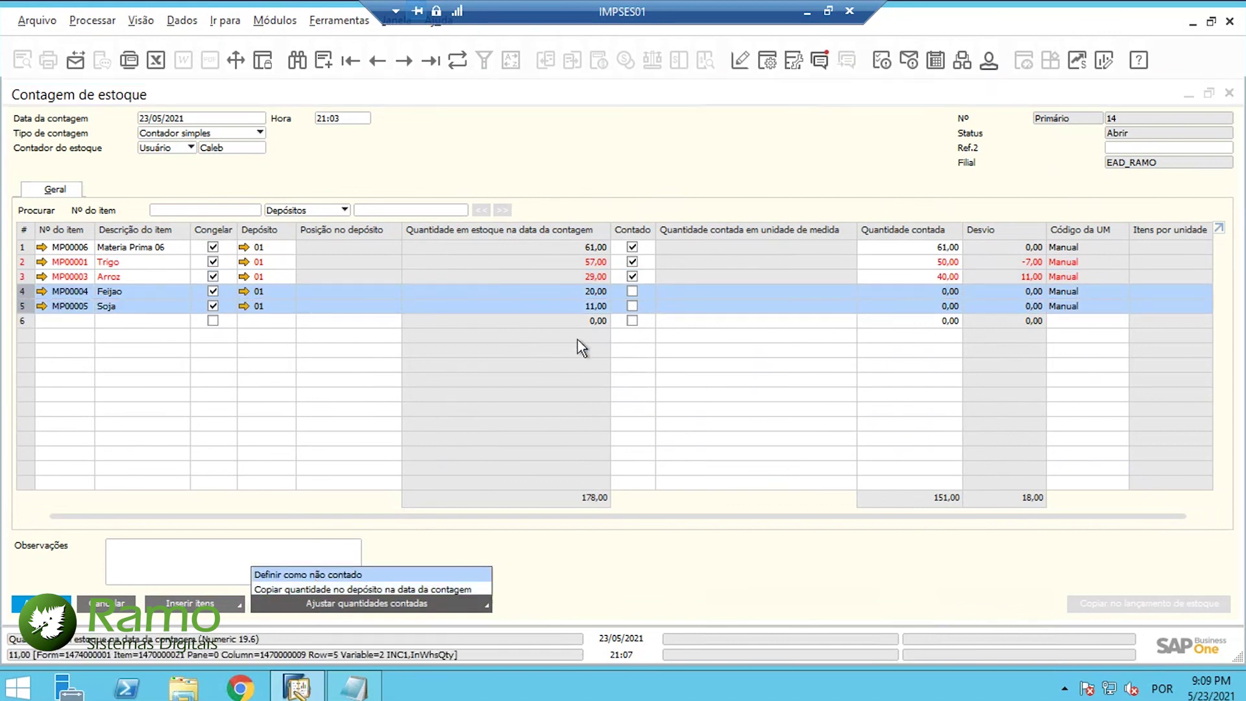
click(395, 586)
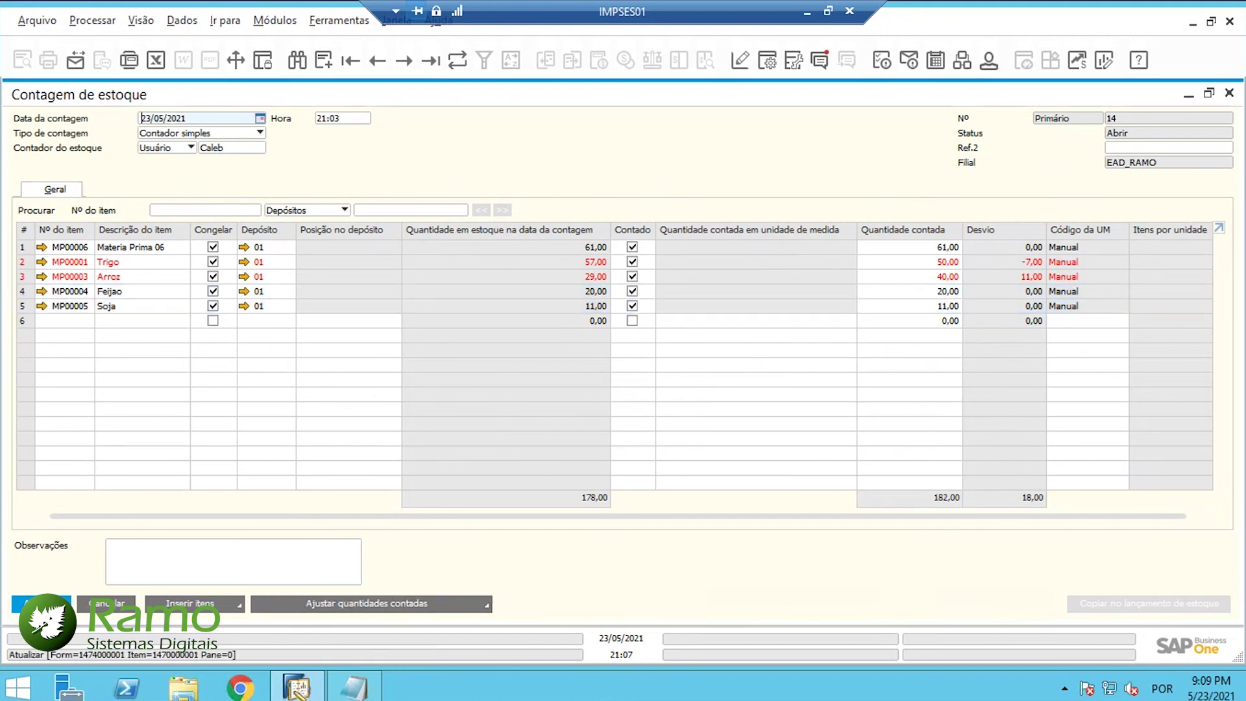
click(39, 604)
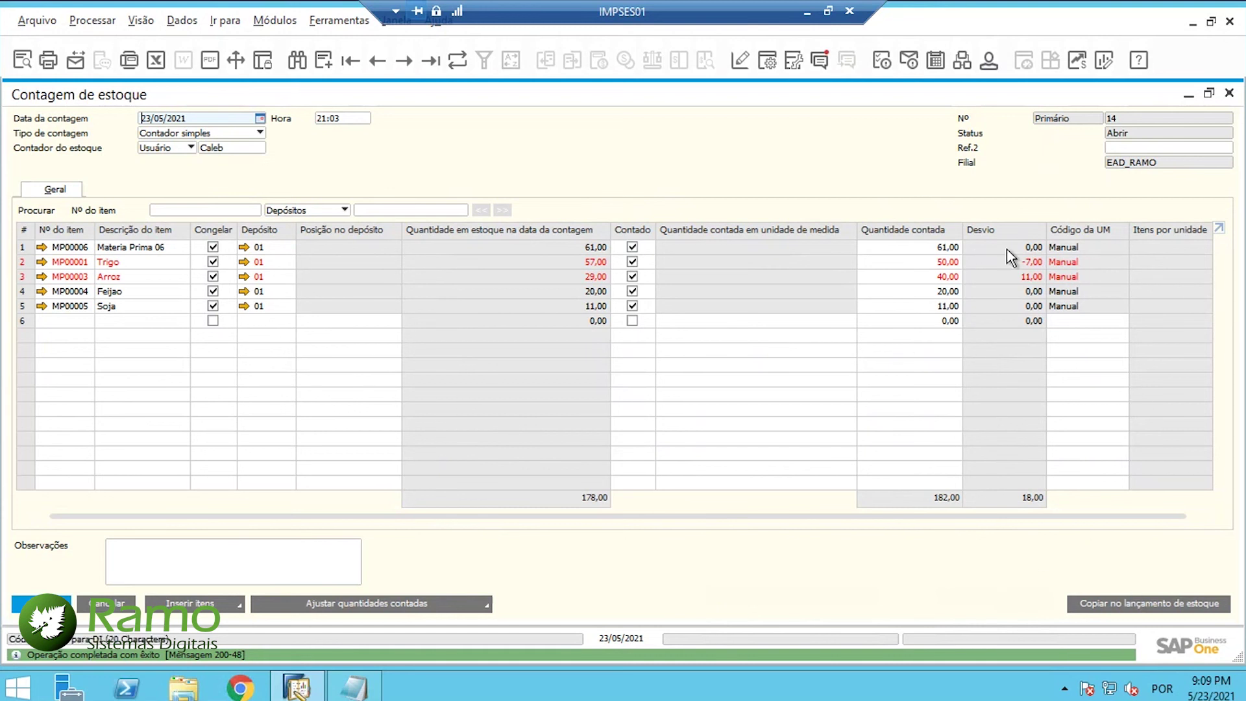
Step: Copy the completed stock count into a new stock posting document
click(1162, 606)
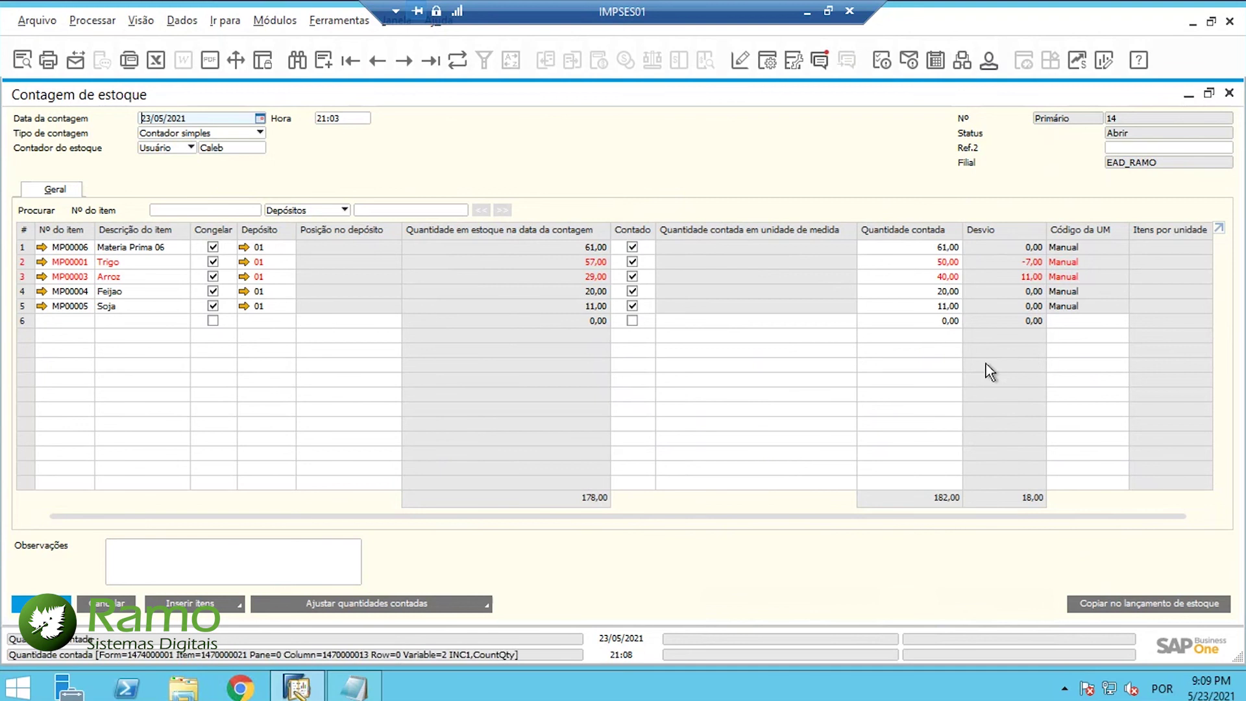
click(1009, 263)
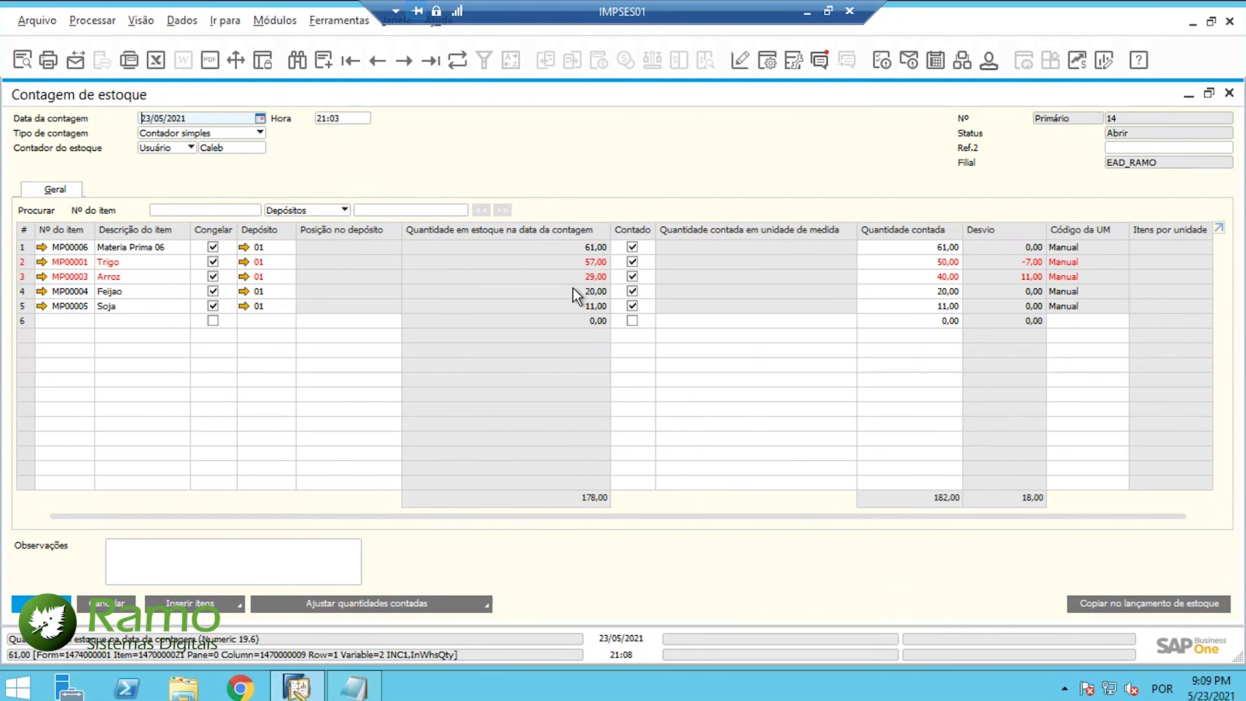
click(1147, 606)
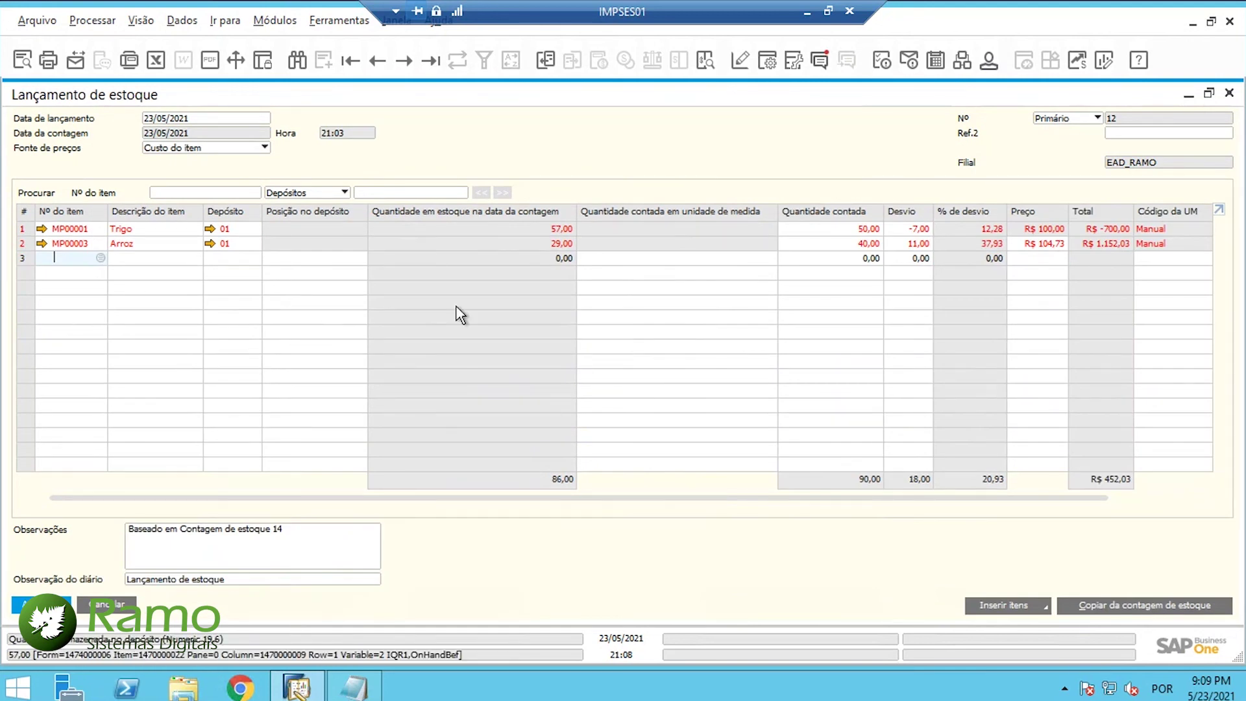
Step: Add the stock posting for Trigo and Arroz, agreeing to close all count lines with zero deviation
click(22, 235)
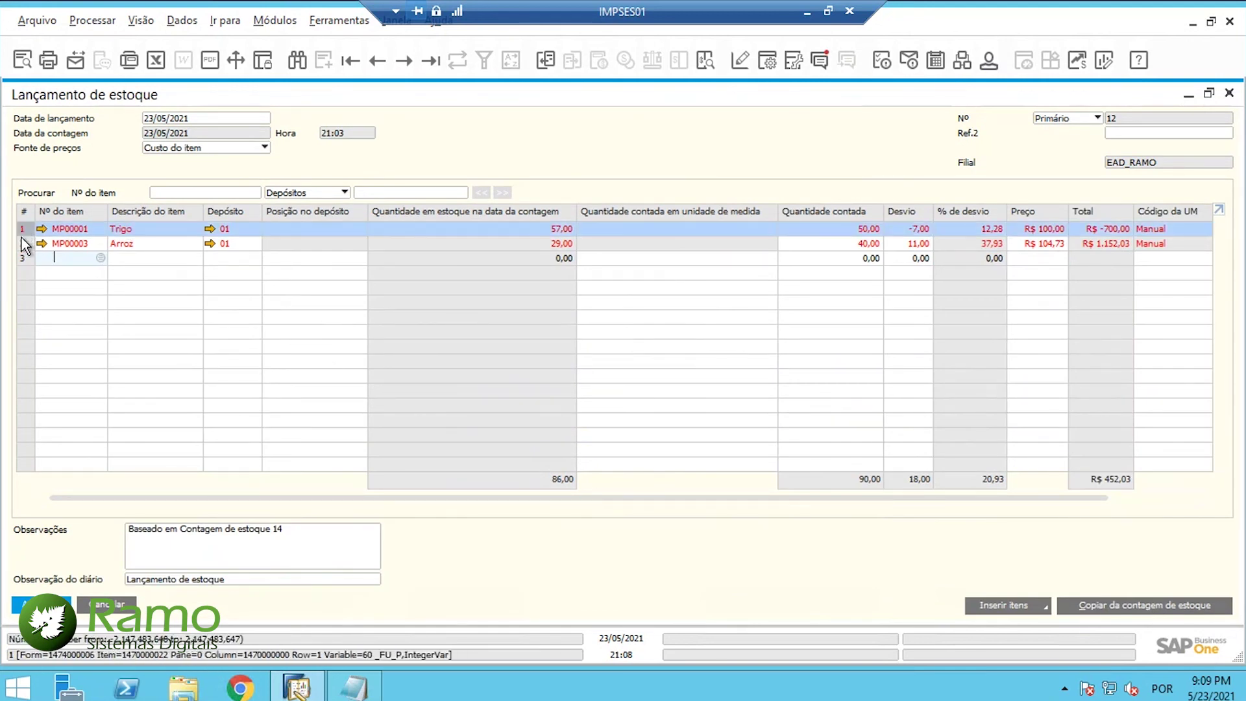
click(23, 244)
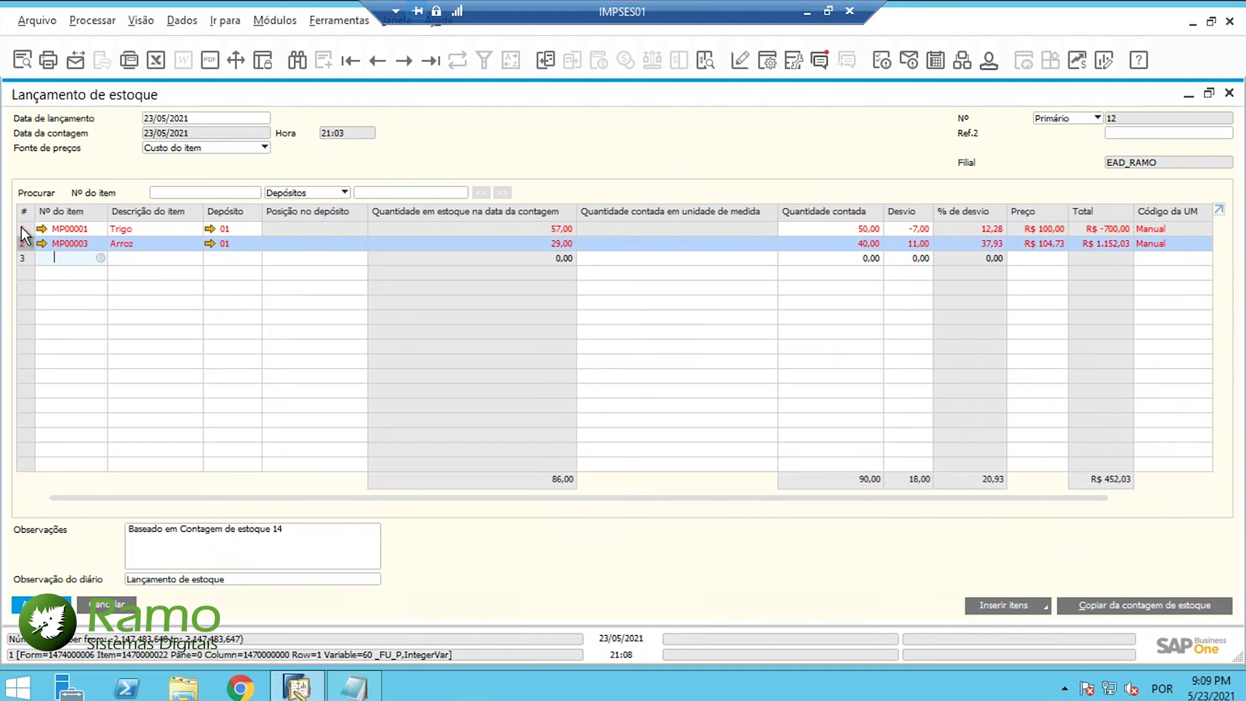
click(22, 228)
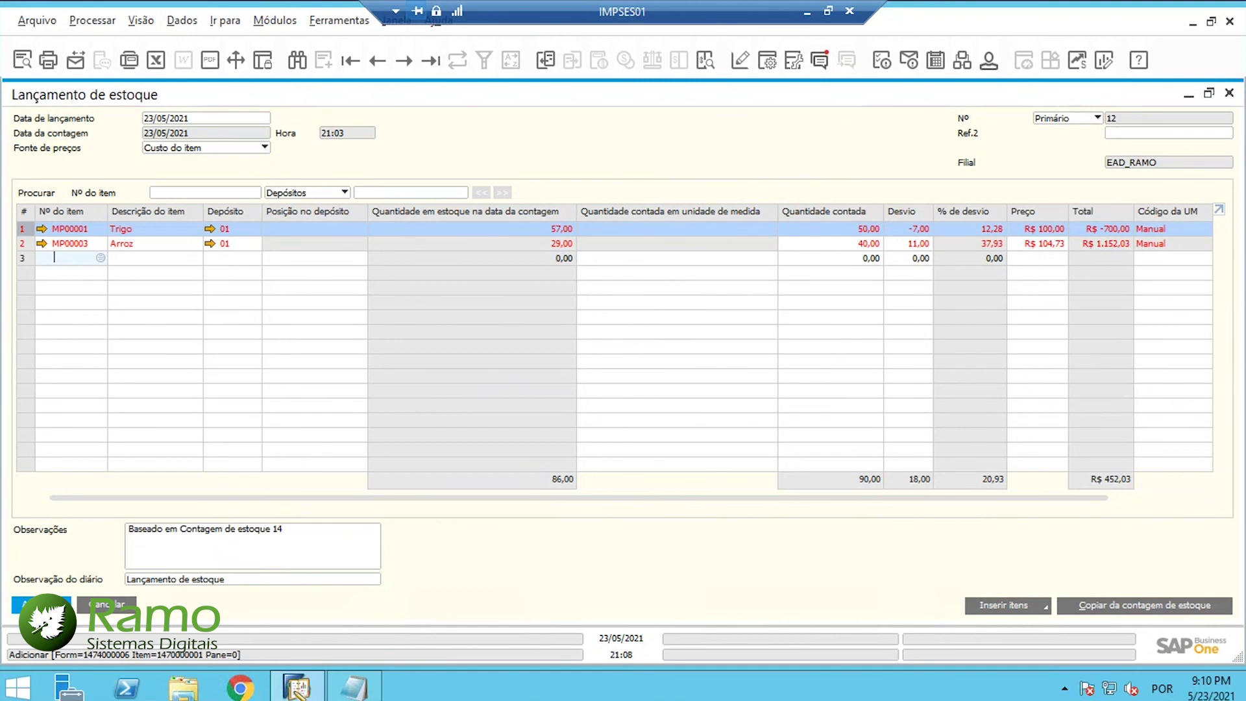
click(39, 605)
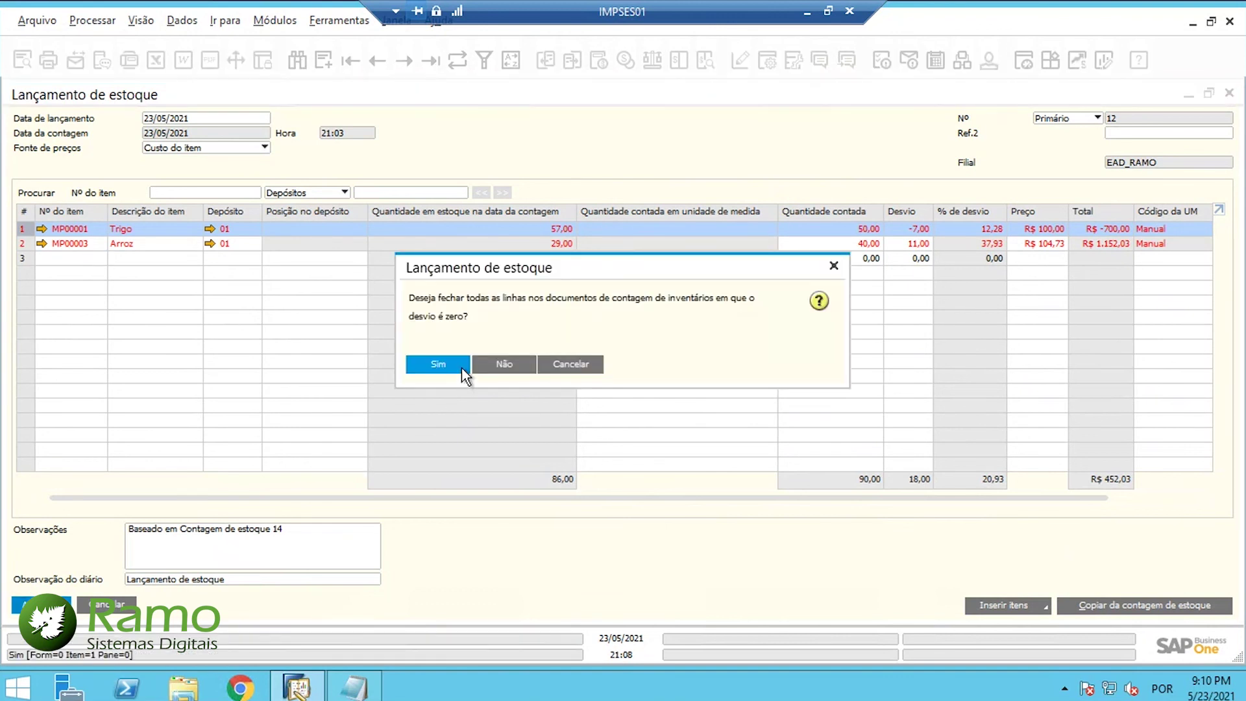
click(458, 364)
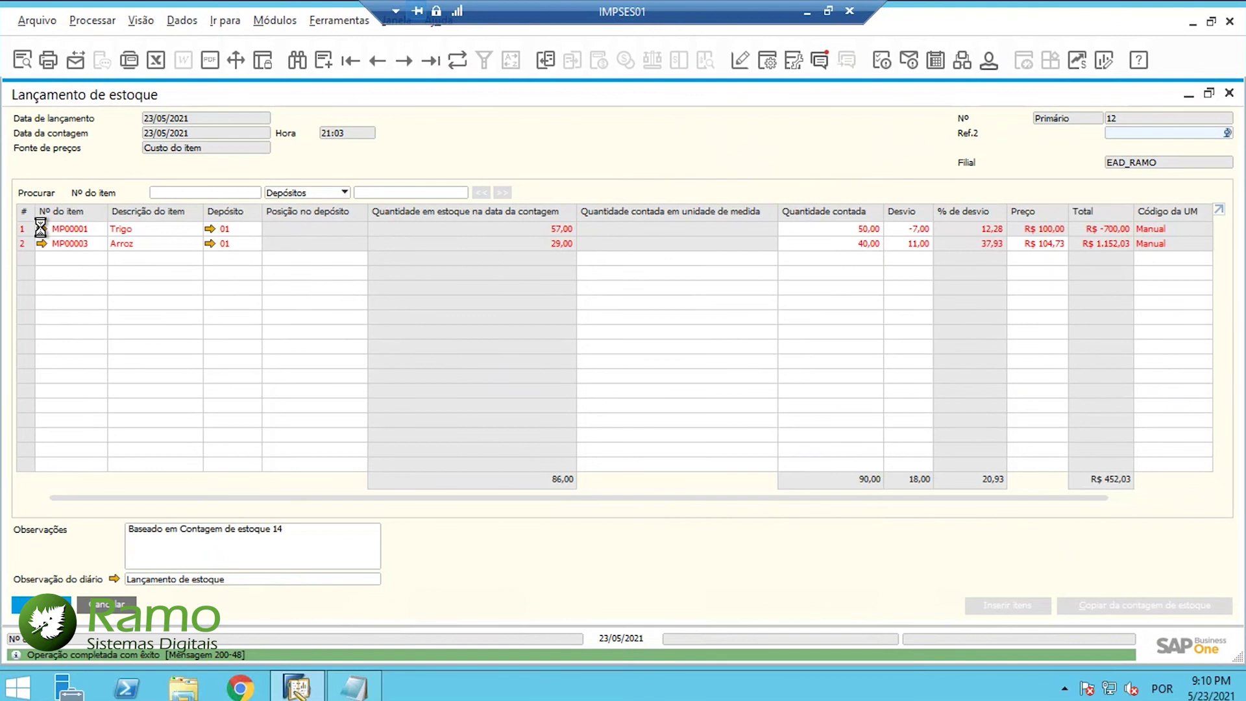
Step: Open the Trigo item record from the posting, check its physical stock in warehouse 01, and close the record
click(570, 239)
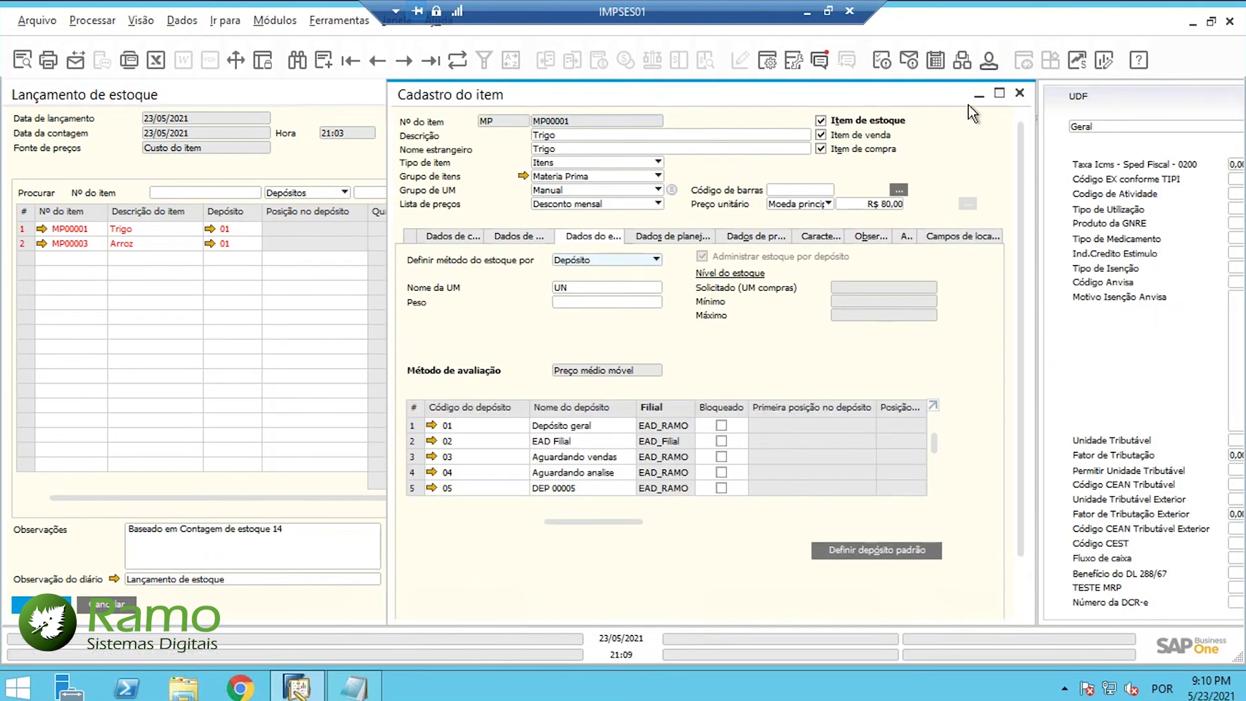
click(998, 93)
drag(406, 521, 490, 520)
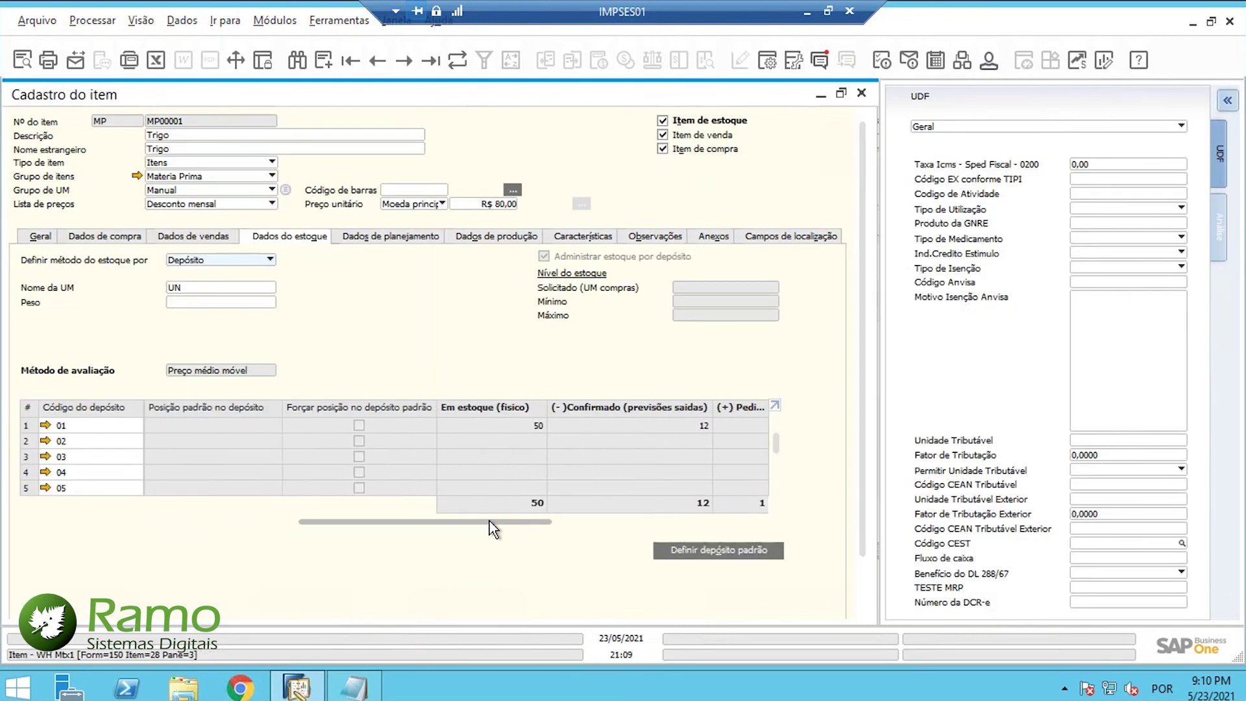
click(514, 427)
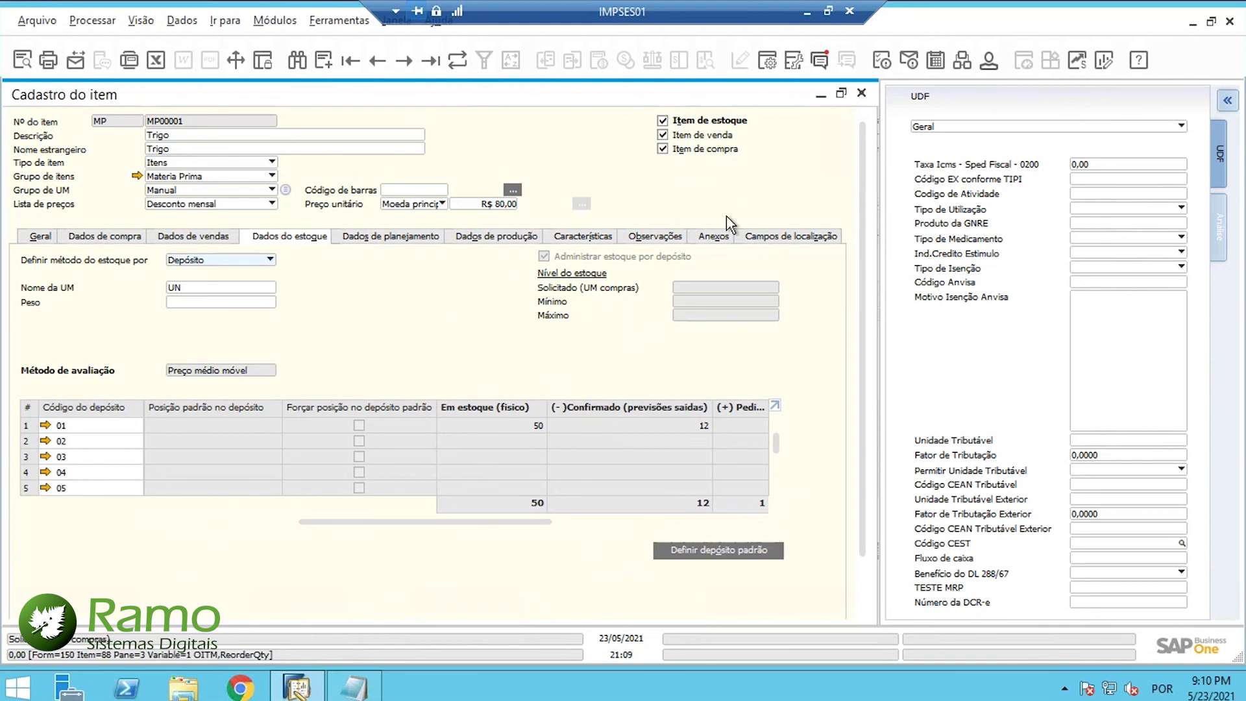
click(861, 93)
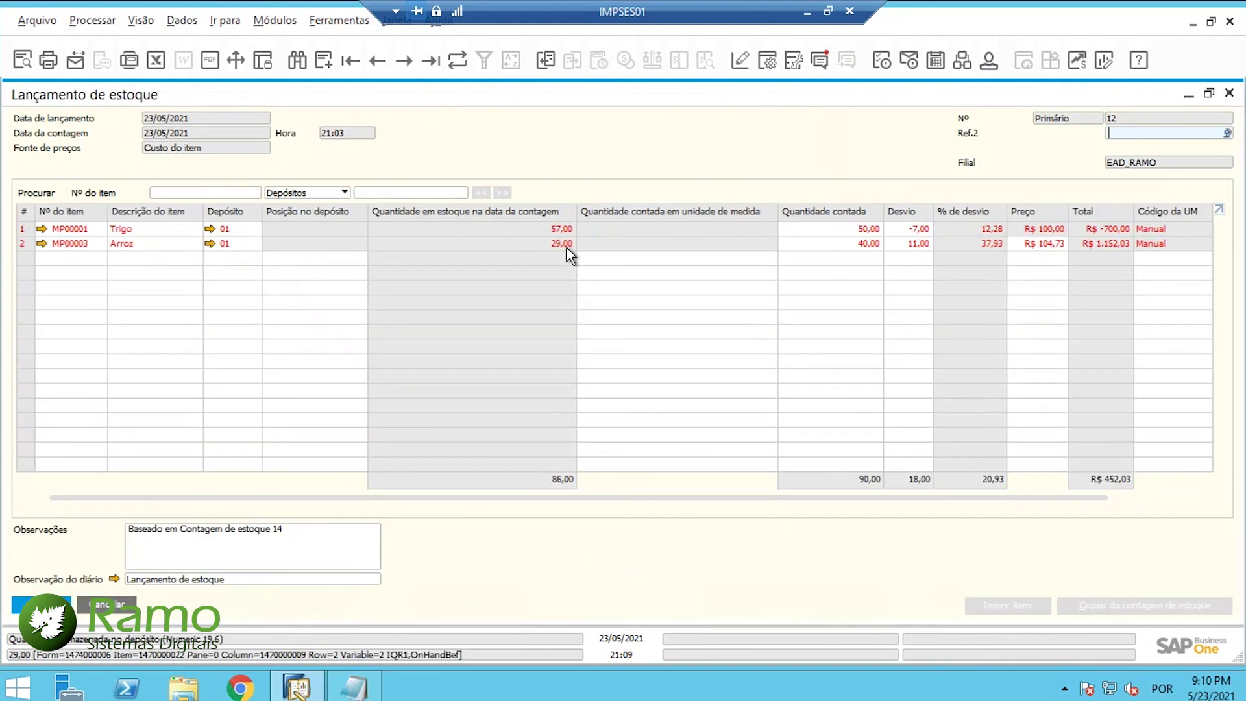
Step: Open the Arroz item record from the posting and check its physical stock in warehouse 01
click(41, 243)
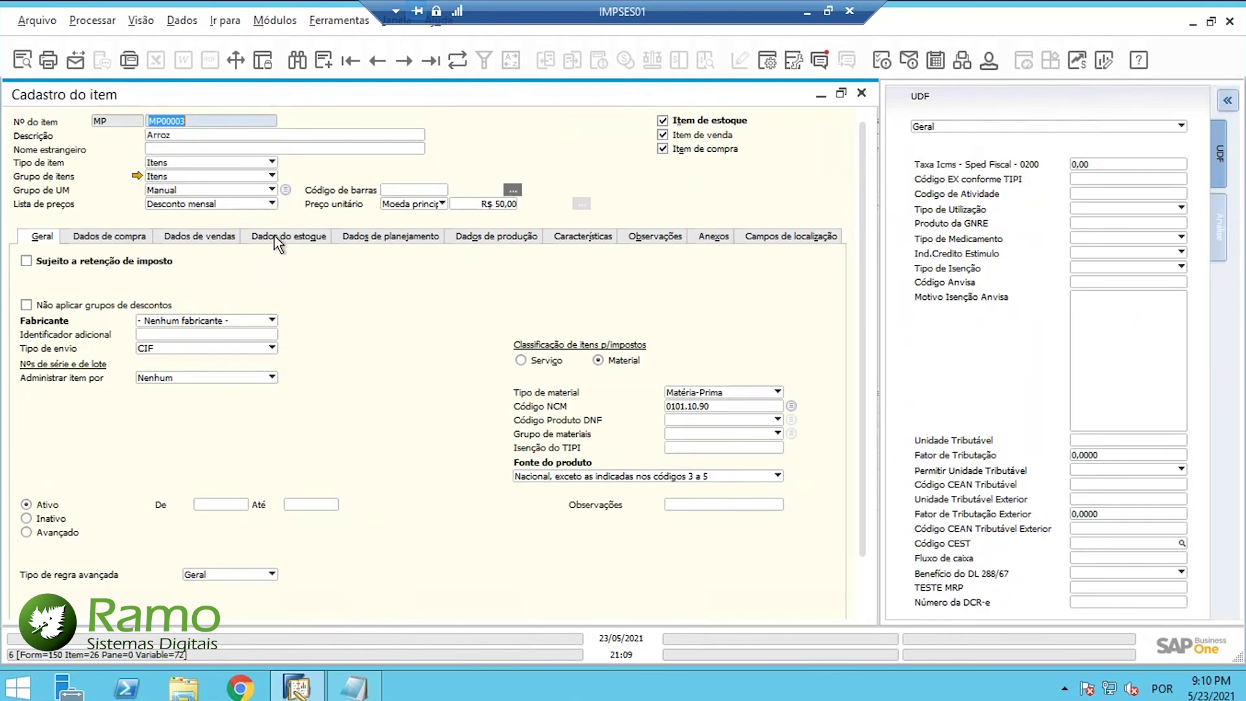
click(273, 235)
drag(319, 521, 433, 524)
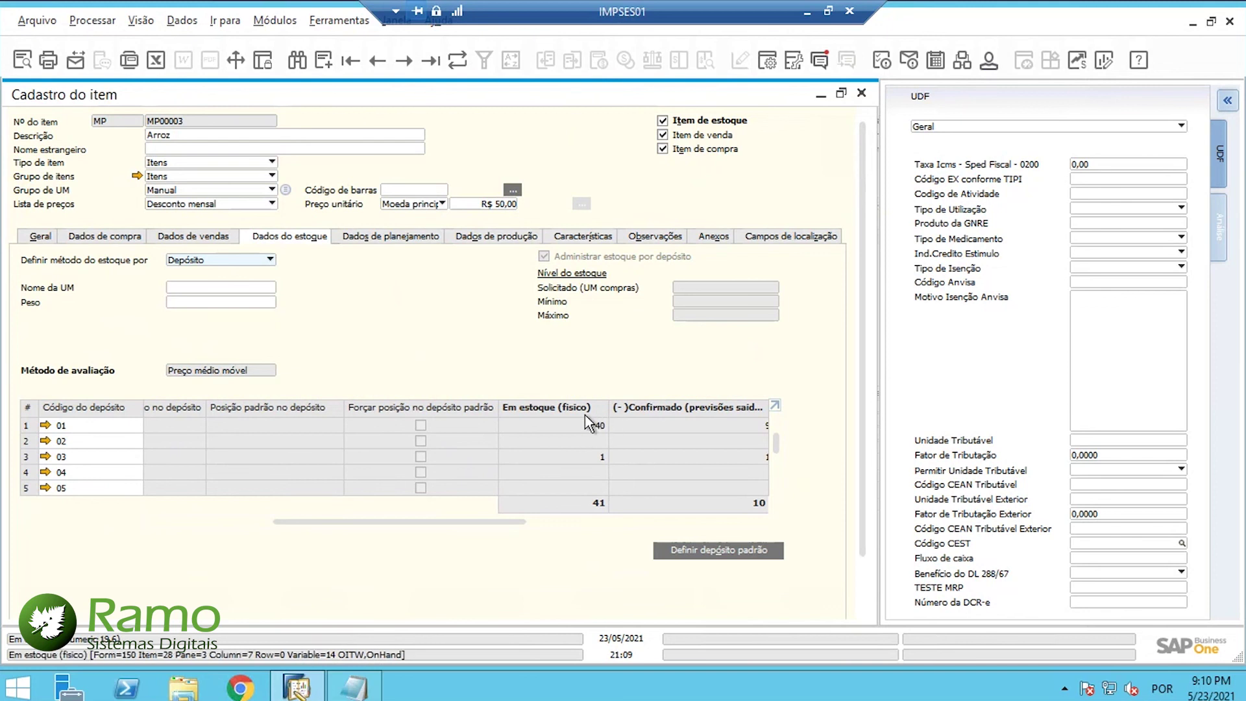
click(25, 428)
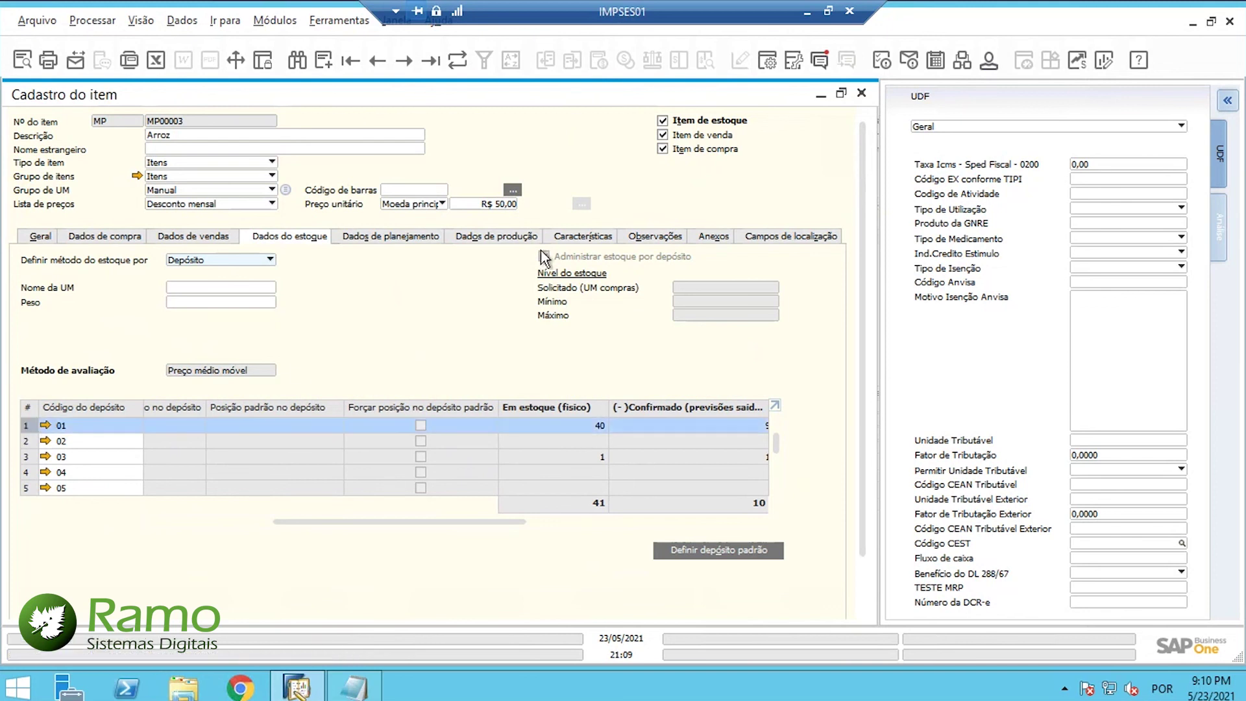
Step: Run the inventory audit report for Arroz, expand it, view the AS 12 stock posting behind the last warehouse 01 transaction, and close the posting
right_click(568, 151)
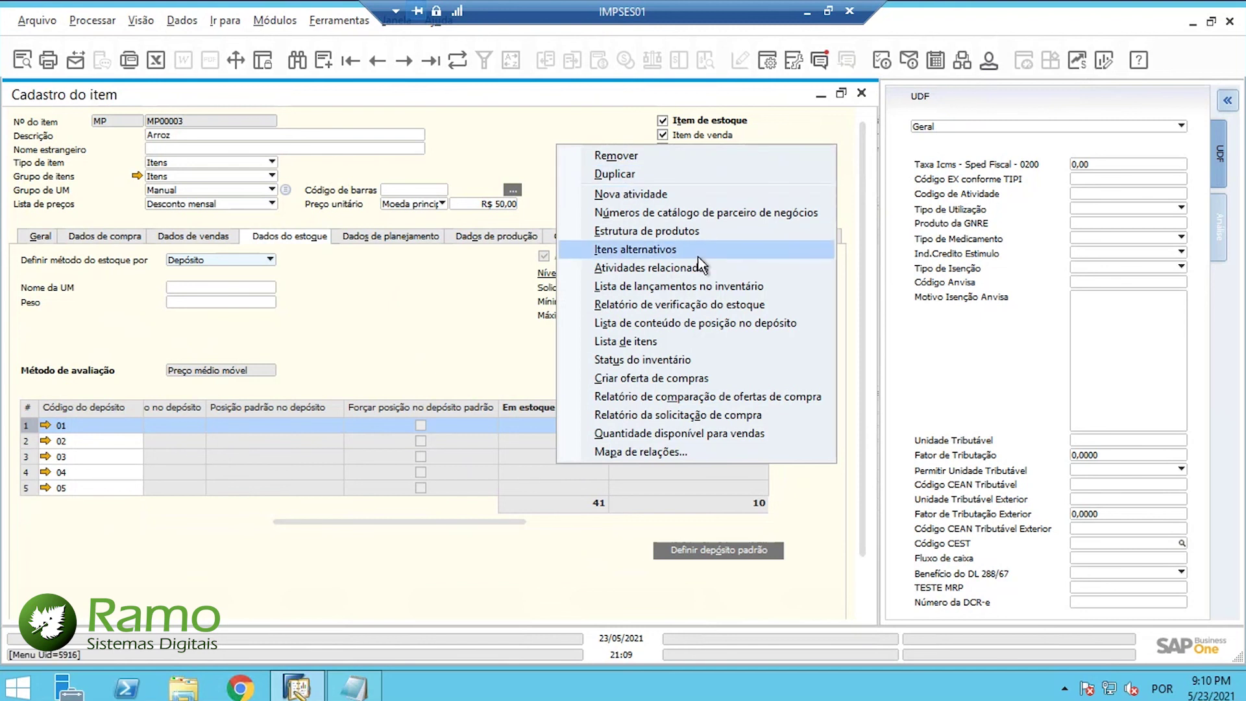
click(746, 305)
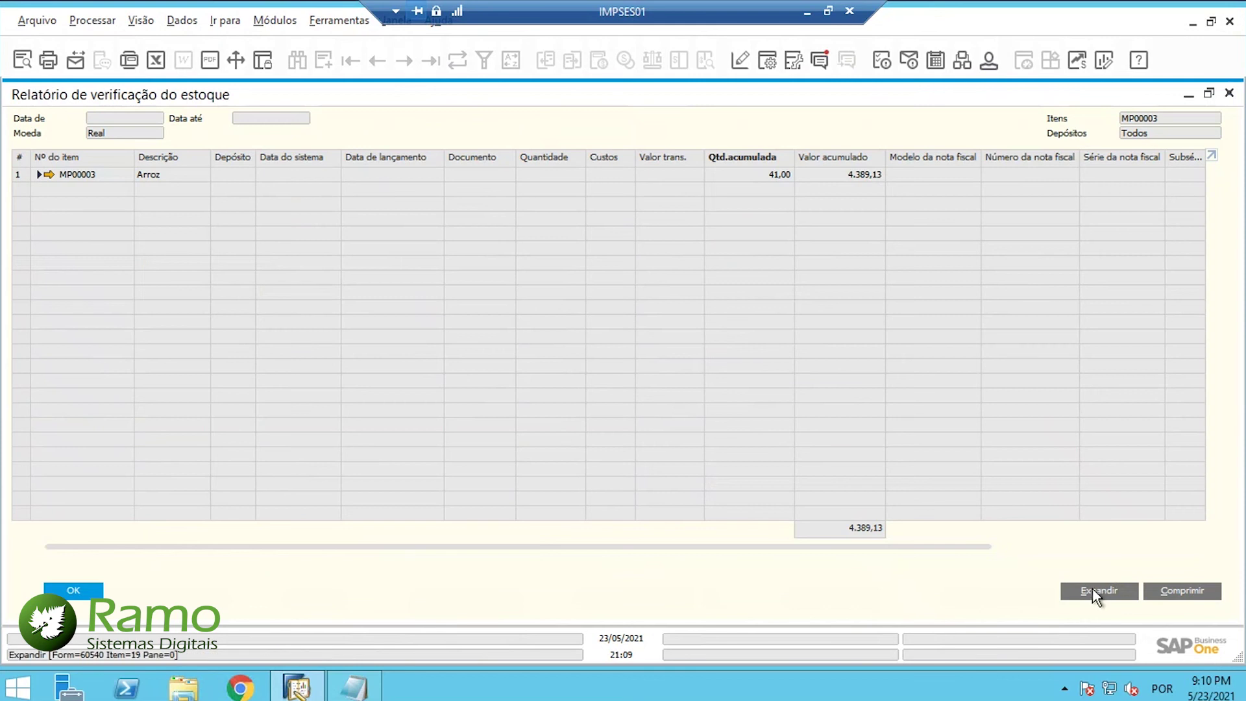
click(1098, 591)
scroll(1217, 310, down, 3)
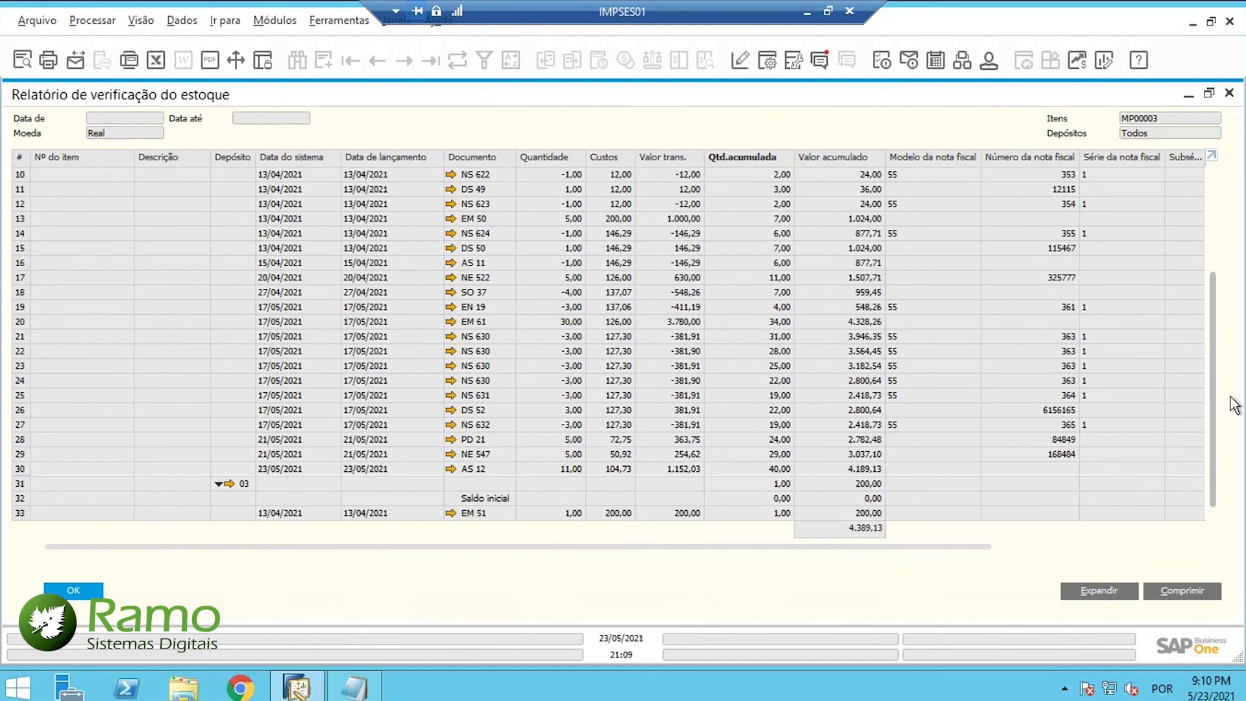
click(75, 470)
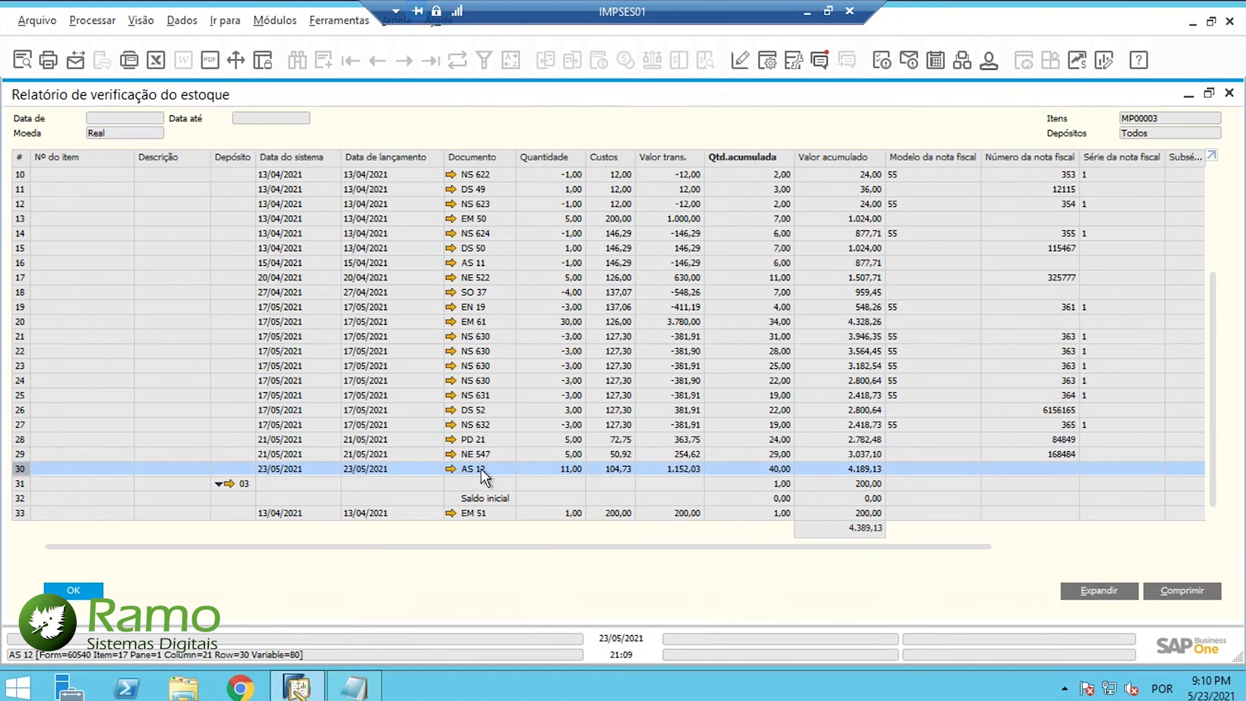
click(451, 468)
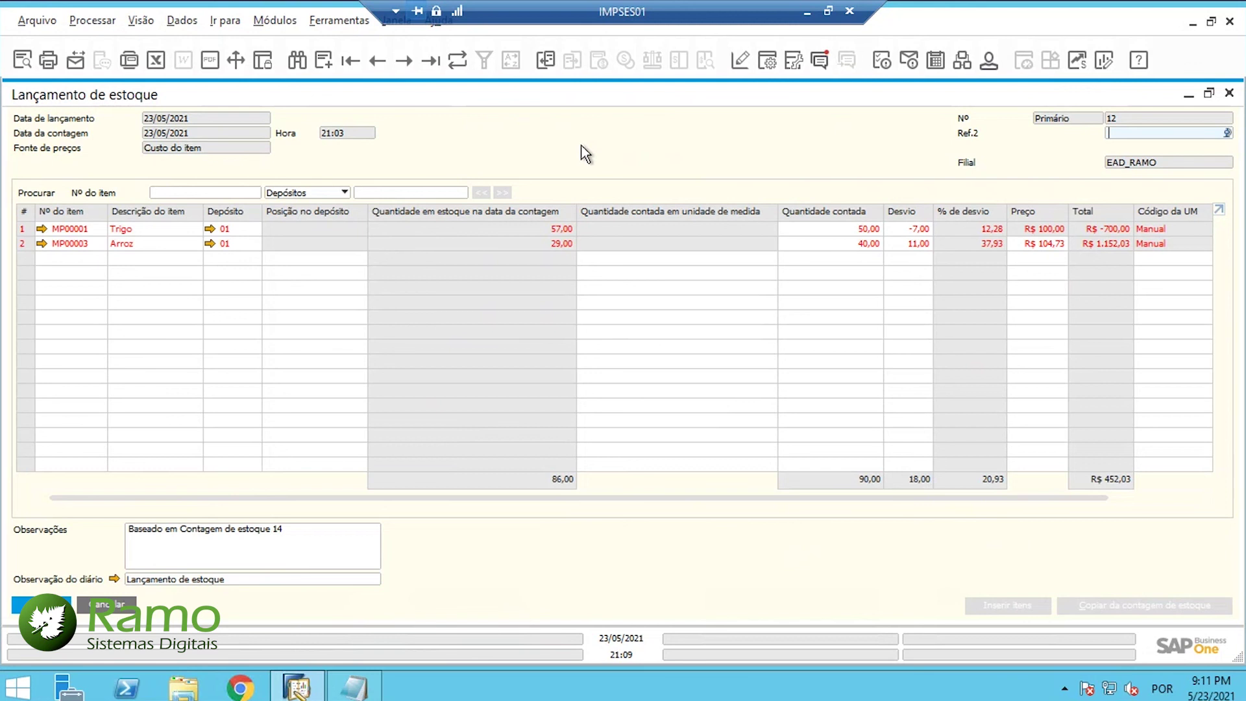
click(114, 605)
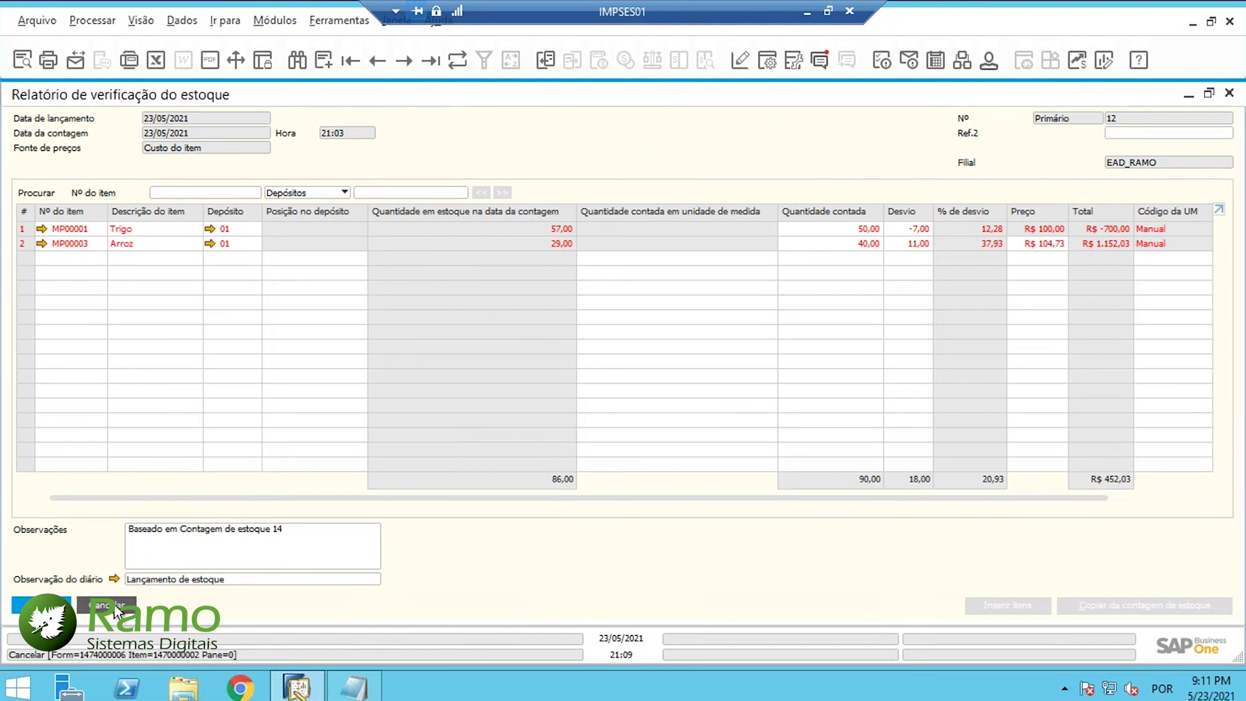